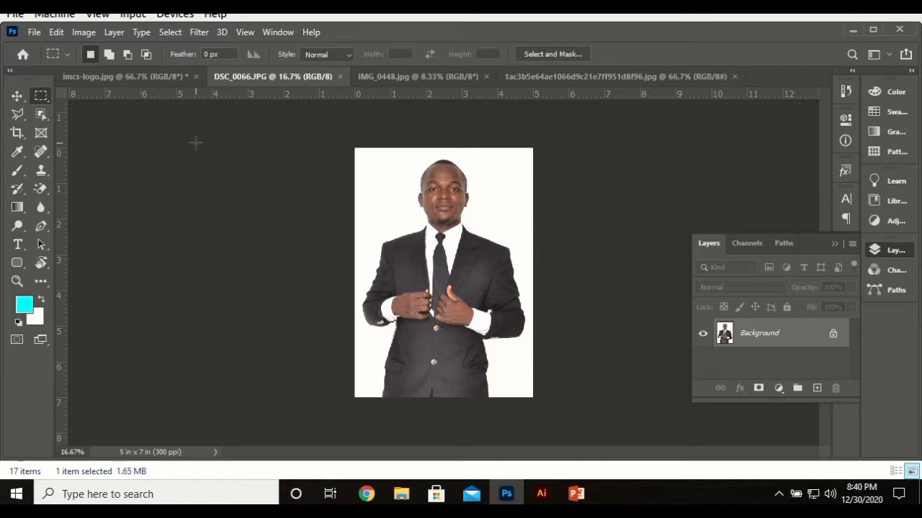
# - Look through the open photos IMG_0448.jpg and the couple's portrait, then return to DSC_0066.JPG with the Move tool active
pyautogui.click(17, 99)
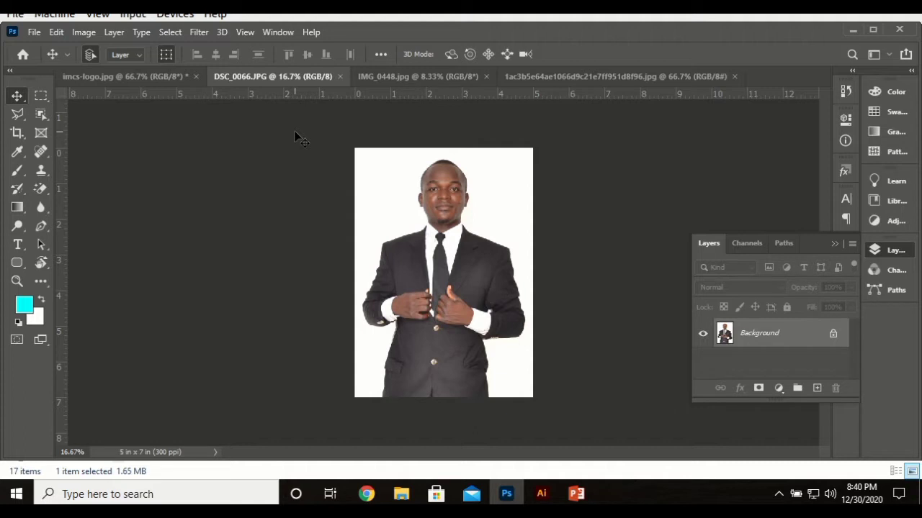
pyautogui.click(391, 78)
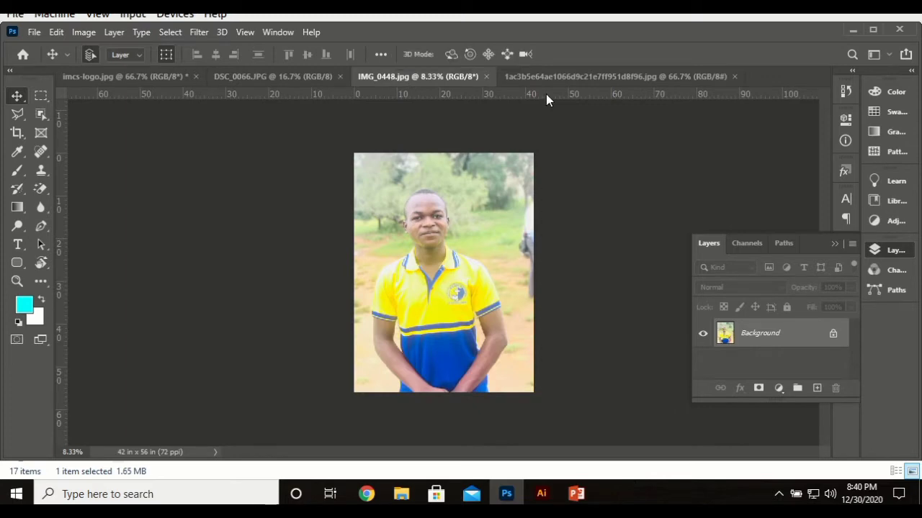
pyautogui.click(555, 75)
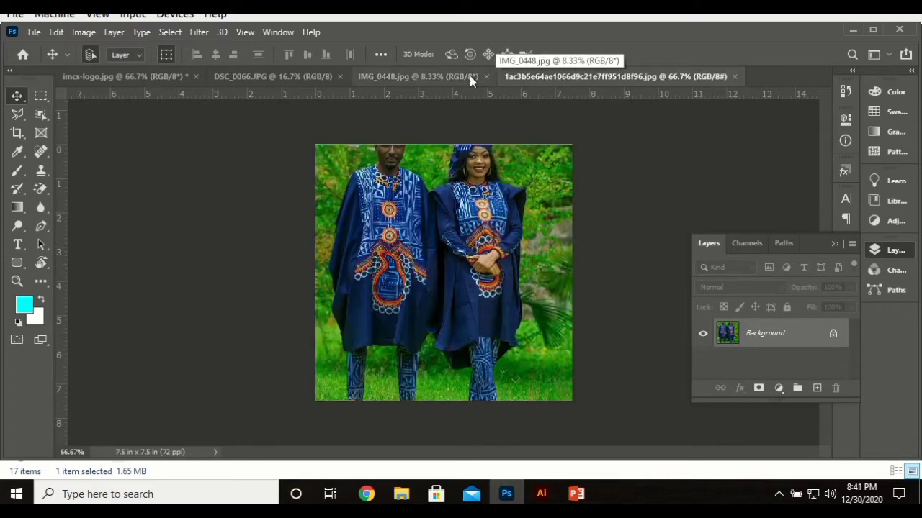
pyautogui.click(424, 78)
pyautogui.click(239, 76)
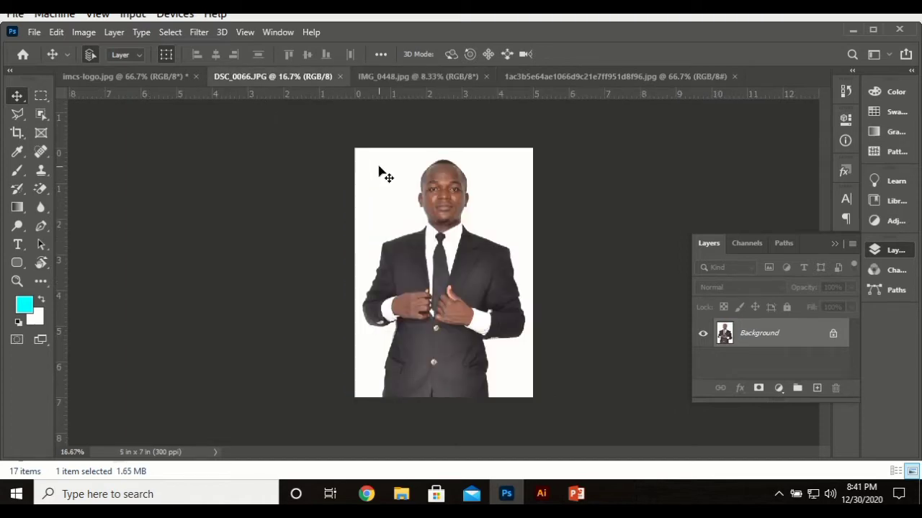
# - Switch to PowerPoint and delete the duplicate third bullet "Quick Selection Tool" from the "Types of Selection Tools" slide
pyautogui.click(576, 494)
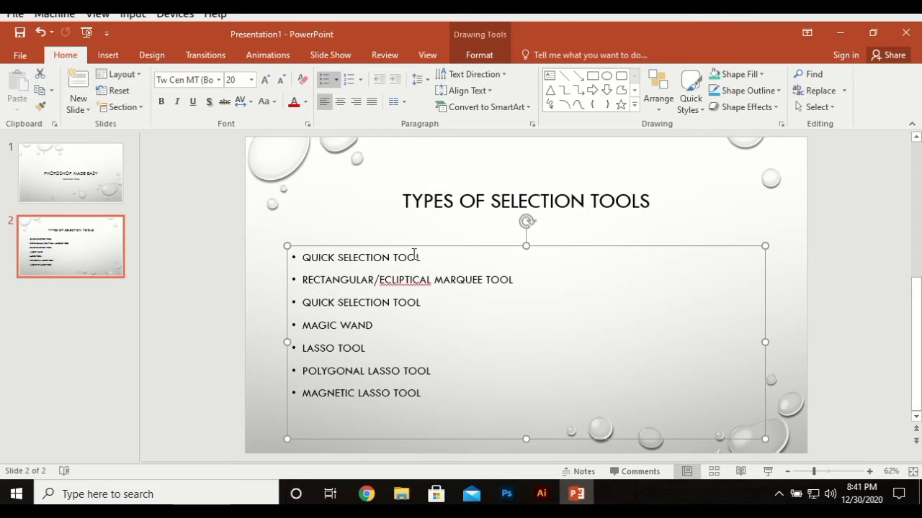
pyautogui.tripleClick(367, 261)
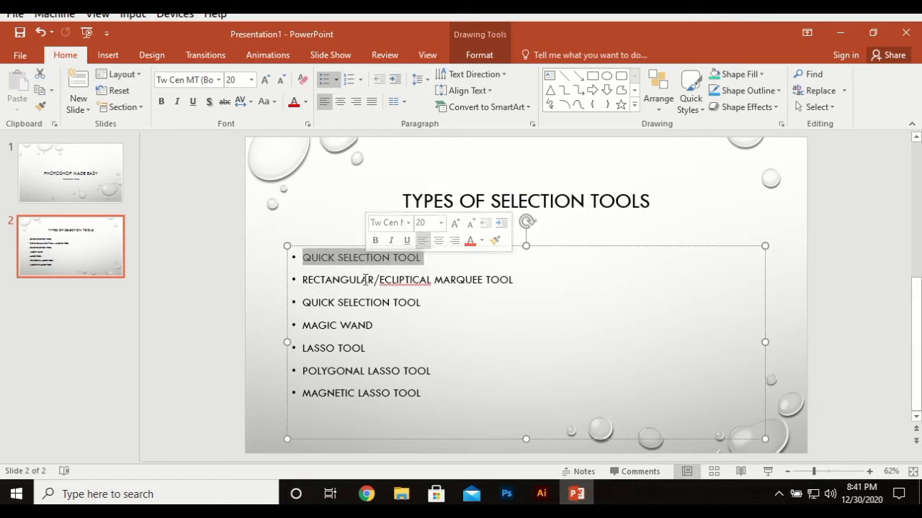
pyautogui.click(363, 281)
pyautogui.doubleClick(364, 282)
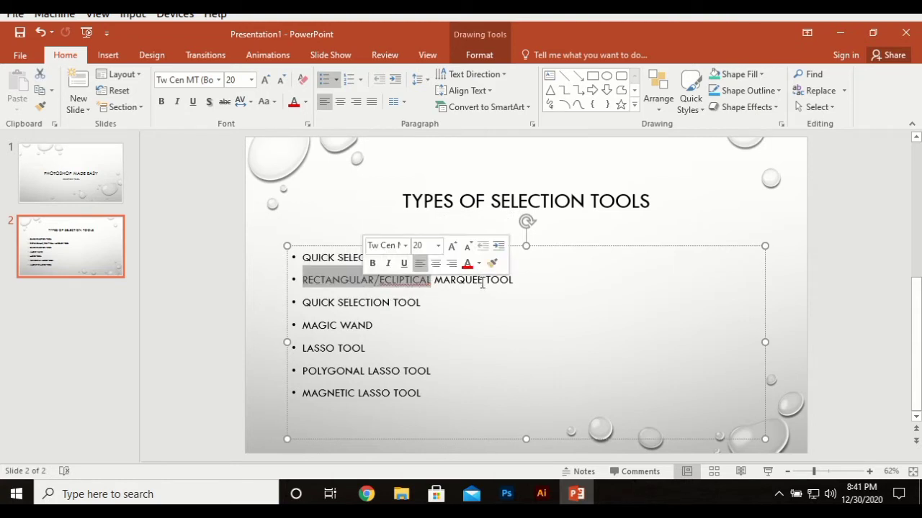
pyautogui.doubleClick(351, 306)
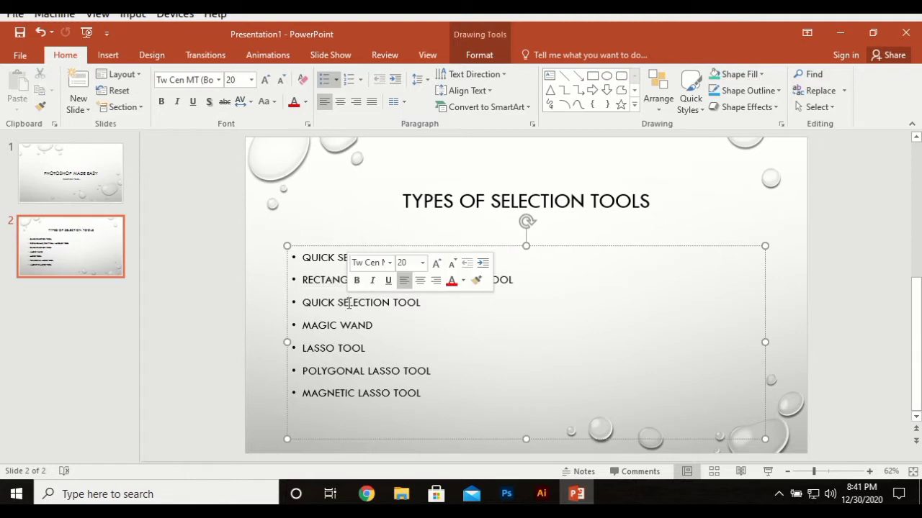
pyautogui.tripleClick(416, 307)
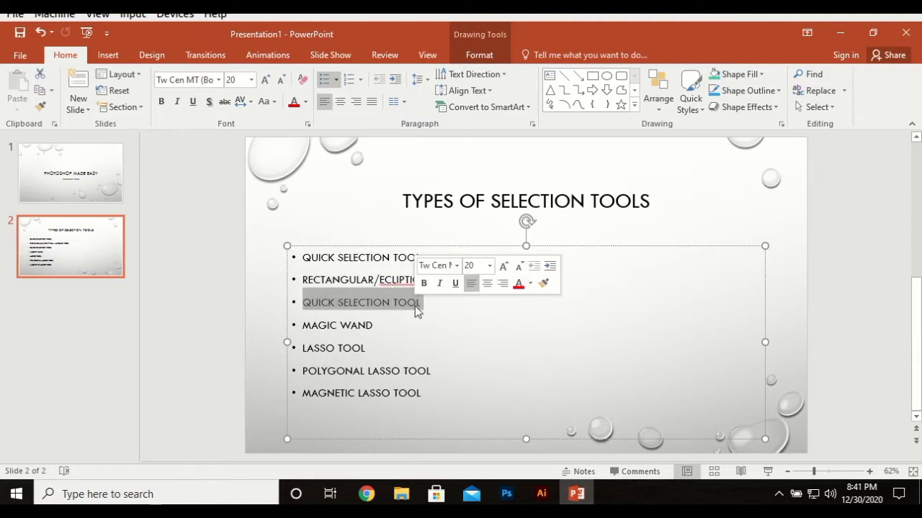
pyautogui.press('Delete')
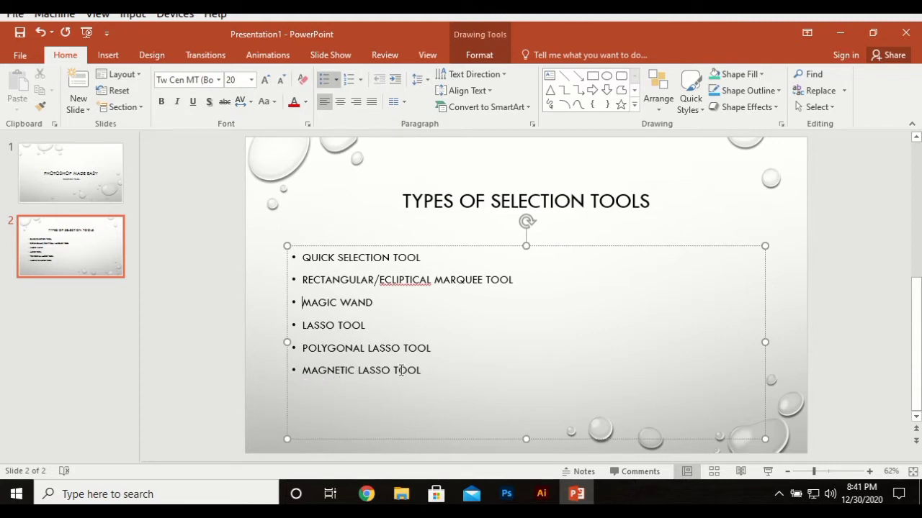
# - Switch back to Photoshop and review the tools grouped under the marquee, object selection and lasso tools
pyautogui.click(506, 494)
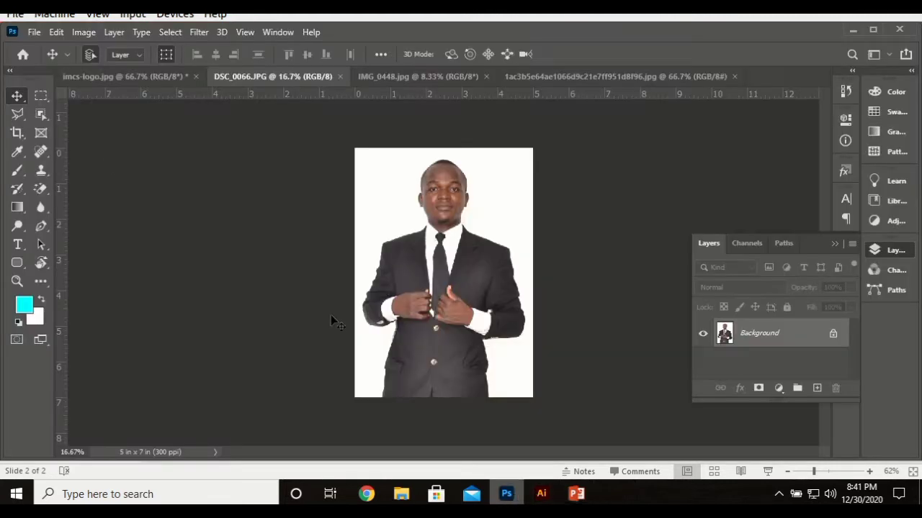
pyautogui.click(40, 97)
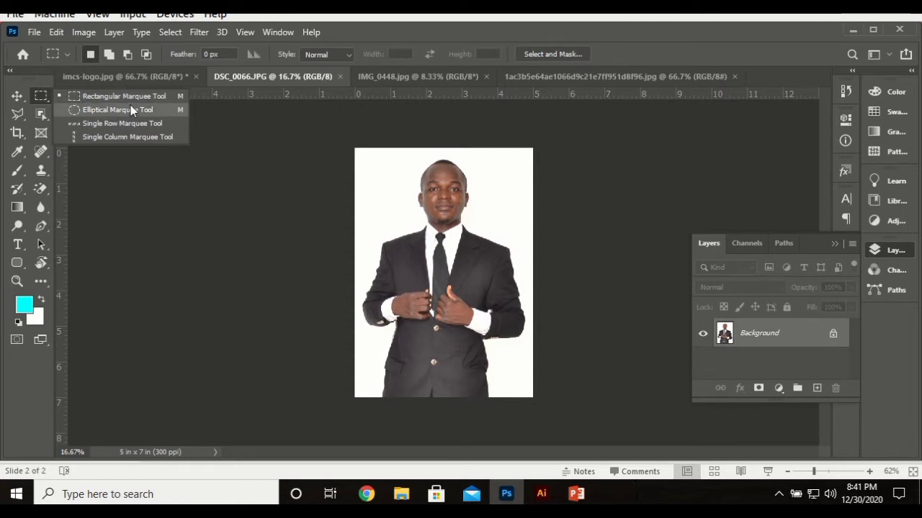
pyautogui.click(44, 115)
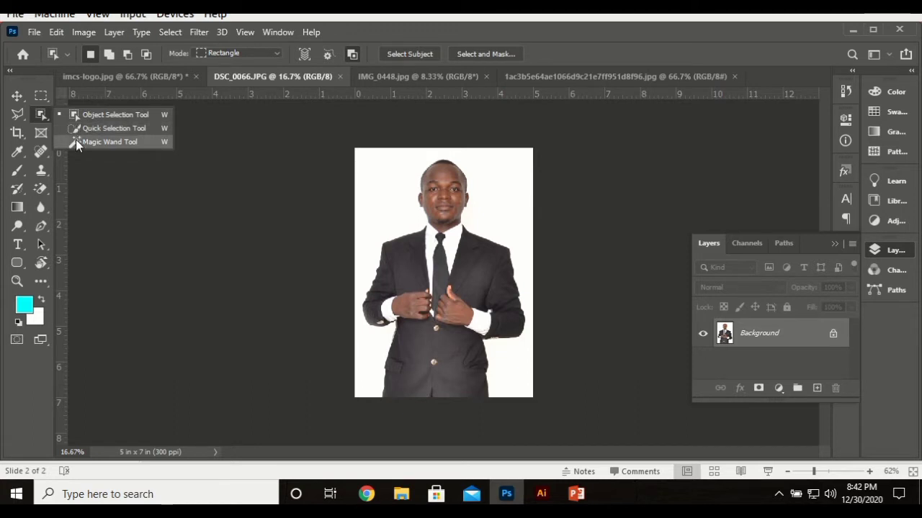
pyautogui.click(17, 117)
pyautogui.rightClick(17, 120)
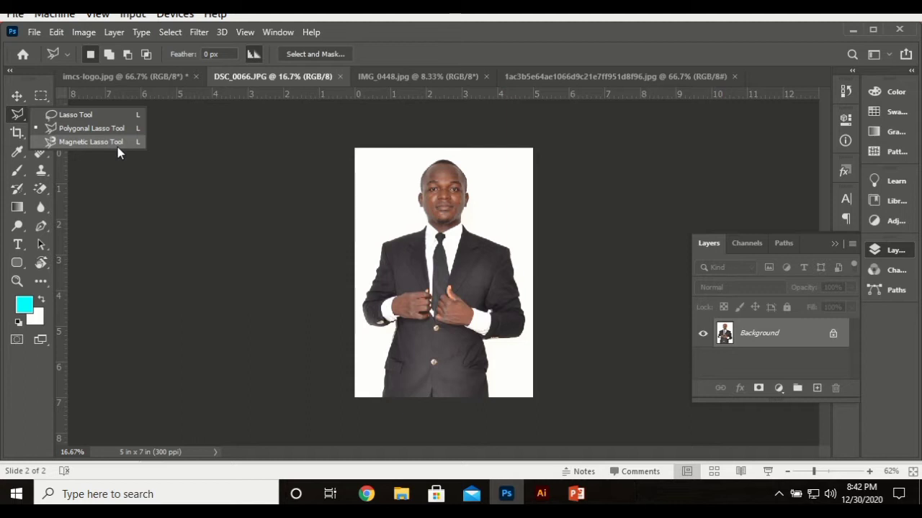
pyautogui.click(17, 119)
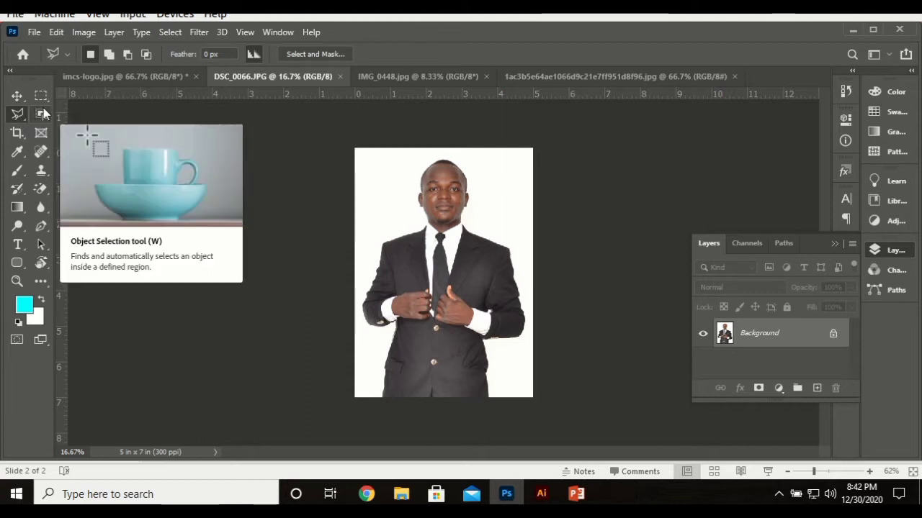
# - Select the man in DSC_0066.JPG with the Object Selection tool, framing nearly the whole photo with a rectangle about 5.26 by 7.2 in
pyautogui.click(44, 114)
pyautogui.rightClick(51, 115)
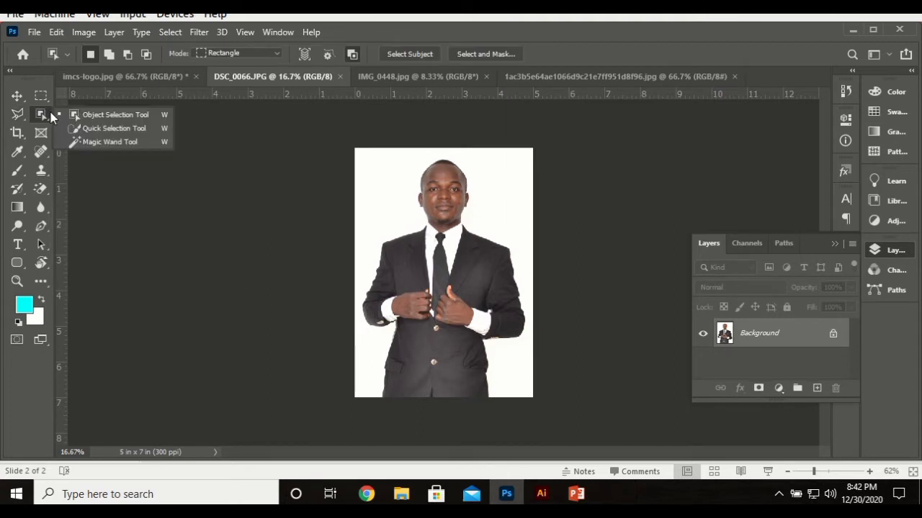
pyautogui.click(92, 114)
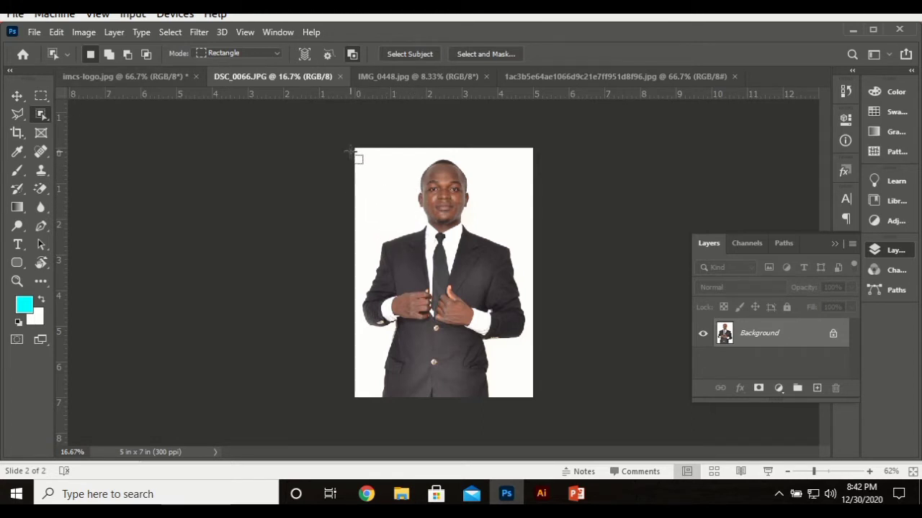
pyautogui.moveTo(350, 183); pyautogui.dragTo(539, 408)
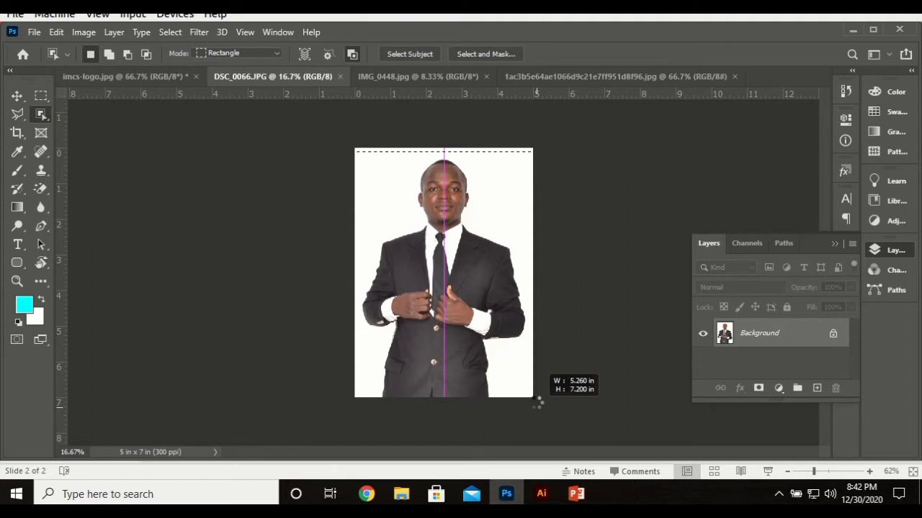
pyautogui.moveTo(532, 391); pyautogui.dragTo(532, 391)
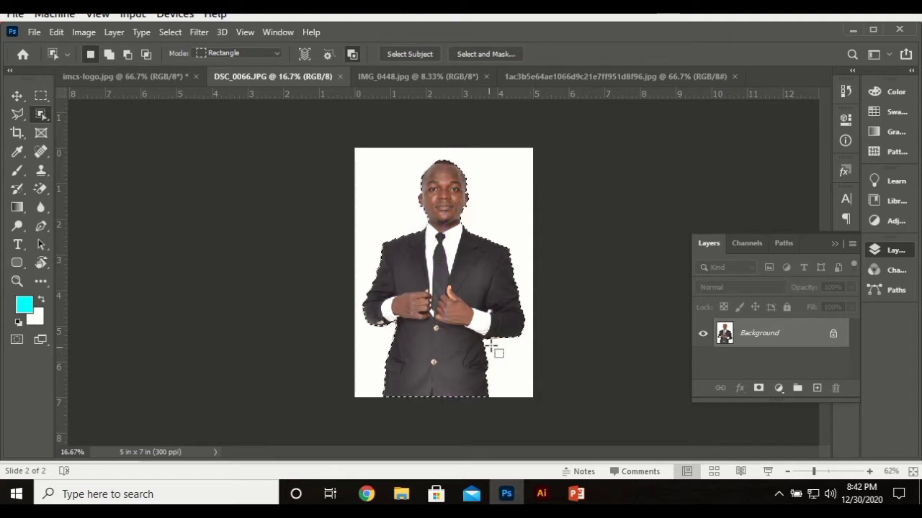
# - Examine the accuracy of the selection edge along the shoulder and sleeve of the man's jacket
pyautogui.keyDown('ctrl'); pyautogui.click(442, 260); pyautogui.keyUp('ctrl')
pyautogui.keyDown('ctrl'); pyautogui.click(443, 261); pyautogui.keyUp('ctrl')
pyautogui.keyDown('ctrl'); pyautogui.click(442, 260); pyautogui.keyUp('ctrl')
pyautogui.keyDown('ctrl'); pyautogui.click(600, 227); pyautogui.keyUp('ctrl')
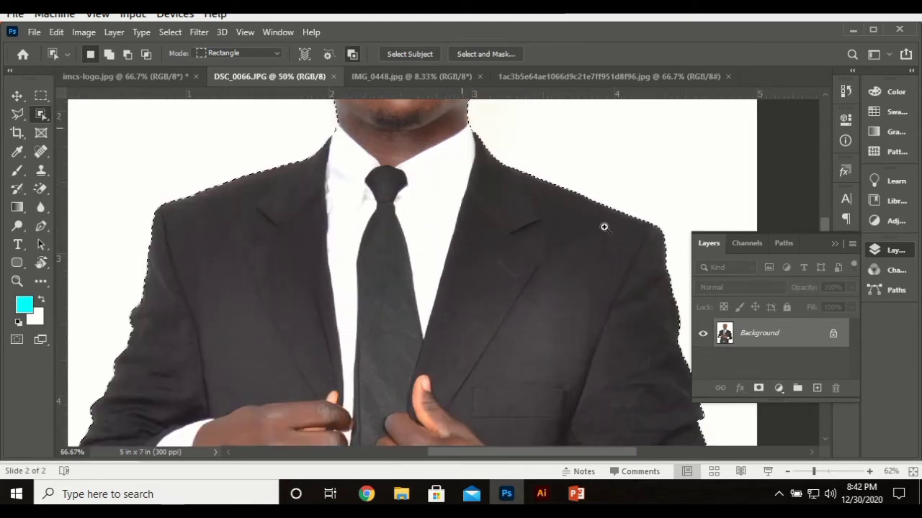
pyautogui.keyDown('ctrl'); pyautogui.click(626, 218); pyautogui.keyUp('ctrl')
pyautogui.keyDown('ctrl'); pyautogui.click(625, 214); pyautogui.keyUp('ctrl')
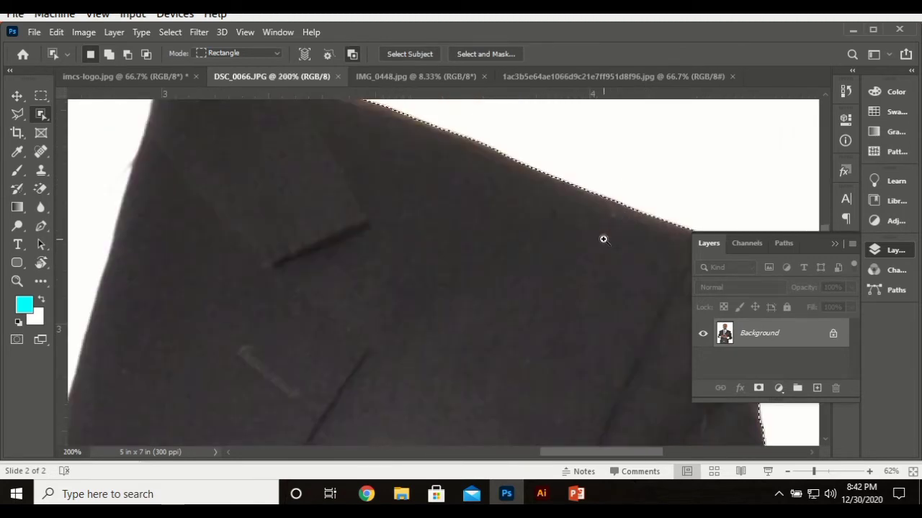
pyautogui.keyDown('alt'); pyautogui.click(502, 261); pyautogui.keyUp('alt')
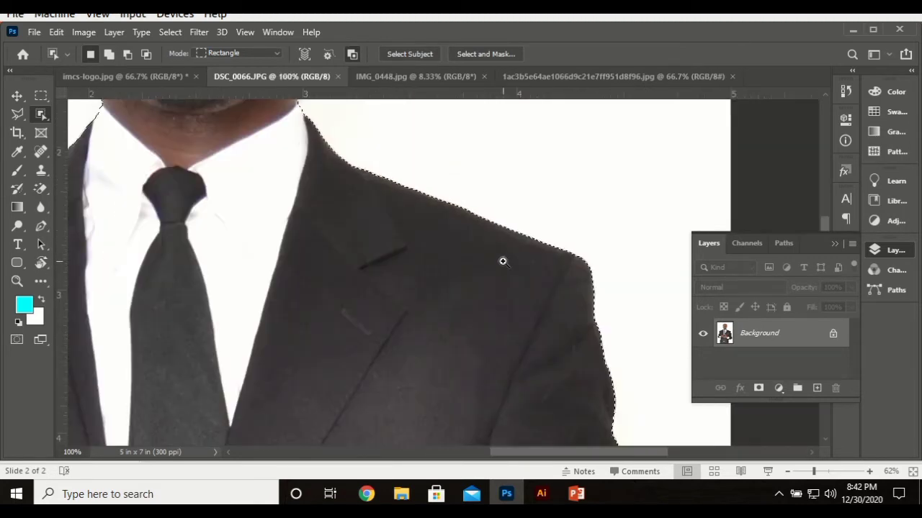
pyautogui.keyDown('alt'); pyautogui.click(502, 262); pyautogui.keyUp('alt')
pyautogui.keyDown('alt'); pyautogui.click(502, 261); pyautogui.keyUp('alt')
pyautogui.keyDown('alt'); pyautogui.click(502, 261); pyautogui.keyUp('alt')
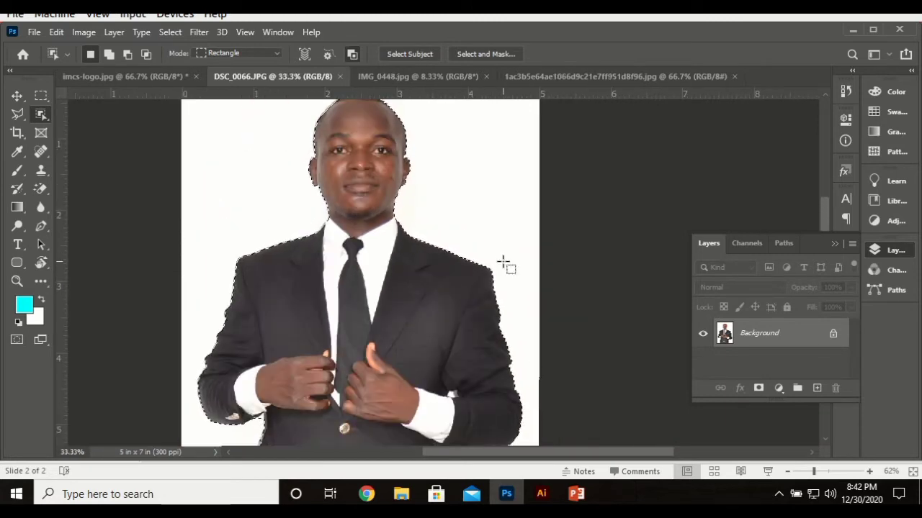
pyautogui.scroll(1, 508, 269)
pyautogui.scroll(1, 508, 269)
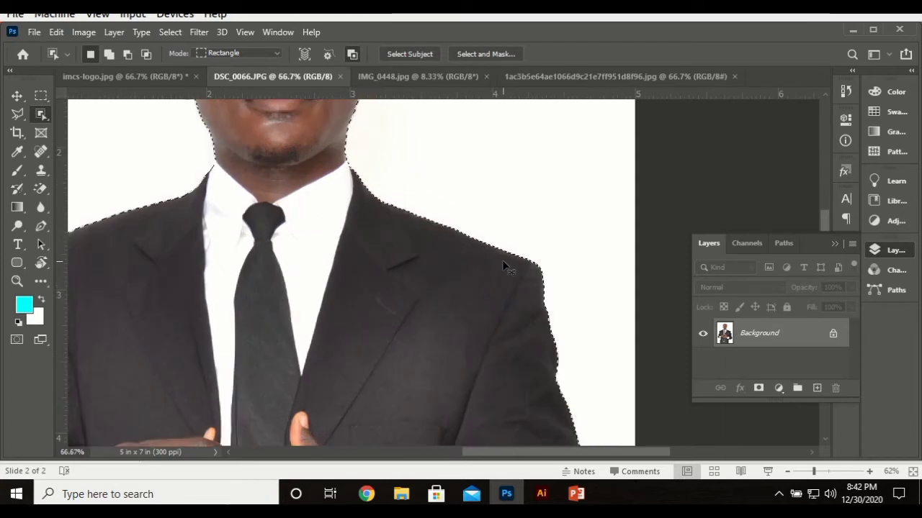
pyautogui.scroll(-1, 508, 268)
pyautogui.hotkey('ctrl', '-')
# - Examine the selection edge around the man's hair, head and ears, then return to the whole photo
pyautogui.scroll(4, 501, 263)
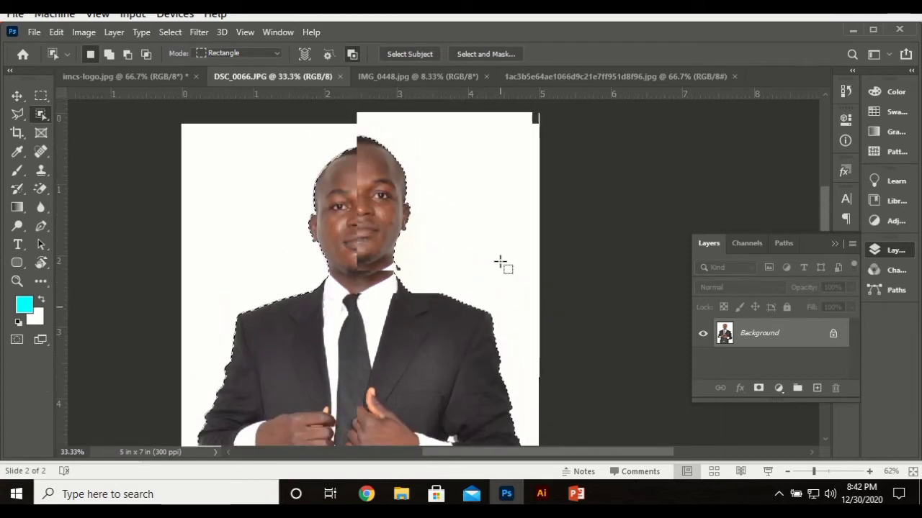
pyautogui.scroll(4, 397, 264)
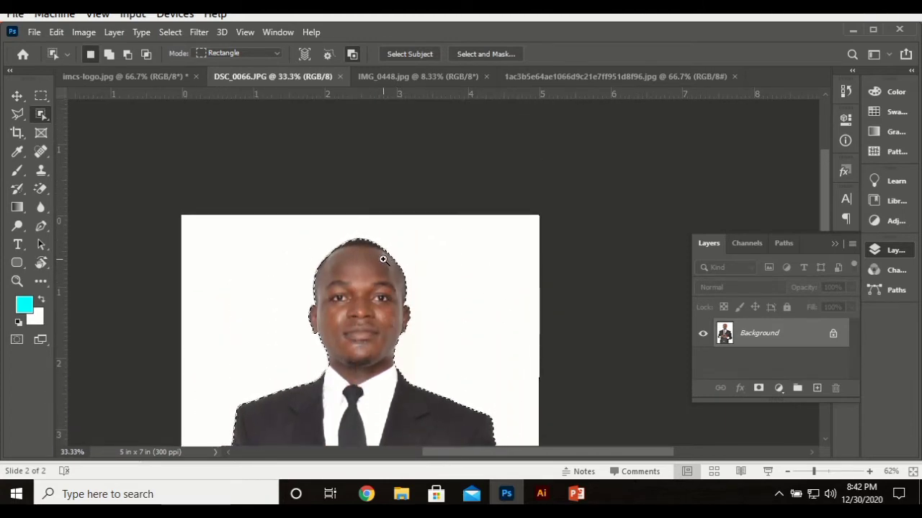
pyautogui.hscroll(-2, 376, 251)
pyautogui.click(375, 250)
pyautogui.click(399, 242)
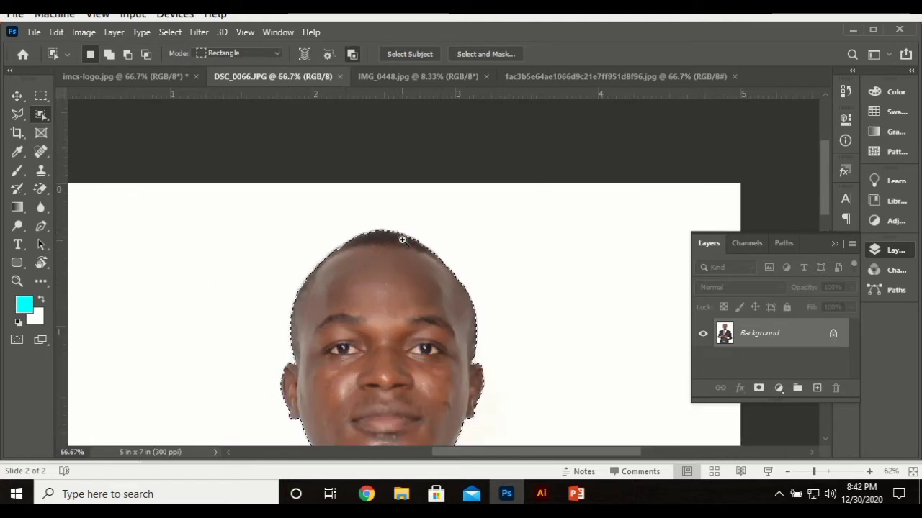
pyautogui.click(405, 236)
pyautogui.click(364, 236)
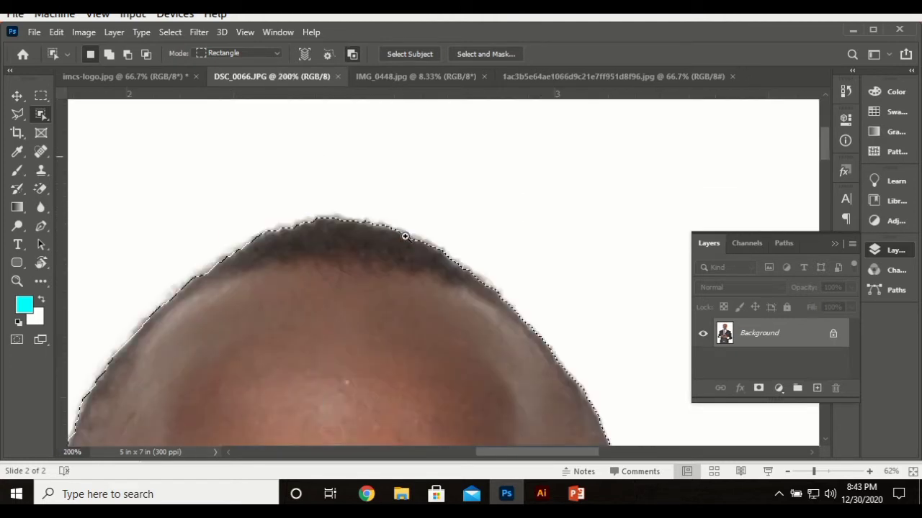
pyautogui.scroll(-5, 353, 242)
pyautogui.hscroll(-3, 339, 241)
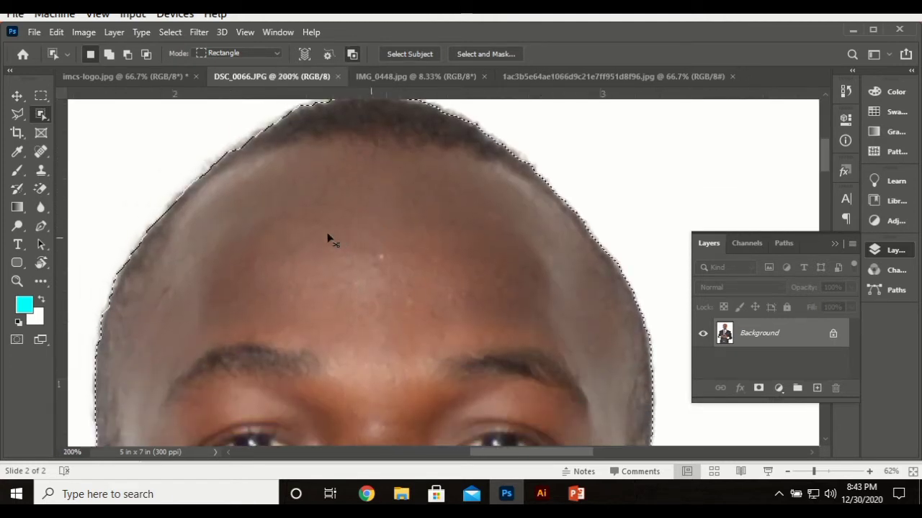
pyautogui.hscroll(-2, 315, 234)
pyautogui.scroll(-5, 314, 234)
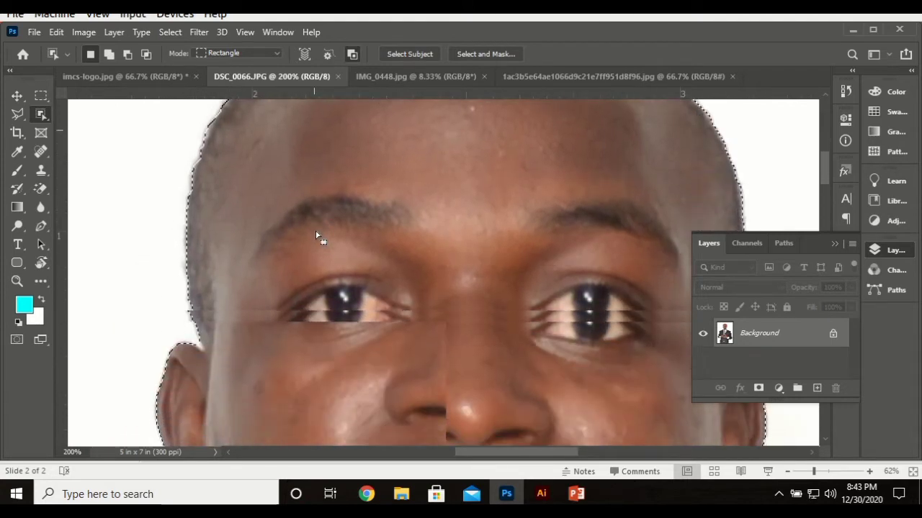
pyautogui.hotkey('ctrl', '0')
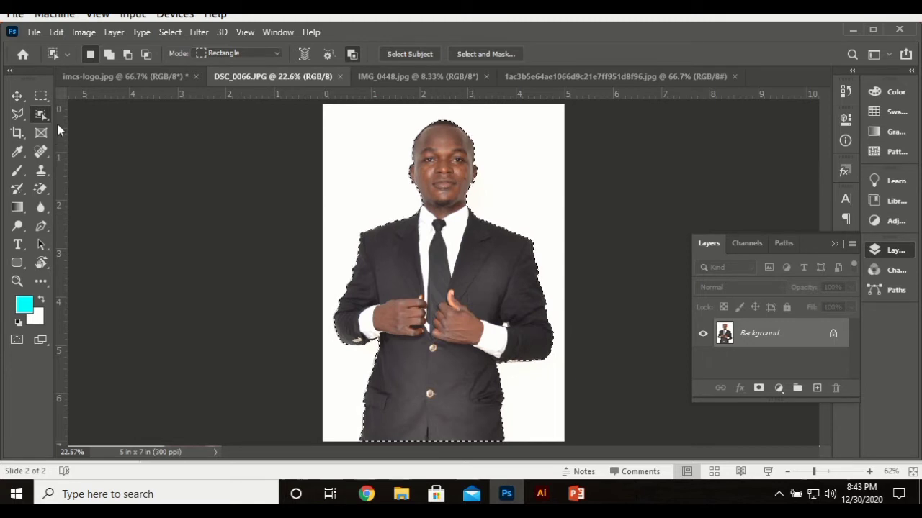
# - Set the Object Selection mode to Lasso, clear the existing selection and reselect the man with a freehand outline around him
pyautogui.click(248, 55)
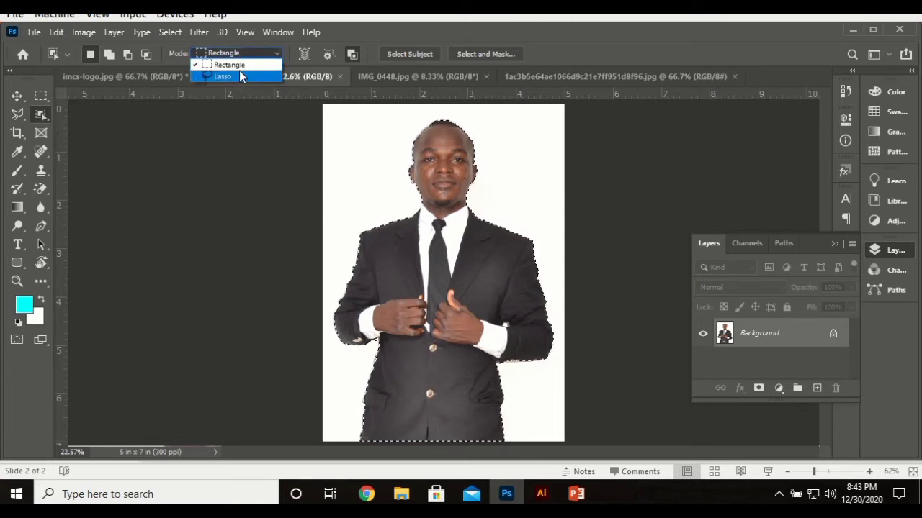
pyautogui.click(237, 75)
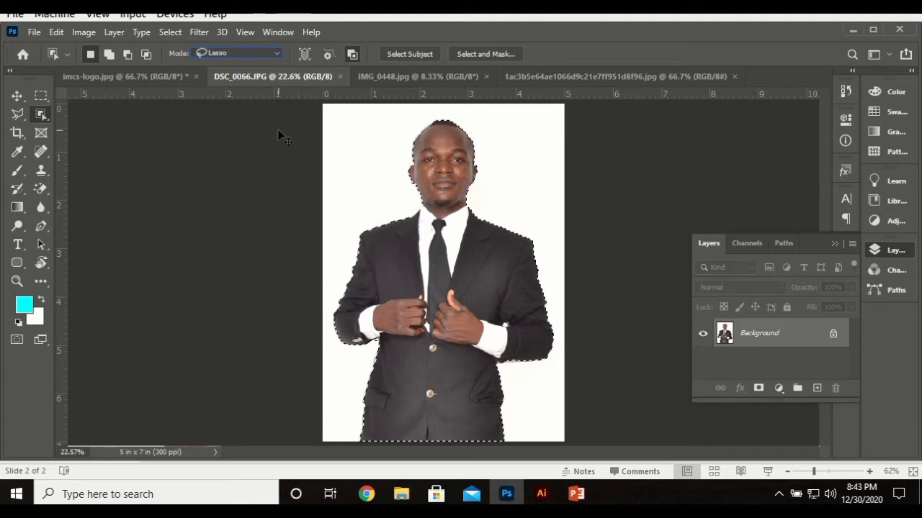
pyautogui.hotkey('ctrl', 'd')
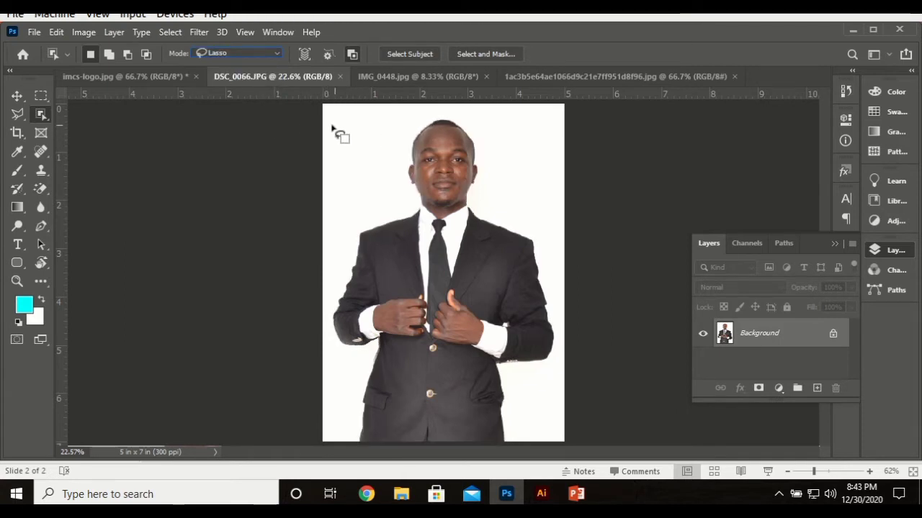
pyautogui.moveTo(408, 128)
pyautogui.mouseDown()
pyautogui.moveTo(474, 112)
pyautogui.moveTo(516, 175)
pyautogui.moveTo(571, 324)
pyautogui.moveTo(541, 370)
pyautogui.moveTo(530, 441)
pyautogui.moveTo(509, 465)
pyautogui.moveTo(341, 458)
pyautogui.moveTo(353, 387)
pyautogui.moveTo(348, 357)
pyautogui.moveTo(326, 328)
pyautogui.moveTo(333, 278)
pyautogui.moveTo(362, 206)
pyautogui.moveTo(364, 166)
pyautogui.moveTo(407, 126)
pyautogui.mouseUp()
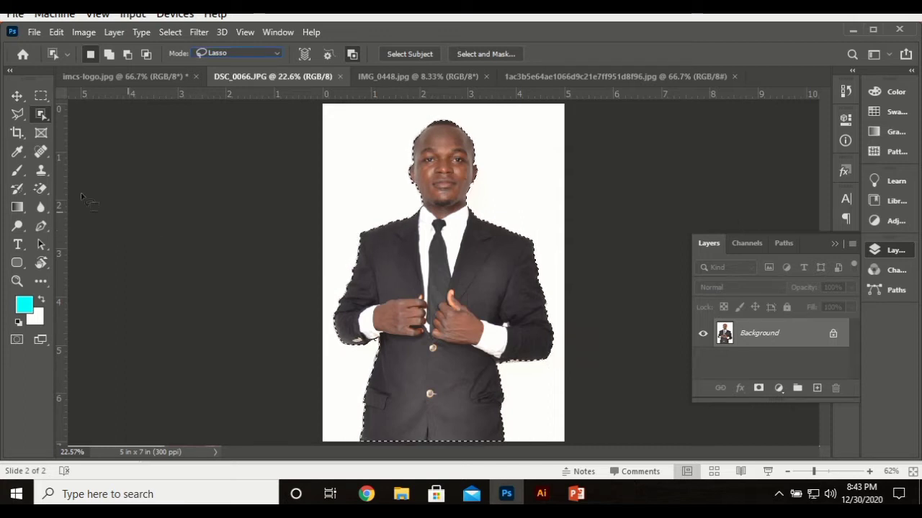
# - Bring up the IMG_0448.jpg photo, examine the man's face and the surrounding background up close, and return to the whole photo
pyautogui.click(16, 96)
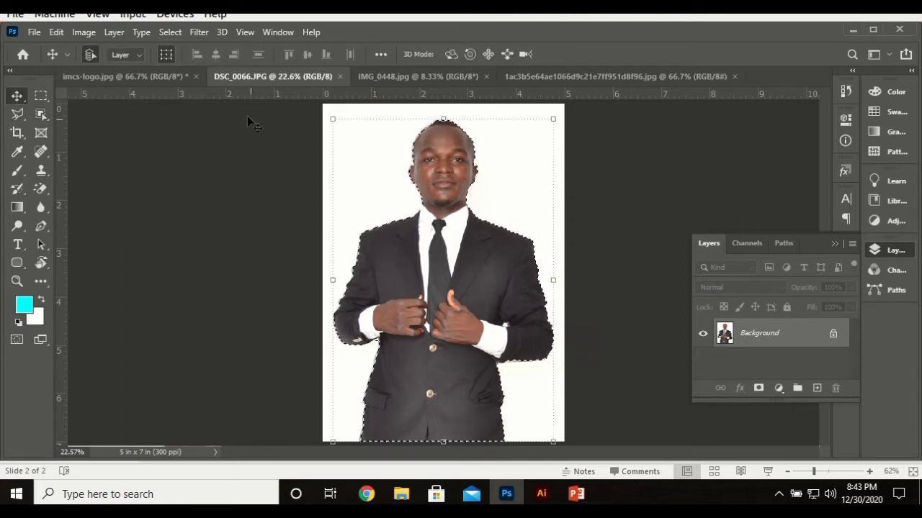
pyautogui.click(405, 78)
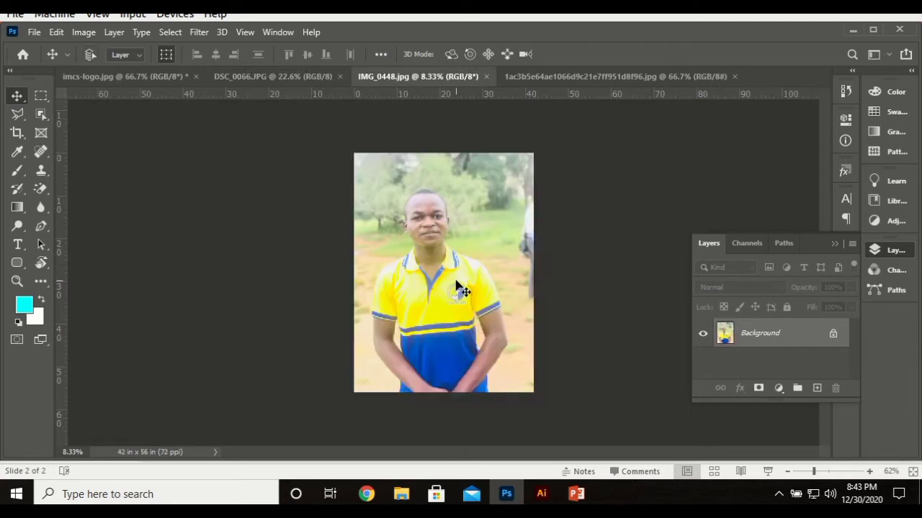
pyautogui.hotkey('ctrl', '0')
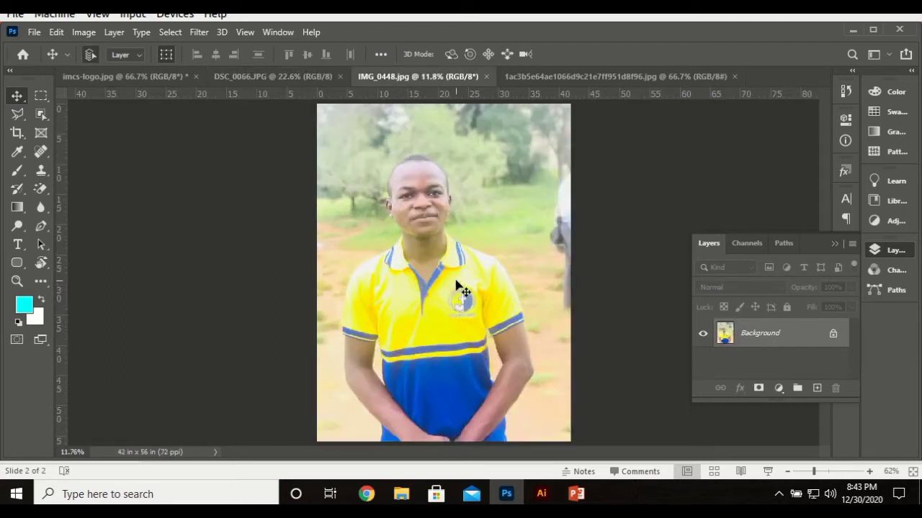
pyautogui.keyDown('ctrl'); pyautogui.click(432, 217); pyautogui.keyUp('ctrl')
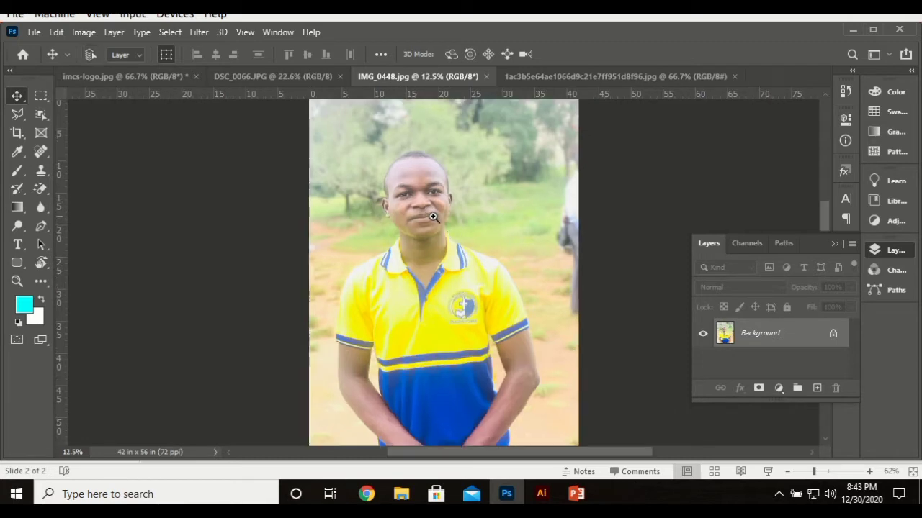
pyautogui.keyDown('ctrl'); pyautogui.click(432, 216); pyautogui.keyUp('ctrl')
pyautogui.keyDown('ctrl'); pyautogui.click(433, 217); pyautogui.keyUp('ctrl')
pyautogui.keyDown('ctrl'); pyautogui.click(433, 217); pyautogui.keyUp('ctrl')
pyautogui.keyDown('ctrl'); pyautogui.click(433, 216); pyautogui.keyUp('ctrl')
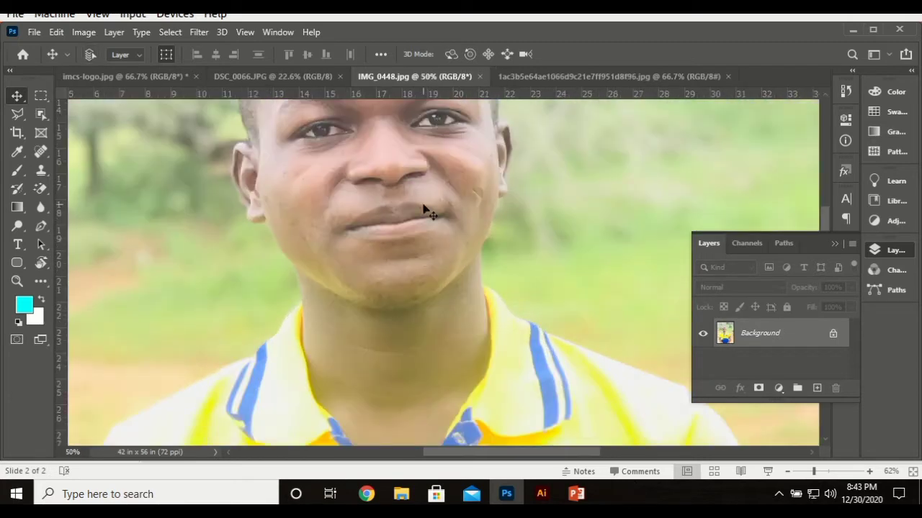
pyautogui.hotkey('ctrl', '0')
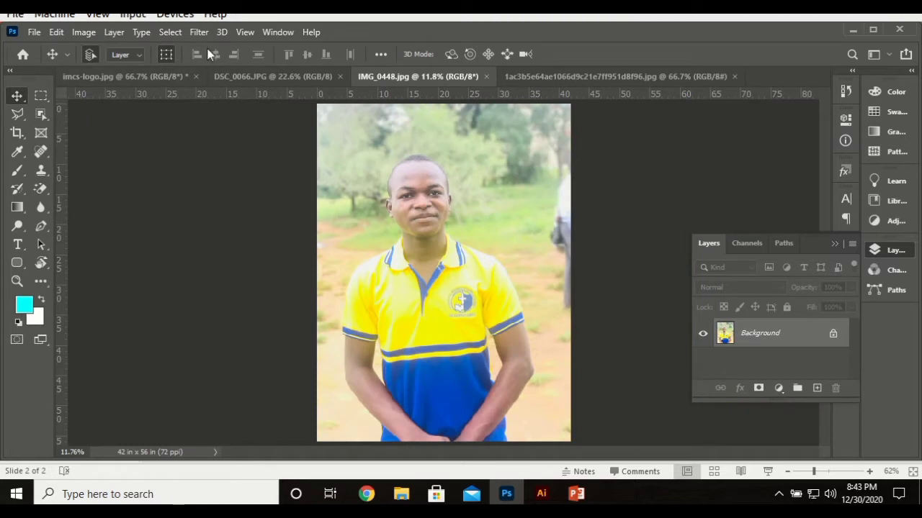
# - Select the man in the yellow and blue shirt with the Object Selection tool, using a loose freehand Lasso outline around him
pyautogui.click(39, 117)
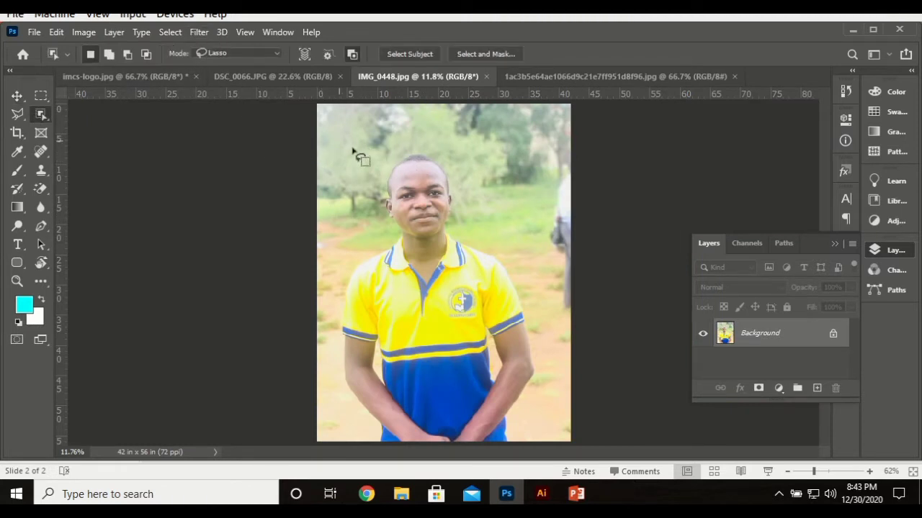
pyautogui.moveTo(356, 152)
pyautogui.mouseDown()
pyautogui.moveTo(326, 263)
pyautogui.moveTo(351, 427)
pyautogui.moveTo(376, 461)
pyautogui.moveTo(540, 484)
pyautogui.mouseUp()
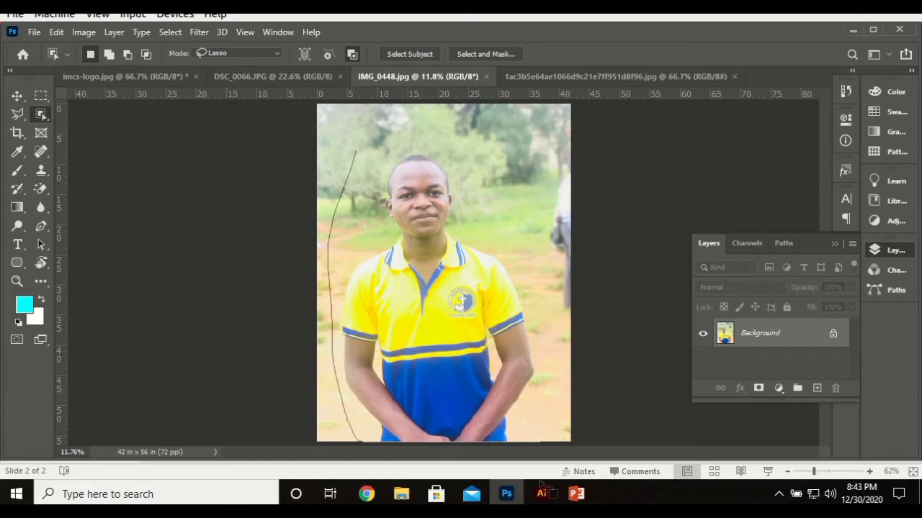
pyautogui.moveTo(579, 380)
pyautogui.mouseDown()
pyautogui.moveTo(502, 180)
pyautogui.moveTo(423, 144)
pyautogui.moveTo(372, 140)
pyautogui.moveTo(351, 157)
pyautogui.mouseUp()
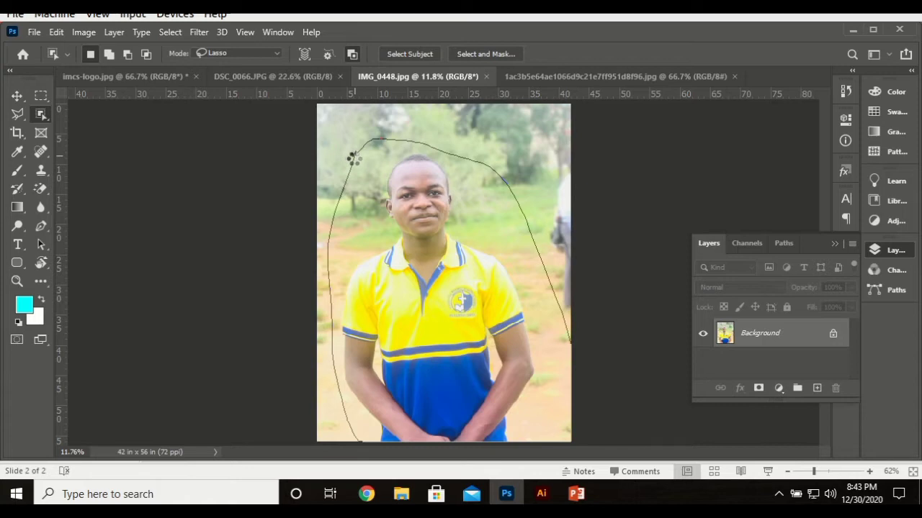
# - Examine the selection edge around the man's hair, forehead and upper head for accuracy
pyautogui.keyDown('ctrl'); pyautogui.click(429, 232); pyautogui.keyUp('ctrl')
pyautogui.keyDown('ctrl'); pyautogui.click(430, 196); pyautogui.keyUp('ctrl')
pyautogui.keyDown('ctrl'); pyautogui.click(430, 176); pyautogui.keyUp('ctrl')
pyautogui.keyDown('ctrl'); pyautogui.click(430, 173); pyautogui.keyUp('ctrl')
pyautogui.keyDown('ctrl'); pyautogui.click(429, 167); pyautogui.keyUp('ctrl')
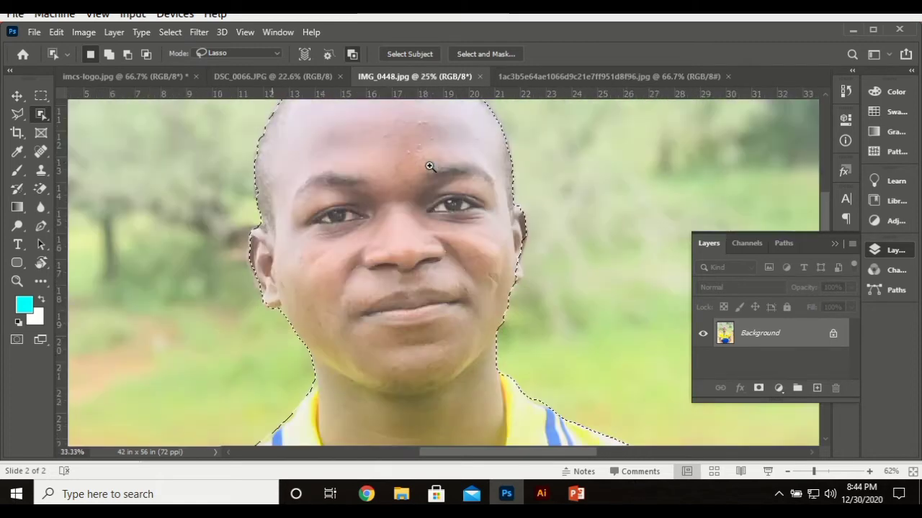
pyautogui.scroll(1, 430, 167)
pyautogui.scroll(5, 485, 168)
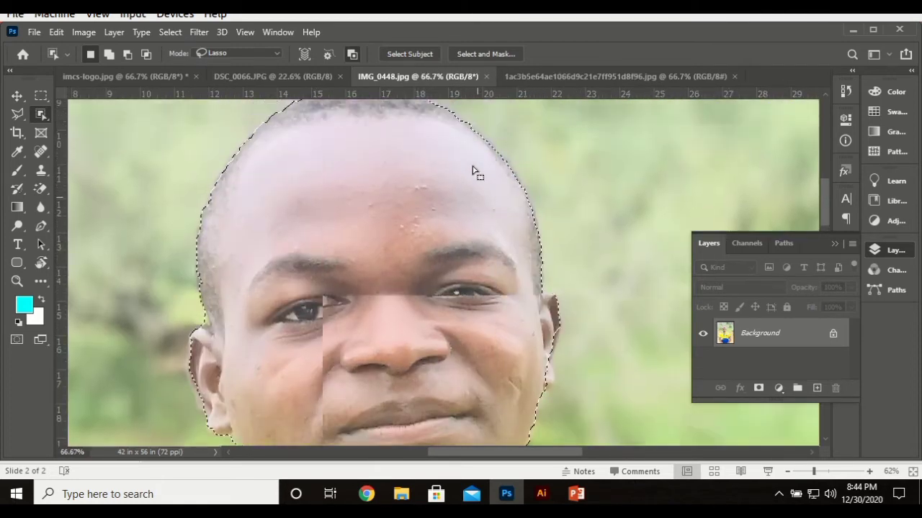
pyautogui.scroll(5, 475, 173)
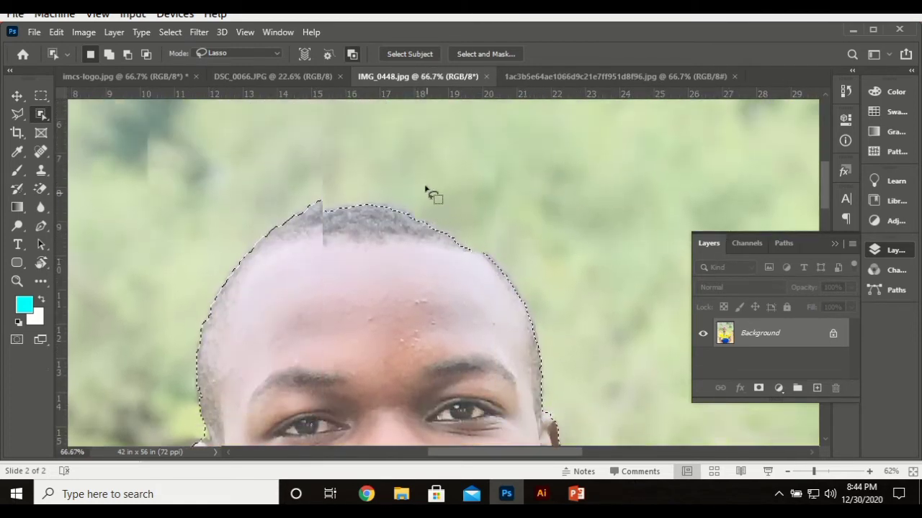
pyautogui.scroll(2, 443, 231)
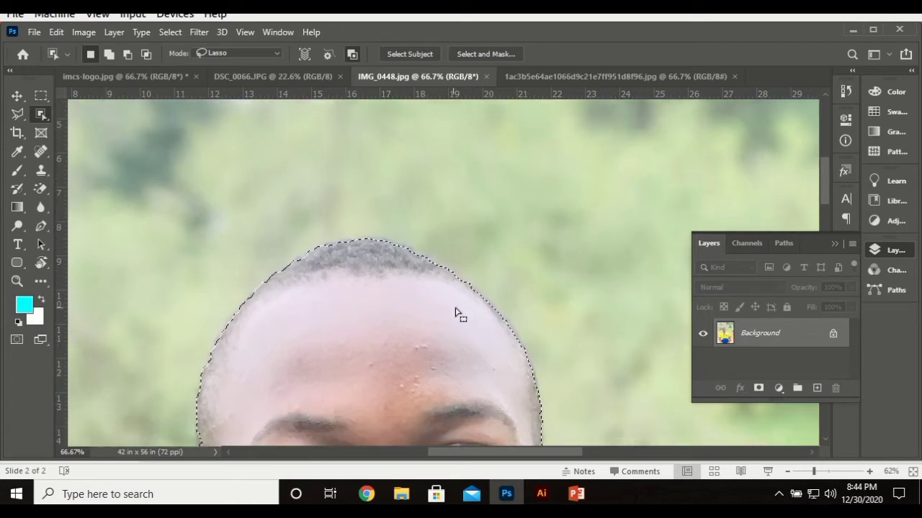
pyautogui.scroll(-7, 455, 309)
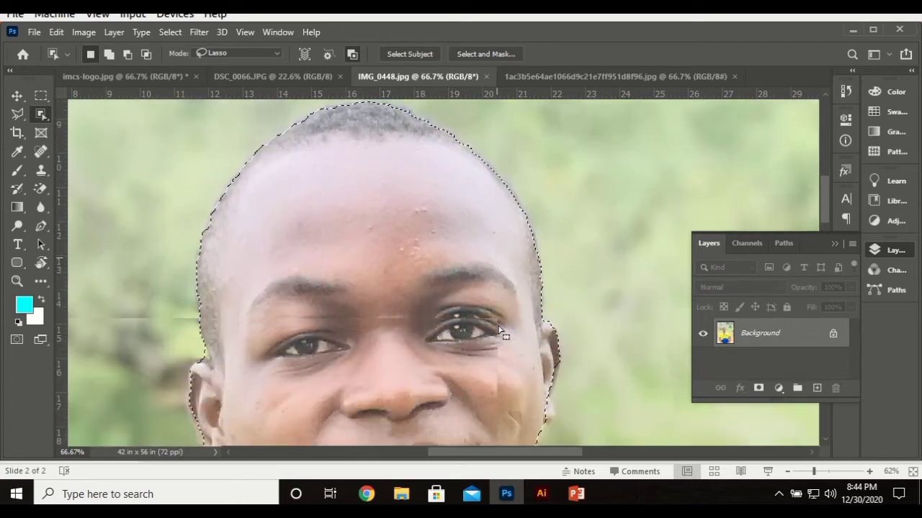
# - Add the missed lobe of the ear on the photo's right side to the selection with a small freehand outline
pyautogui.hscroll(7, 502, 330)
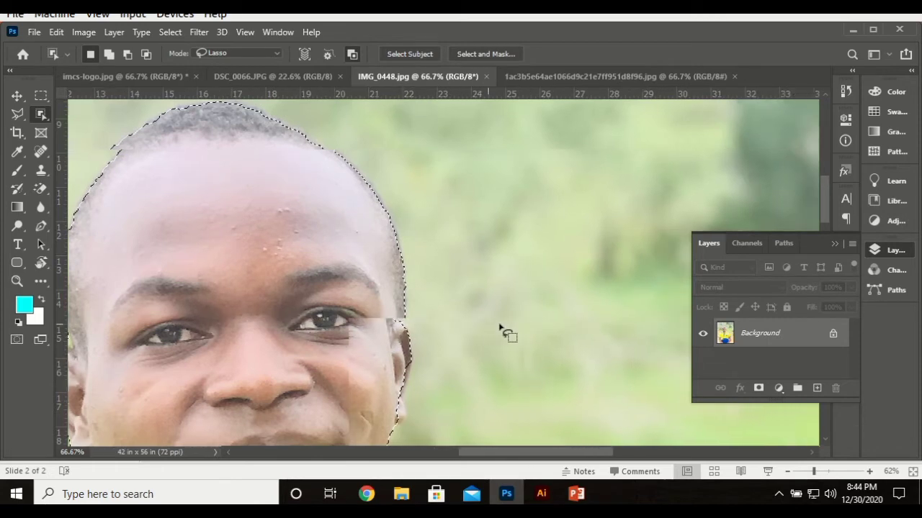
pyautogui.hscroll(4, 496, 333)
pyautogui.scroll(-2, 468, 345)
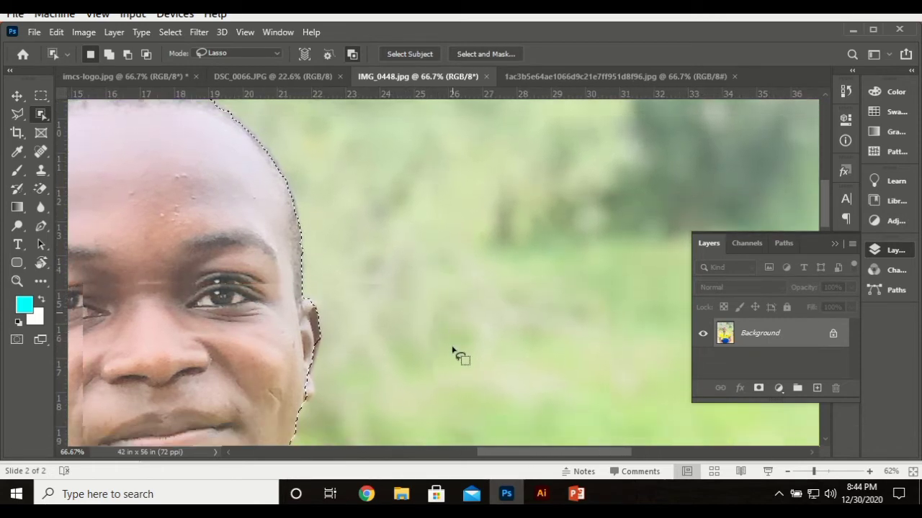
pyautogui.scroll(-5, 432, 360)
pyautogui.hscroll(2, 353, 347)
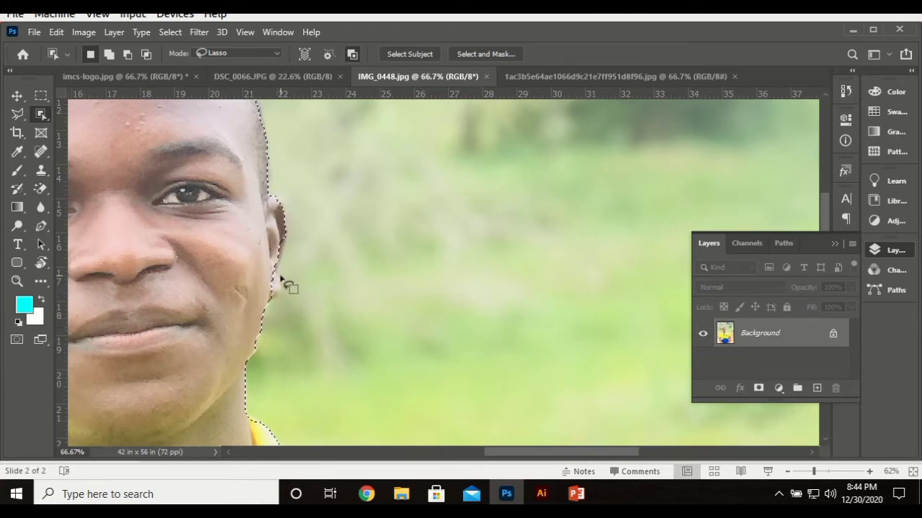
pyautogui.press('shift')
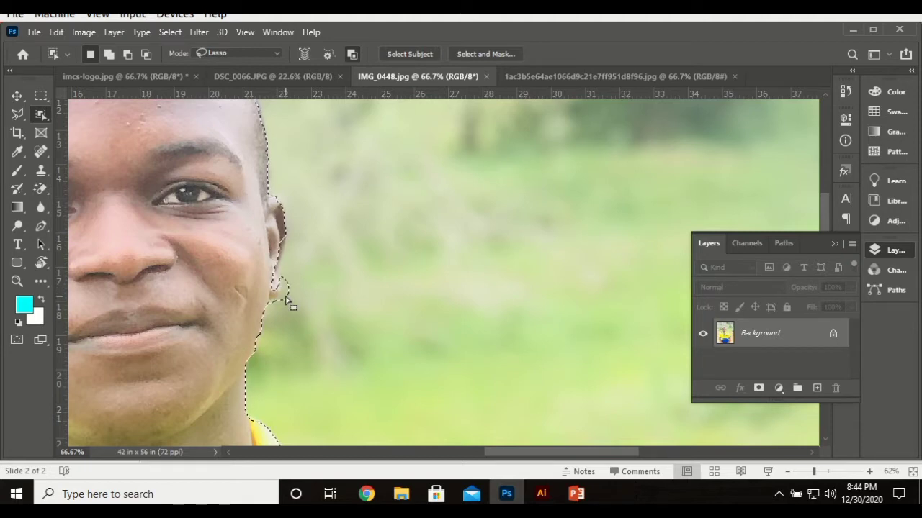
# - Subtract the excess background beside the earlobe from the selection with small freehand outlines
pyautogui.press('alt')
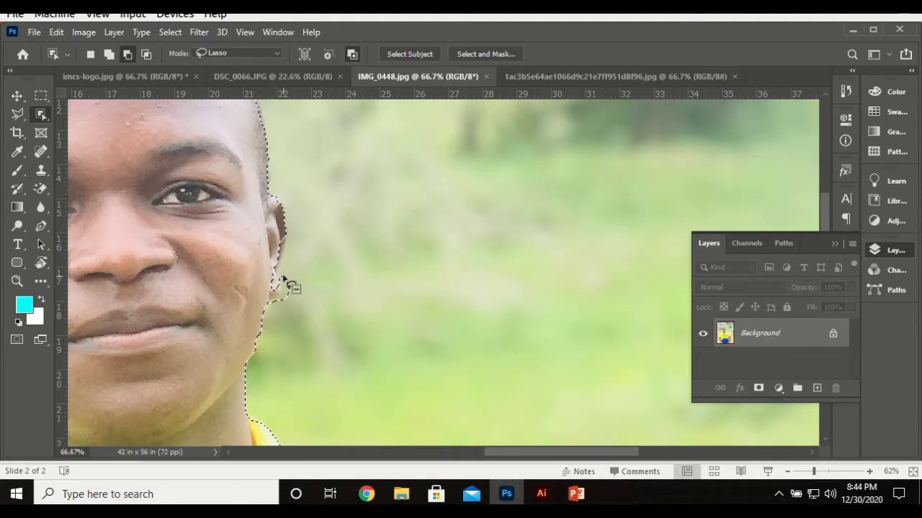
pyautogui.moveTo(283, 278)
pyautogui.mouseDown()
pyautogui.moveTo(278, 308)
pyautogui.moveTo(293, 307)
pyautogui.moveTo(302, 272)
pyautogui.mouseUp()
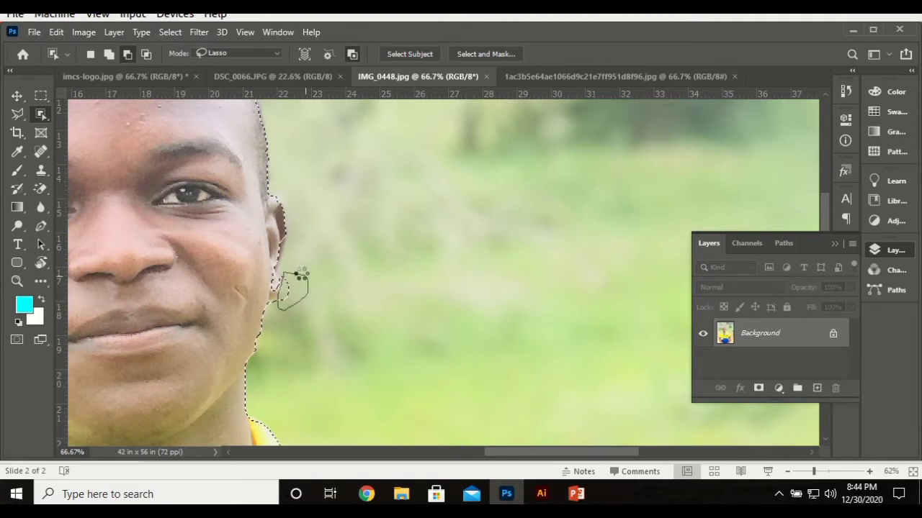
pyautogui.moveTo(296, 274); pyautogui.dragTo(301, 277)
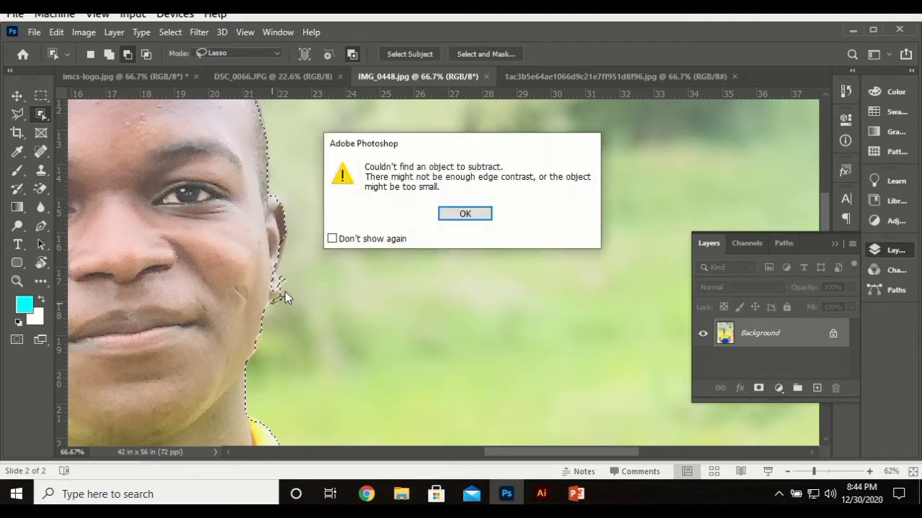
pyautogui.click(464, 214)
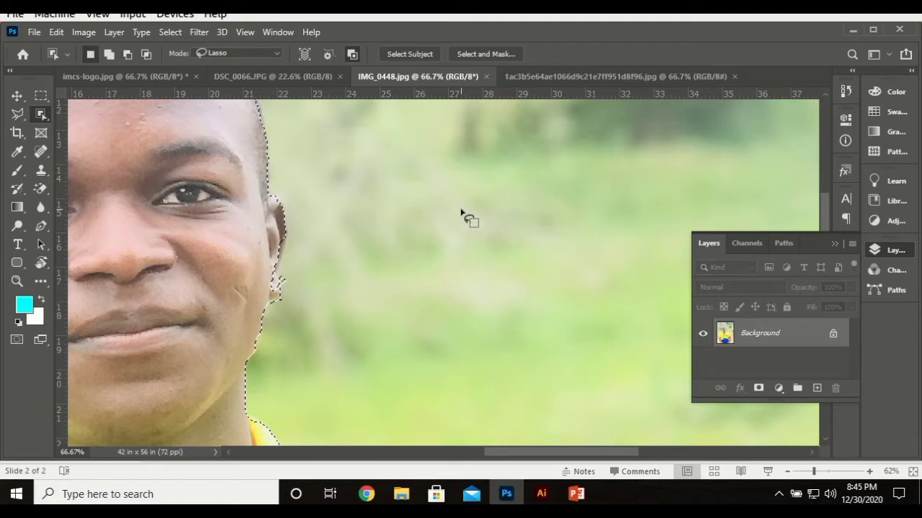
pyautogui.click(287, 276)
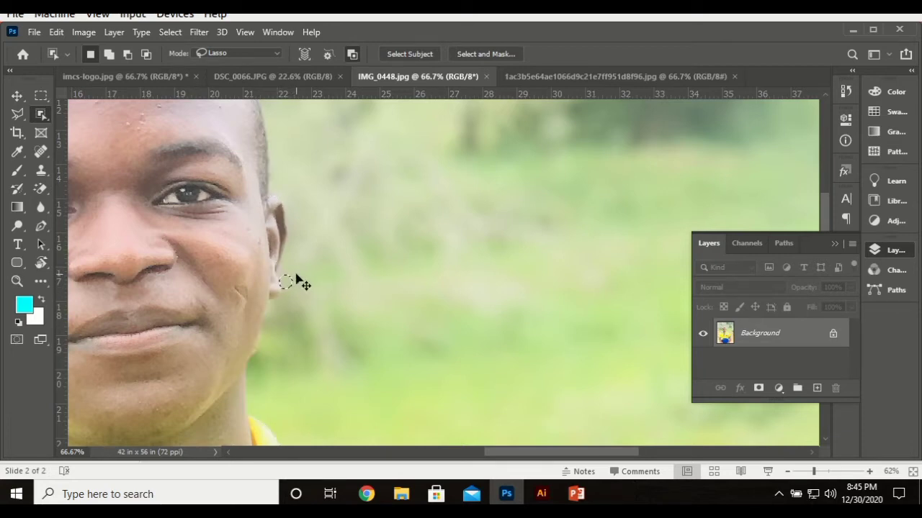
pyautogui.press('alt')
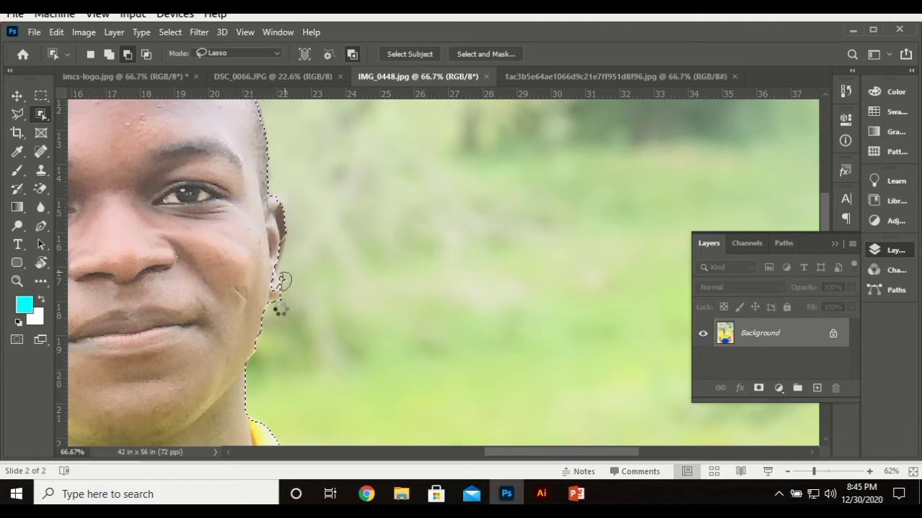
# - Examine the selection edge along the man's neck, collar and shoulder on the photo's right side, then return to the whole photo
pyautogui.scroll(-5, 282, 280)
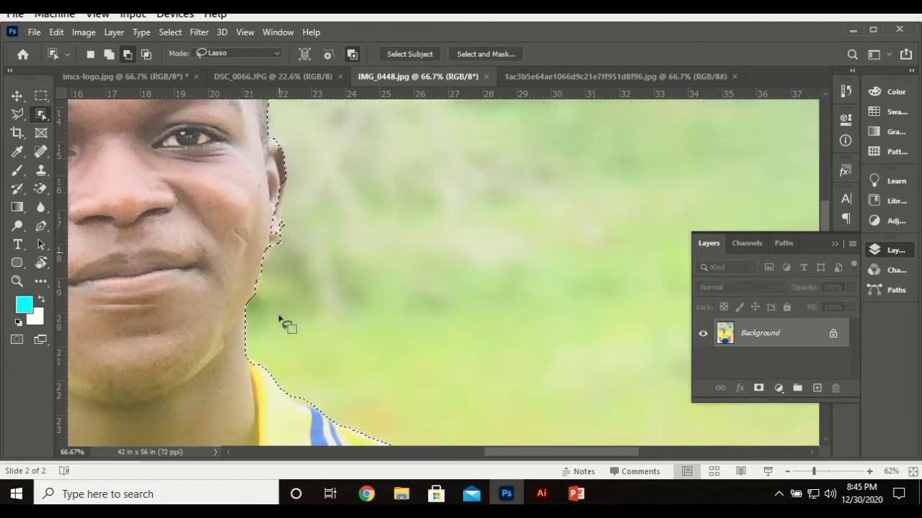
pyautogui.hscroll(4, 453, 324)
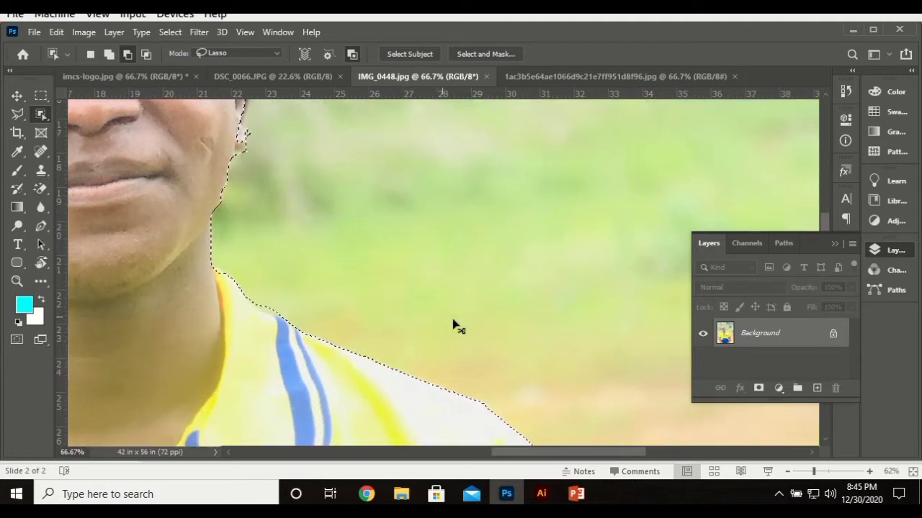
pyautogui.hscroll(5, 520, 336)
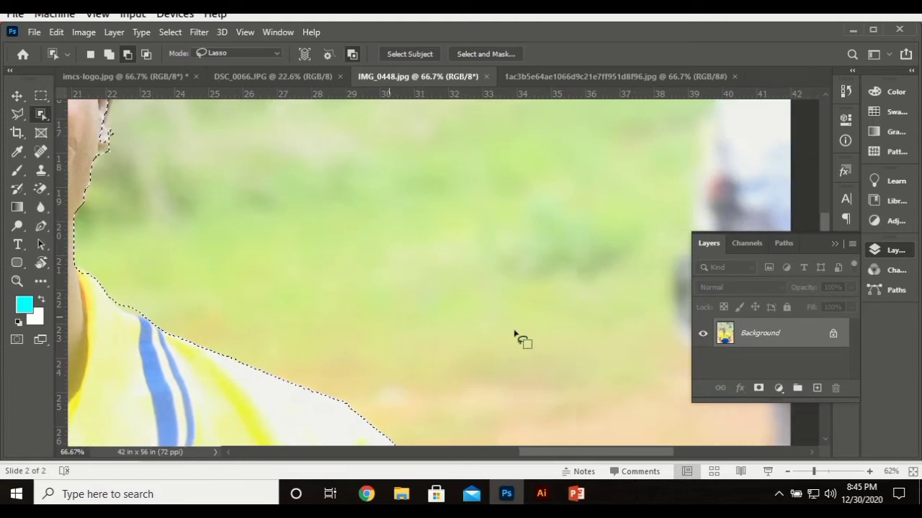
pyautogui.hscroll(4, 368, 381)
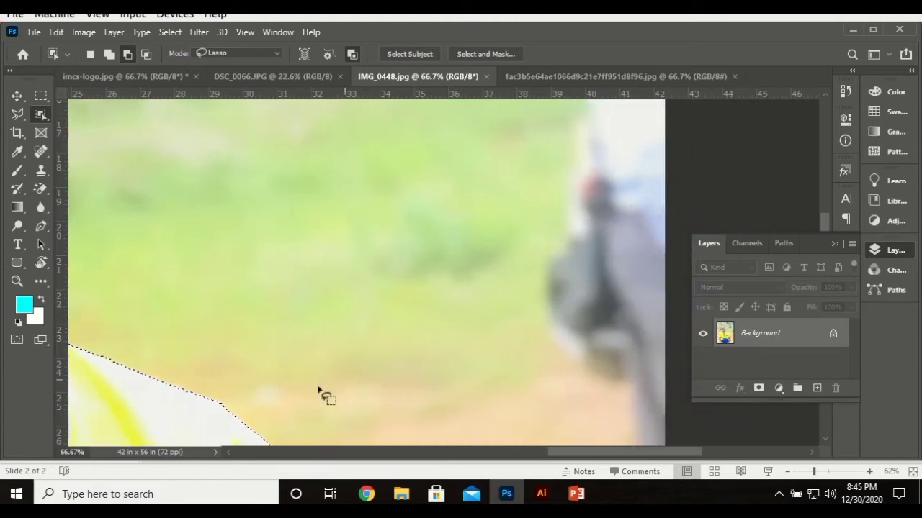
pyautogui.scroll(-3, 203, 406)
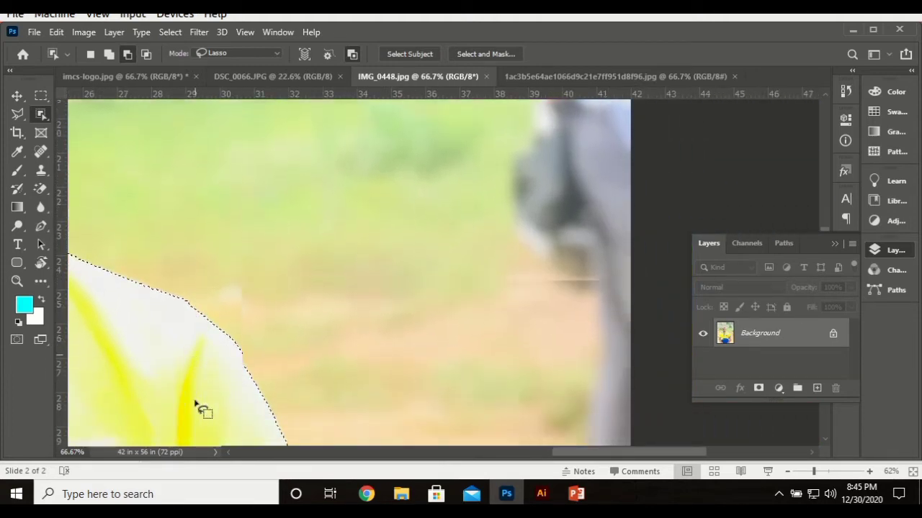
pyautogui.hscroll(8, 199, 405)
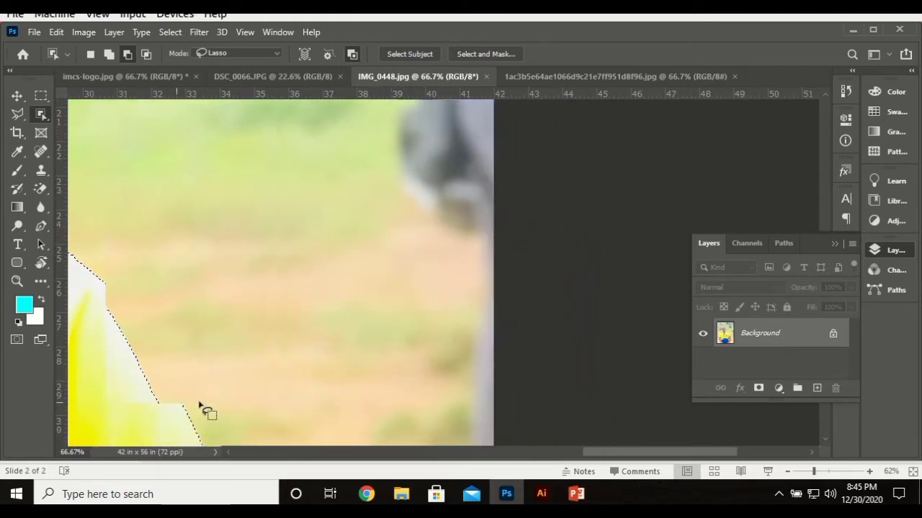
pyautogui.hscroll(8, 192, 369)
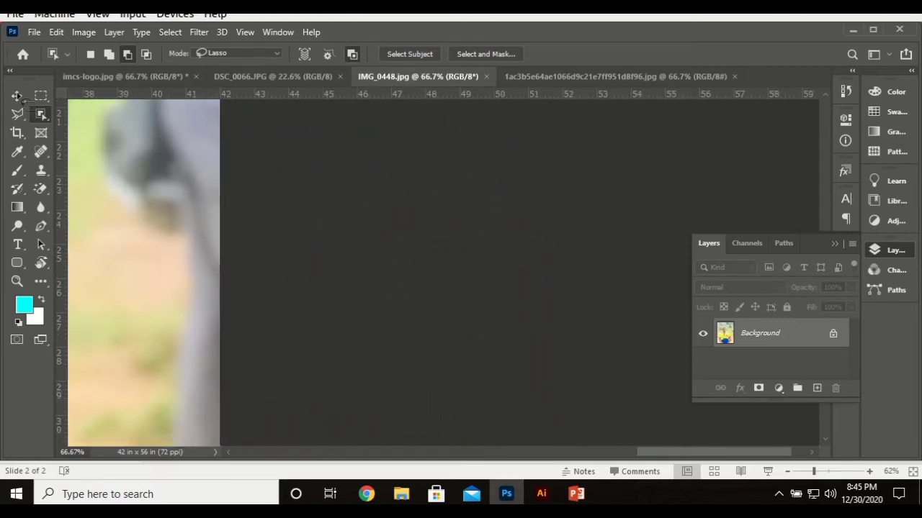
pyautogui.hotkey('ctrl', '0')
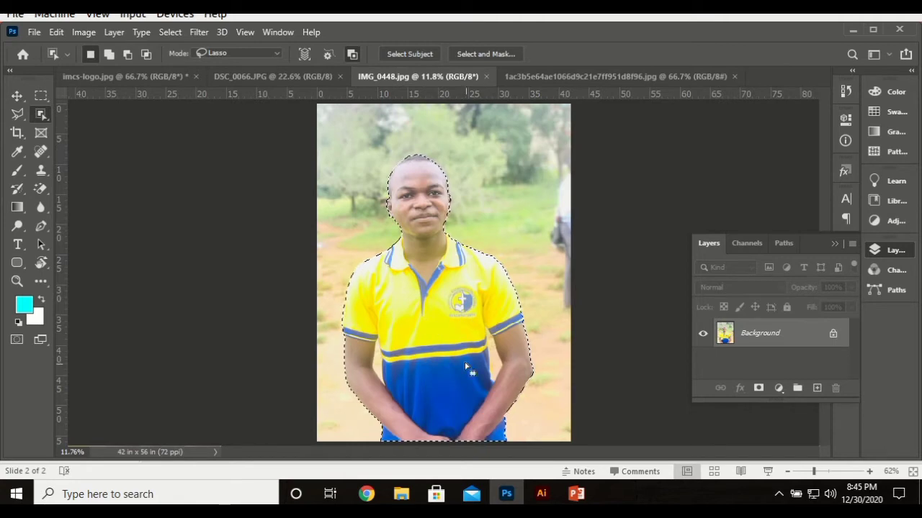
# - Subtract the background gap between the man's torso and the arm on the photo's left side from the selection with a freehand outline
pyautogui.keyDown('ctrl'); pyautogui.click(376, 359); pyautogui.keyUp('ctrl')
pyautogui.keyDown('ctrl'); pyautogui.click(376, 359); pyautogui.keyUp('ctrl')
pyautogui.keyDown('ctrl'); pyautogui.click(377, 359); pyautogui.keyUp('ctrl')
pyautogui.keyDown('ctrl'); pyautogui.click(376, 359); pyautogui.keyUp('ctrl')
pyautogui.keyDown('ctrl'); pyautogui.click(380, 356); pyautogui.keyUp('ctrl')
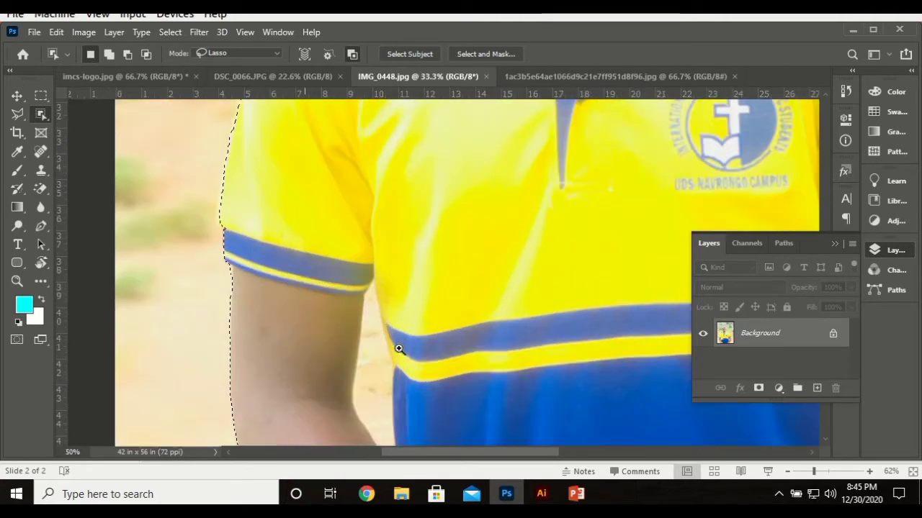
pyautogui.keyDown('ctrl'); pyautogui.click(383, 354); pyautogui.keyUp('ctrl')
pyautogui.scroll(-5, 385, 352)
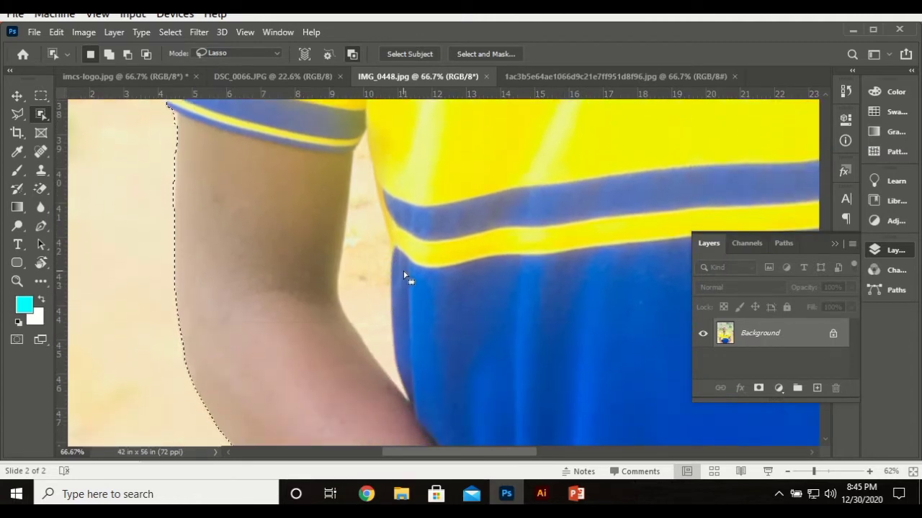
pyautogui.press('alt')
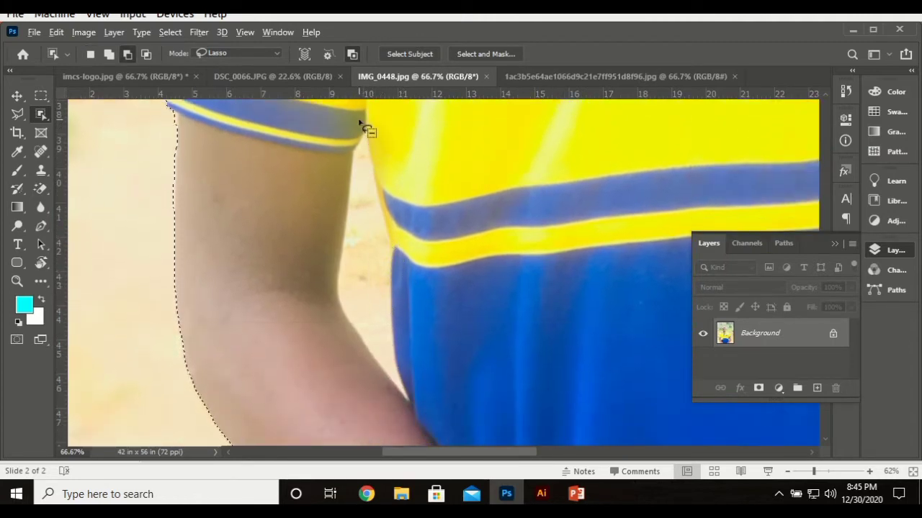
pyautogui.moveTo(358, 120)
pyautogui.mouseDown()
pyautogui.moveTo(327, 163)
pyautogui.moveTo(326, 198)
pyautogui.moveTo(344, 331)
pyautogui.mouseUp()
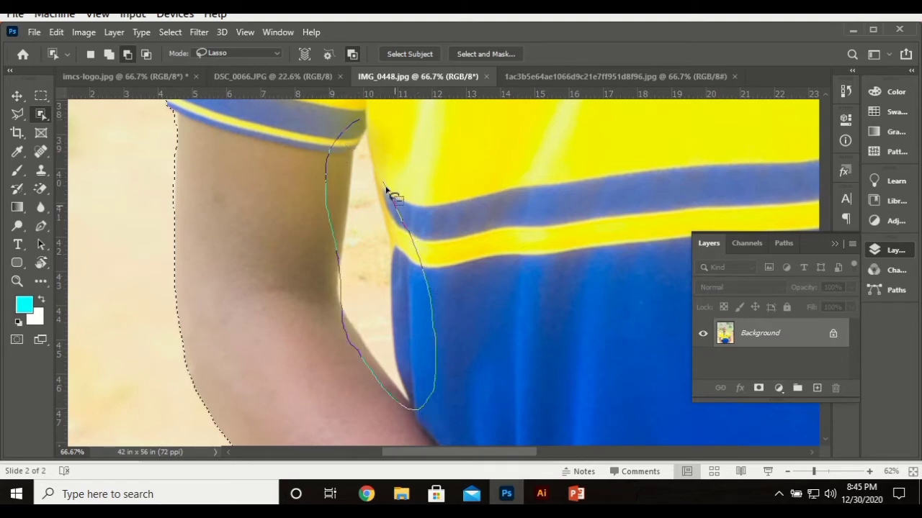
pyautogui.moveTo(384, 184); pyautogui.dragTo(356, 124)
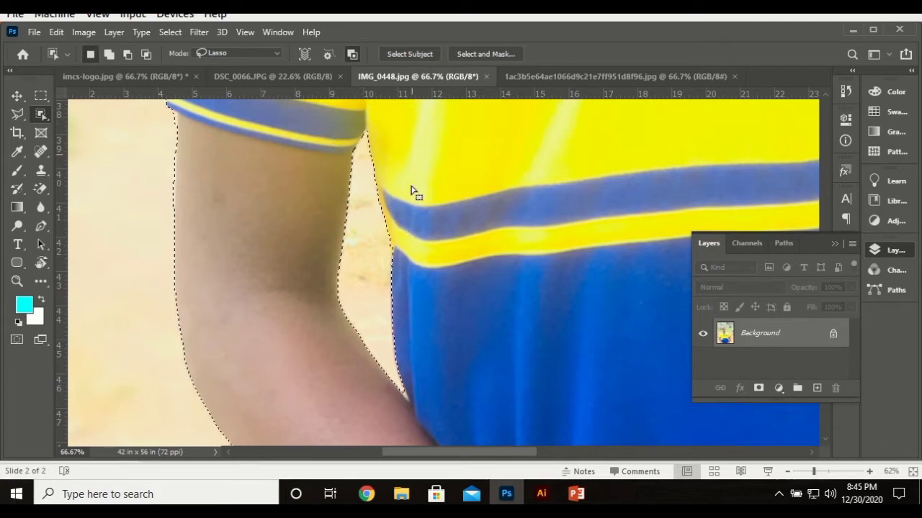
# - Examine the selection edge around the subtracted arm gap and across the shirt, then return to the whole photo
pyautogui.scroll(2, 415, 344)
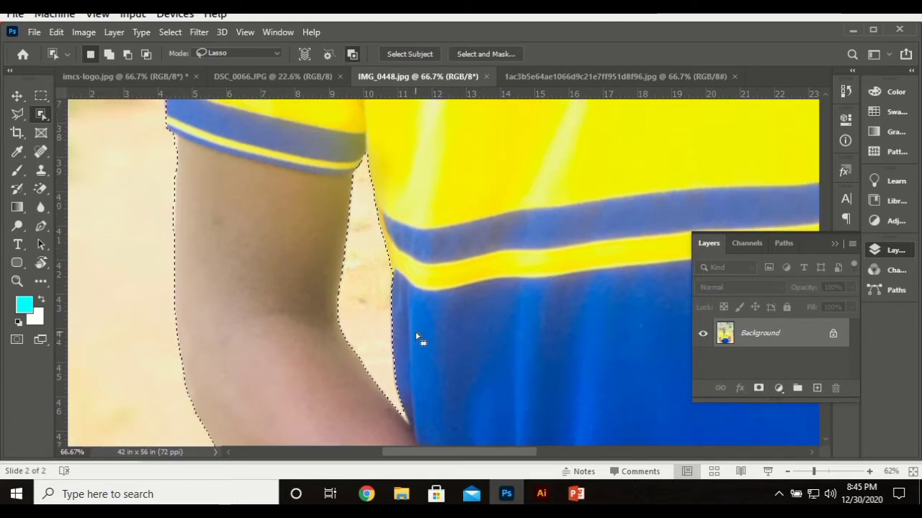
pyautogui.scroll(-3, 403, 350)
pyautogui.scroll(3, 402, 355)
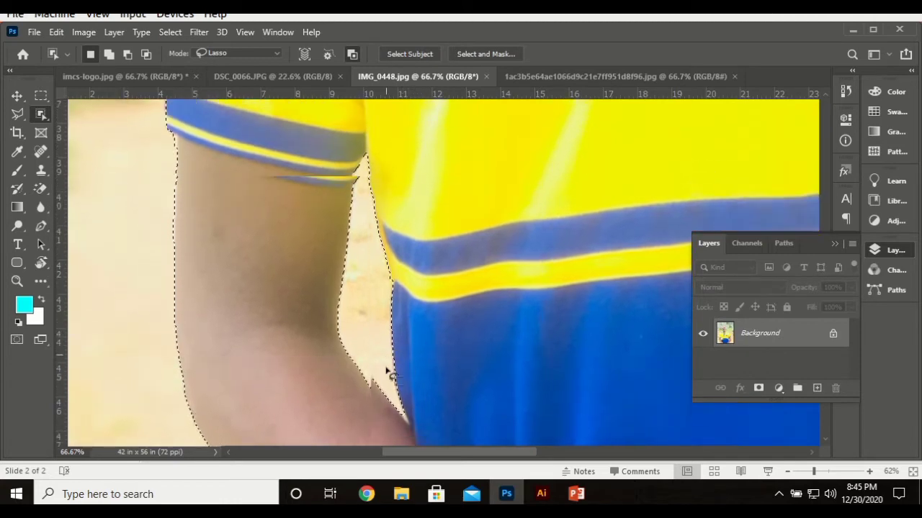
pyautogui.scroll(-3, 387, 366)
pyautogui.hscroll(8, 485, 265)
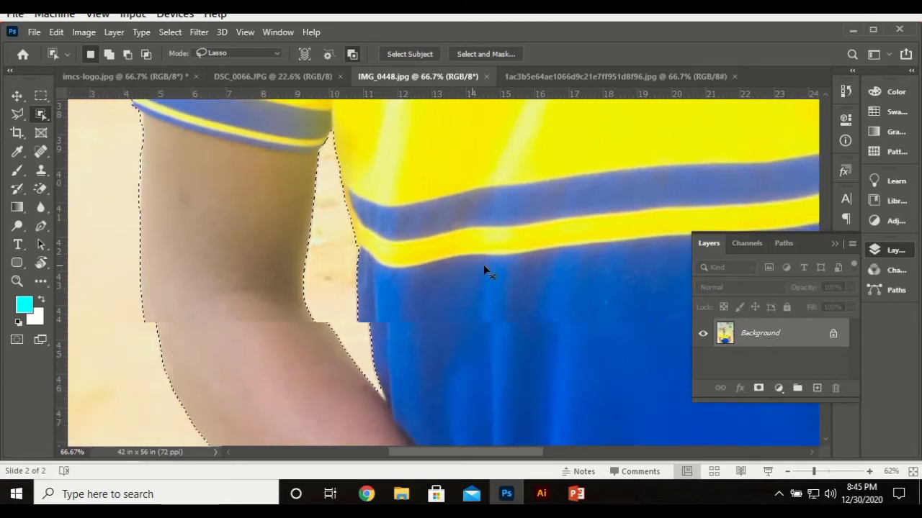
pyautogui.hscroll(4, 486, 263)
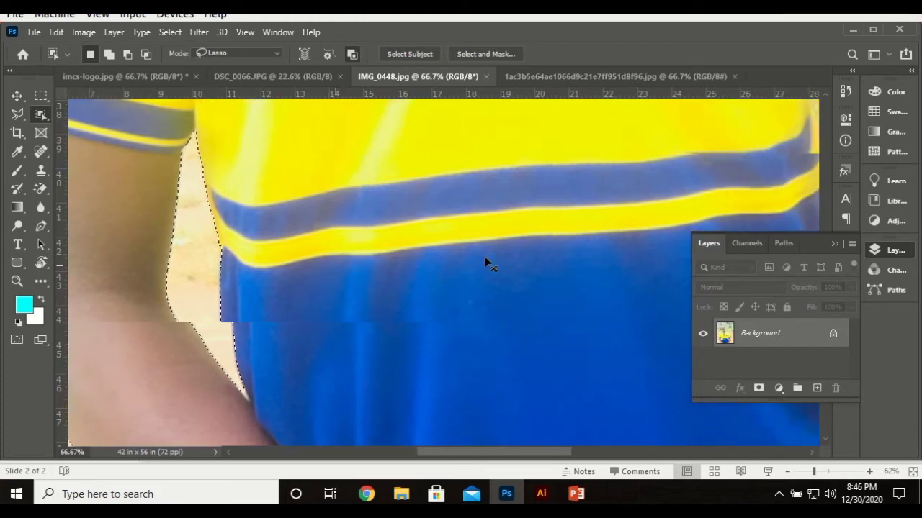
pyautogui.hotkey('ctrl', '0')
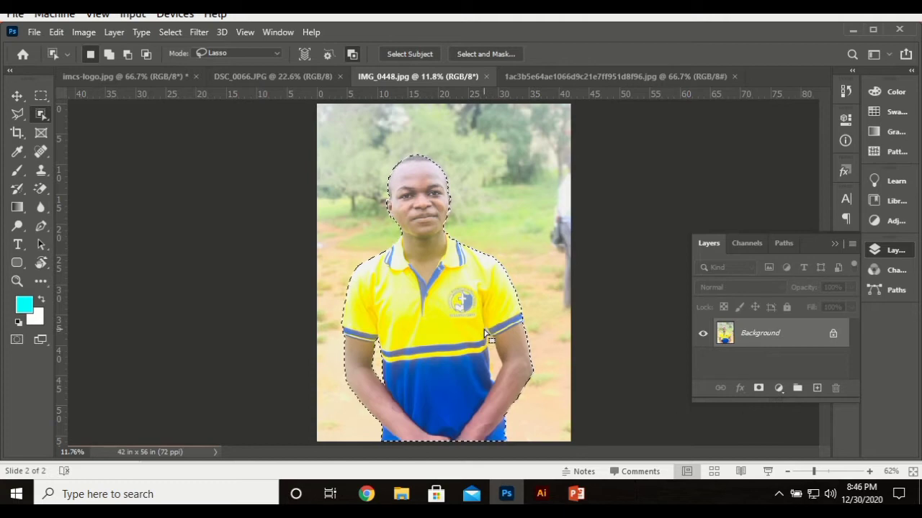
# - Subtract the background gap between the torso and the arm on the photo's right side from the selection with a freehand outline
pyautogui.keyDown('ctrl'); pyautogui.click(494, 331); pyautogui.keyUp('ctrl')
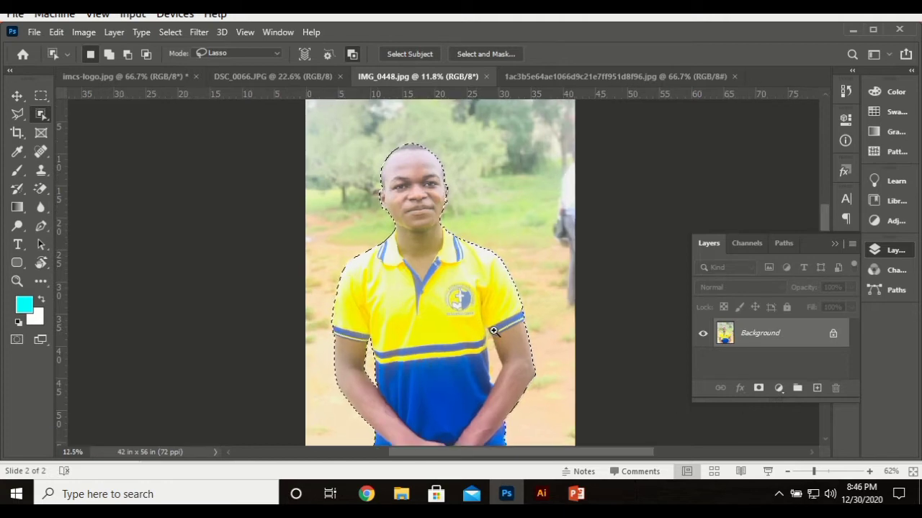
pyautogui.keyDown('ctrl'); pyautogui.click(494, 331); pyautogui.keyUp('ctrl')
pyautogui.keyDown('ctrl'); pyautogui.click(494, 331); pyautogui.keyUp('ctrl')
pyautogui.keyDown('ctrl'); pyautogui.click(494, 330); pyautogui.keyUp('ctrl')
pyautogui.scroll(-4, 497, 337)
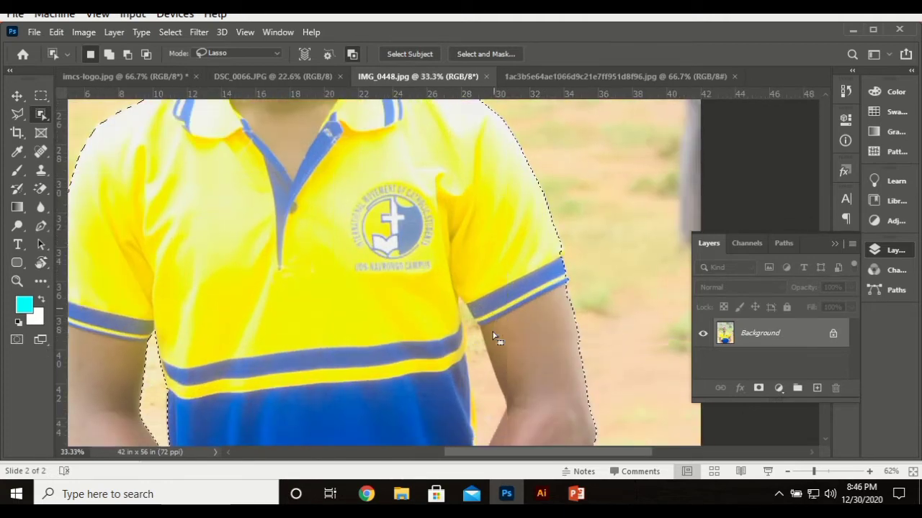
pyautogui.scroll(-1, 453, 285)
pyautogui.press('alt')
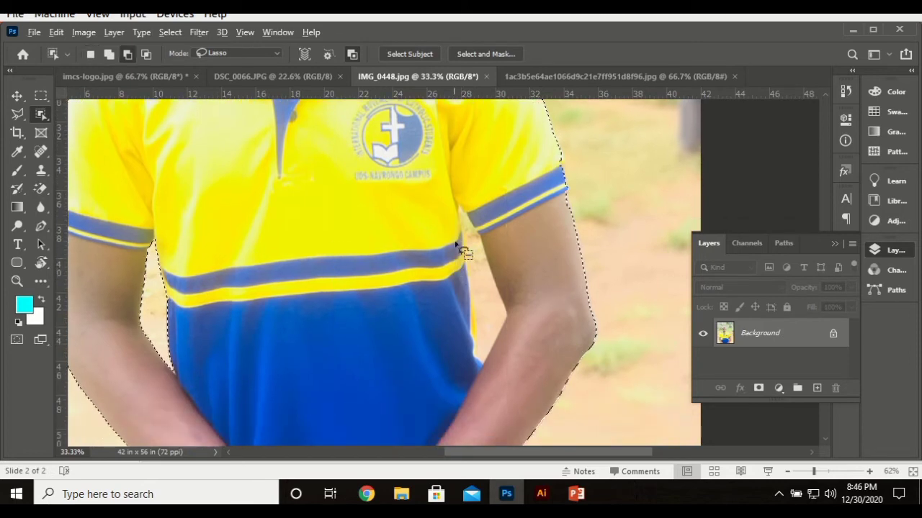
pyautogui.moveTo(451, 203)
pyautogui.mouseDown()
pyautogui.moveTo(488, 371)
pyautogui.moveTo(518, 349)
pyautogui.moveTo(525, 290)
pyautogui.moveTo(445, 196)
pyautogui.mouseUp()
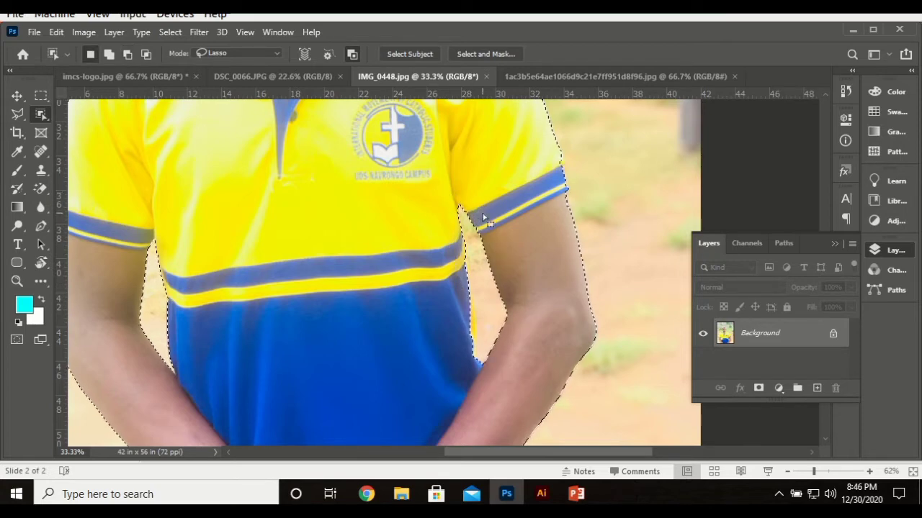
pyautogui.scroll(4, 543, 317)
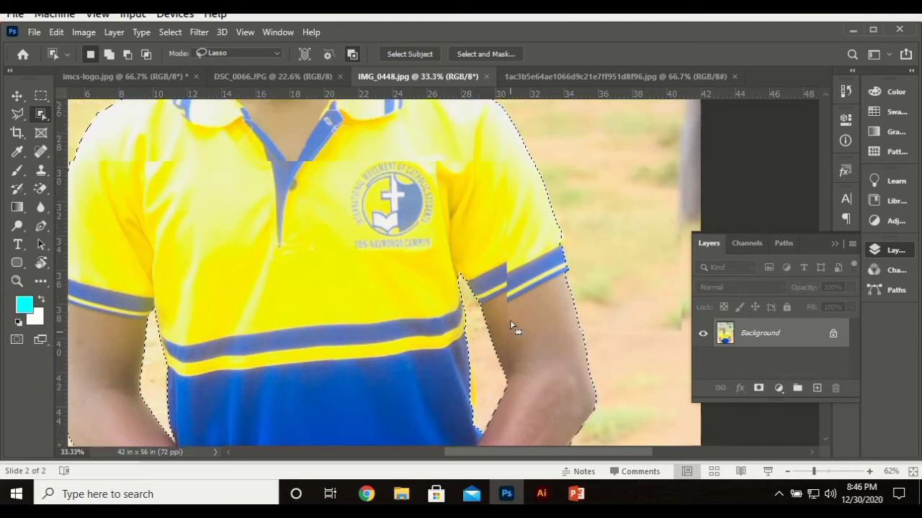
pyautogui.hotkey('ctrl', '0')
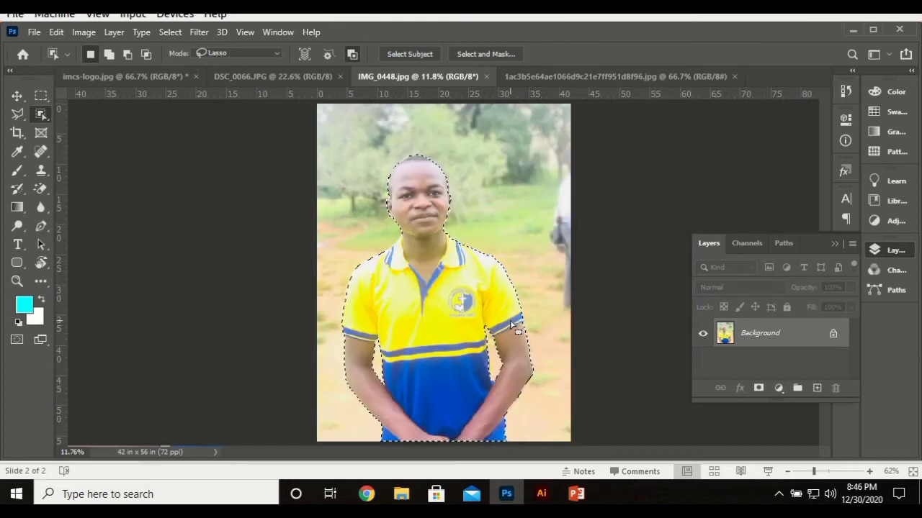
# - Preview the selection of the man as a red overlay in Quick Mask mode
pyautogui.press('q')
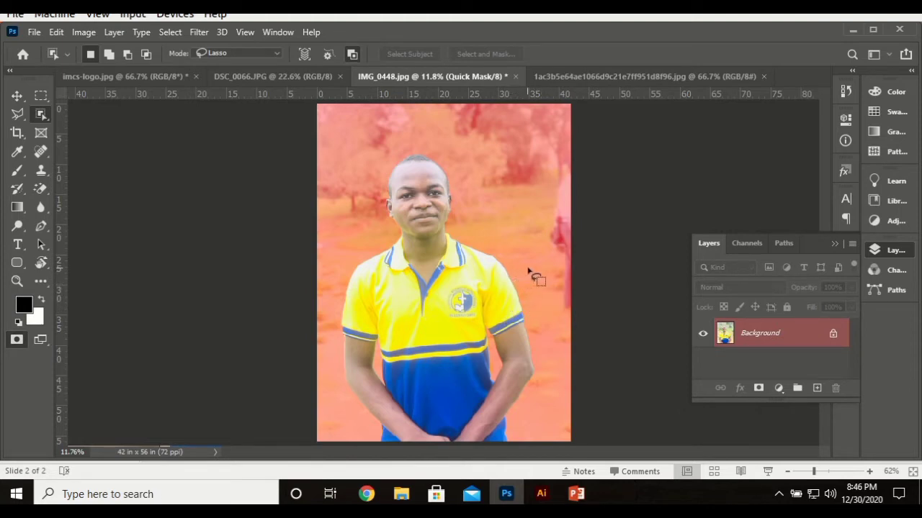
pyautogui.press('q')
pyautogui.press('q')
# - Try to copy the man to a new layer while Quick Mask is on, toggle the layer visibility, and undo the attempt
pyautogui.click(18, 96)
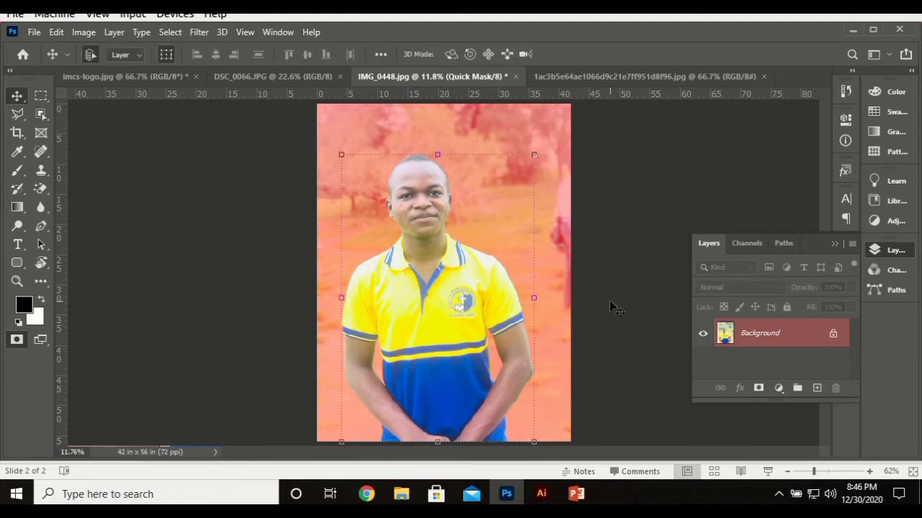
pyautogui.hotkey('ctrl', 'z')
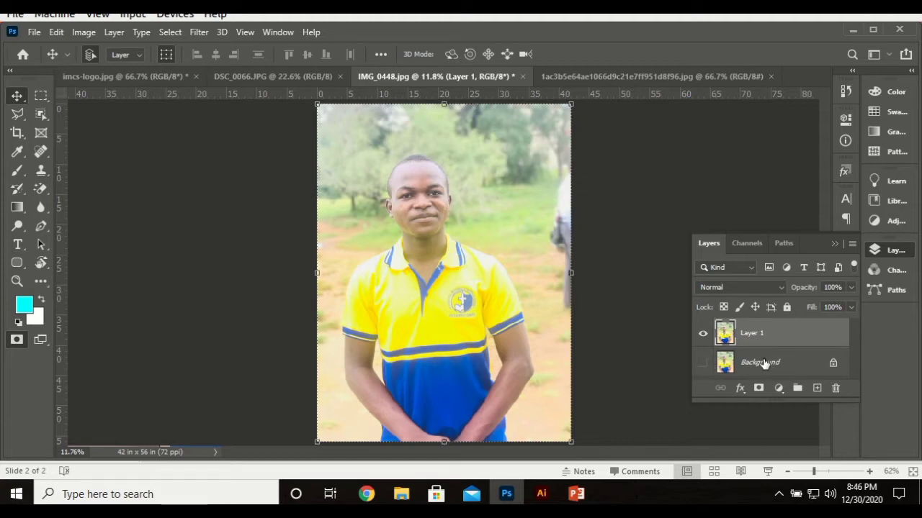
pyautogui.click(705, 335)
pyautogui.click(704, 335)
pyautogui.click(705, 334)
pyautogui.click(705, 335)
pyautogui.hotkey('ctrl', ',')
pyautogui.hotkey('ctrl', ',')
pyautogui.hotkey('ctrl', ',')
pyautogui.hotkey('ctrl', ',')
pyautogui.hotkey('ctrl', 'z')
pyautogui.hotkey('ctrl', 'z')
pyautogui.hotkey('ctrl', 'z')
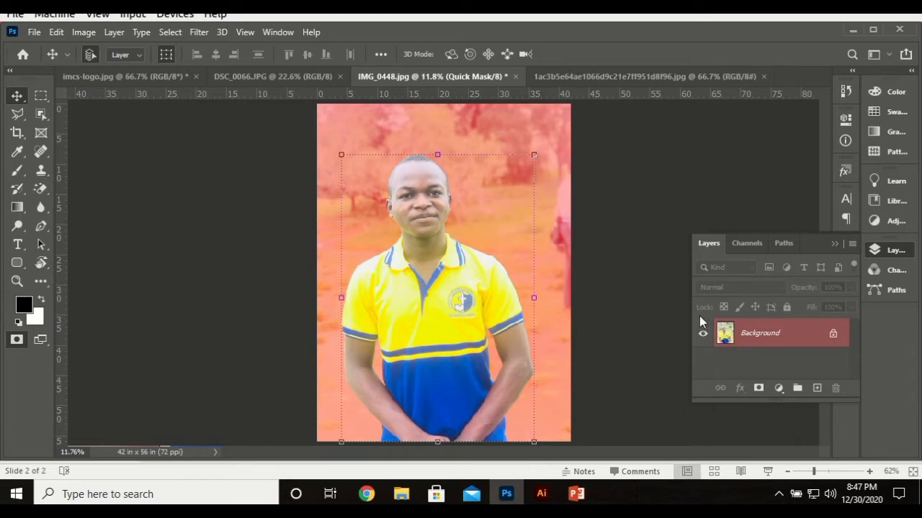
# - Leave Quick Mask mode, copy the selected man to a new layer with the Background hidden, and inspect the cut-out
pyautogui.press('q')
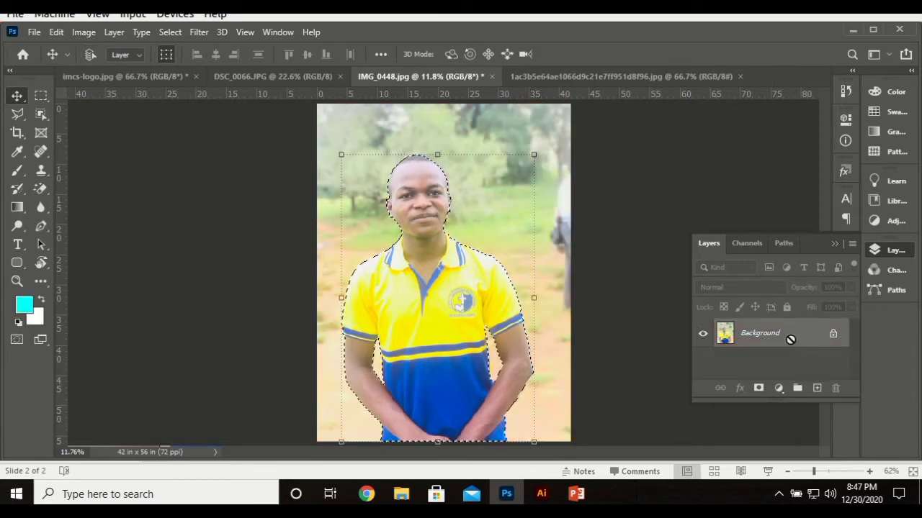
pyautogui.hotkey('ctrl', 'j')
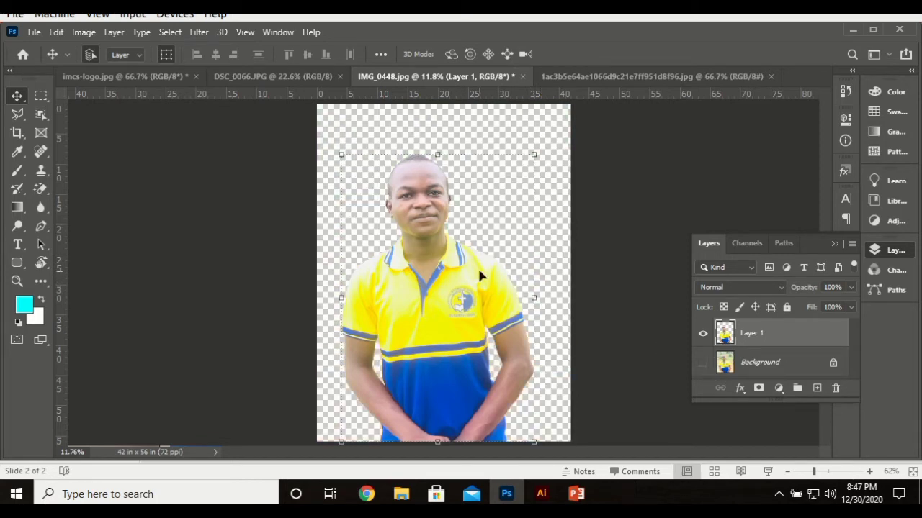
pyautogui.keyDown('ctrl'); pyautogui.click(507, 260); pyautogui.keyUp('ctrl')
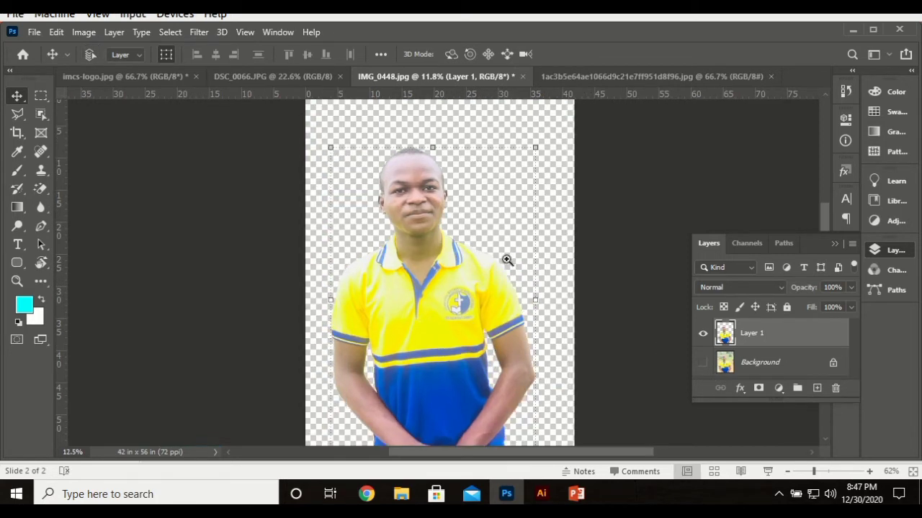
pyautogui.keyDown('ctrl'); pyautogui.click(507, 260); pyautogui.keyUp('ctrl')
pyautogui.keyDown('ctrl'); pyautogui.click(502, 252); pyautogui.keyUp('ctrl')
pyautogui.hotkey('ctrl', '0')
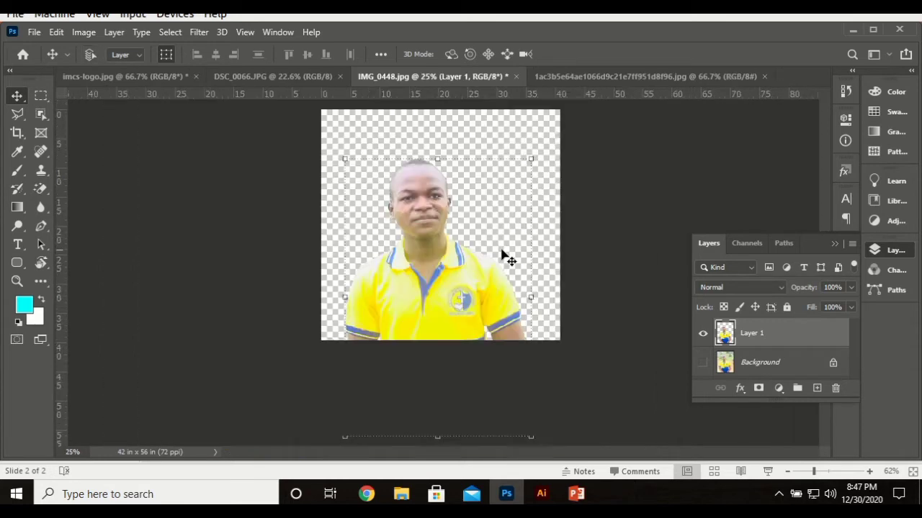
# - In the couple's photo 1ac3b5e64ae1066d9c21e7ff951d8f96.jpg, select the woman with a freehand Object Selection outline
pyautogui.click(569, 75)
pyautogui.scroll(3, 497, 209)
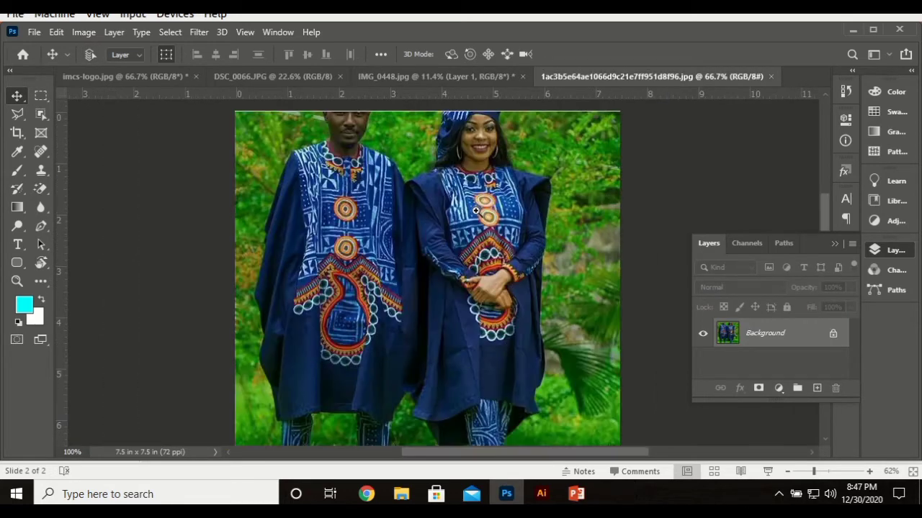
pyautogui.scroll(-3, 509, 212)
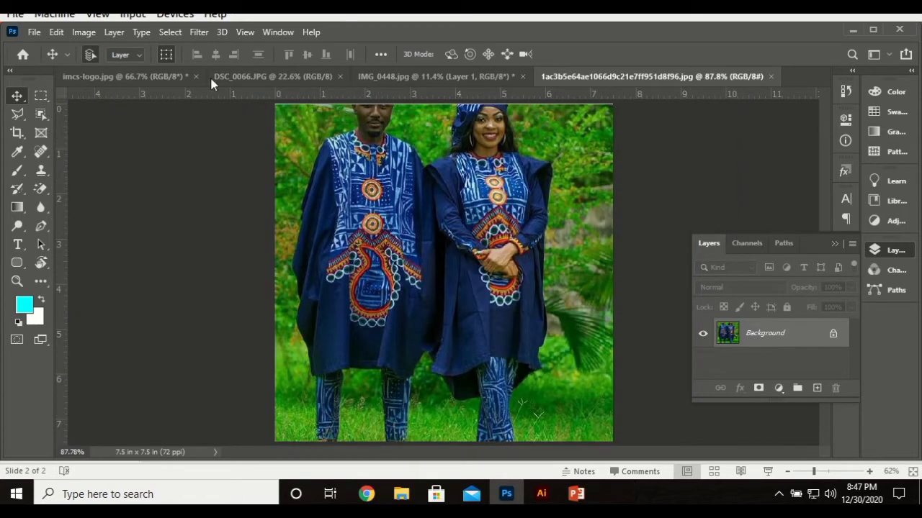
pyautogui.click(42, 114)
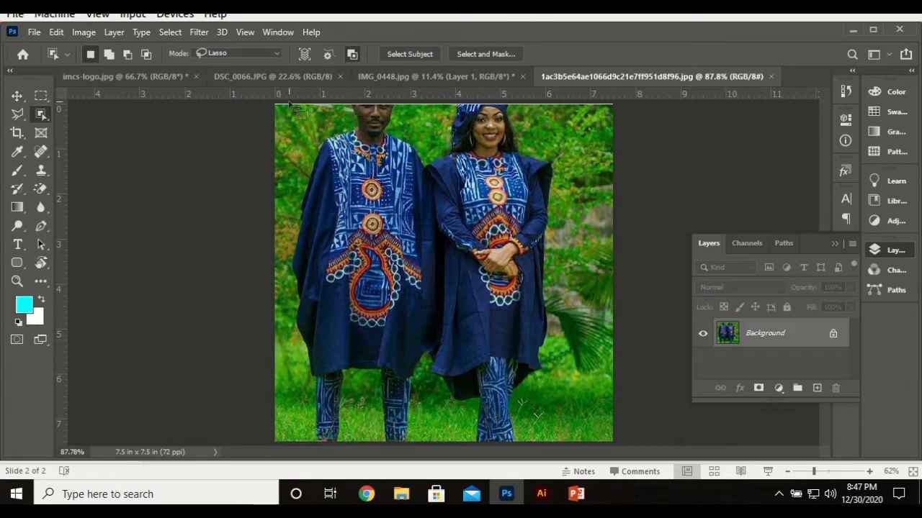
pyautogui.moveTo(283, 182)
pyautogui.mouseDown()
pyautogui.moveTo(320, 294)
pyautogui.moveTo(329, 400)
pyautogui.mouseUp()
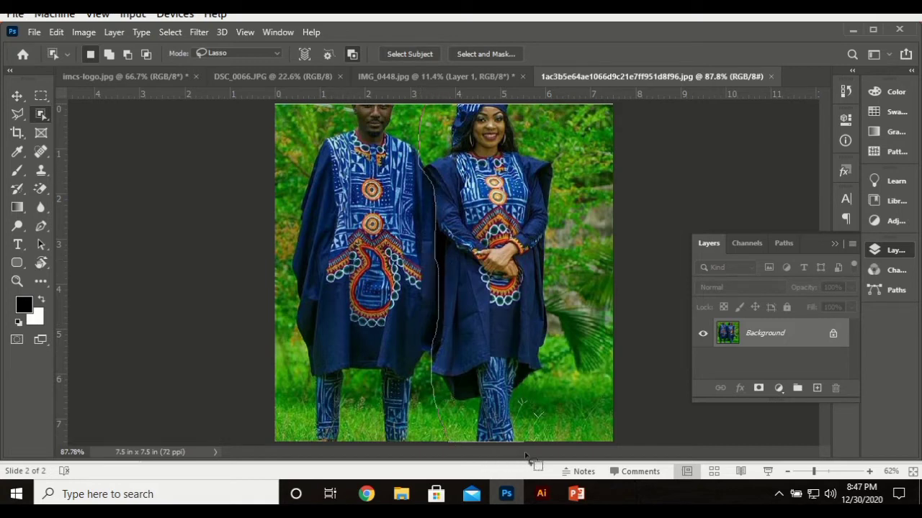
pyautogui.moveTo(582, 282)
pyautogui.mouseDown()
pyautogui.moveTo(582, 191)
pyautogui.moveTo(543, 108)
pyautogui.moveTo(528, 99)
pyautogui.moveTo(442, 103)
pyautogui.mouseUp()
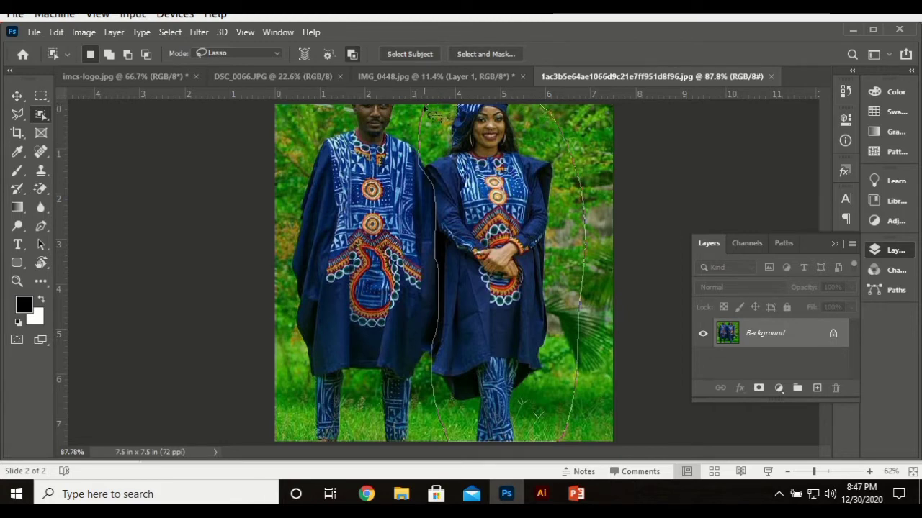
pyautogui.moveTo(428, 105); pyautogui.dragTo(427, 108)
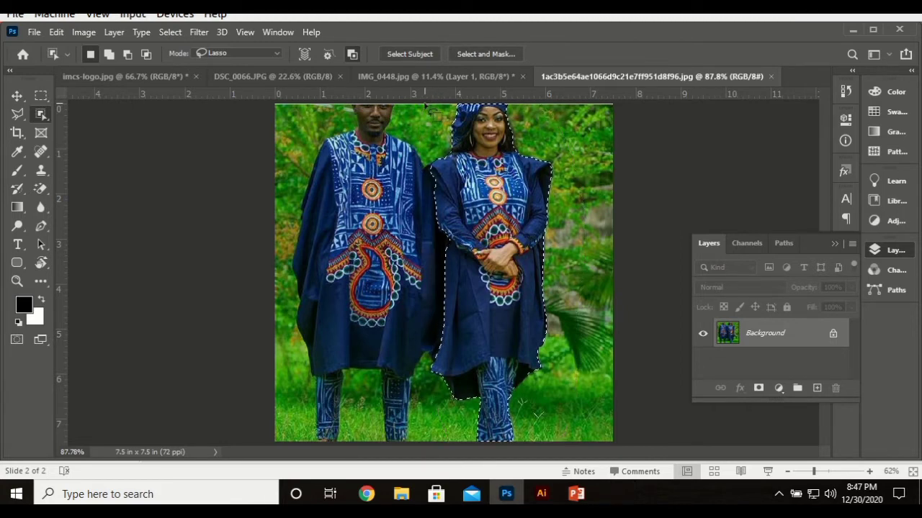
# - Add the missed strip of gown beside the woman's shoulder and upper arm to the selection with a freehand outline
pyautogui.scroll(1, 490, 137)
pyautogui.scroll(1, 496, 141)
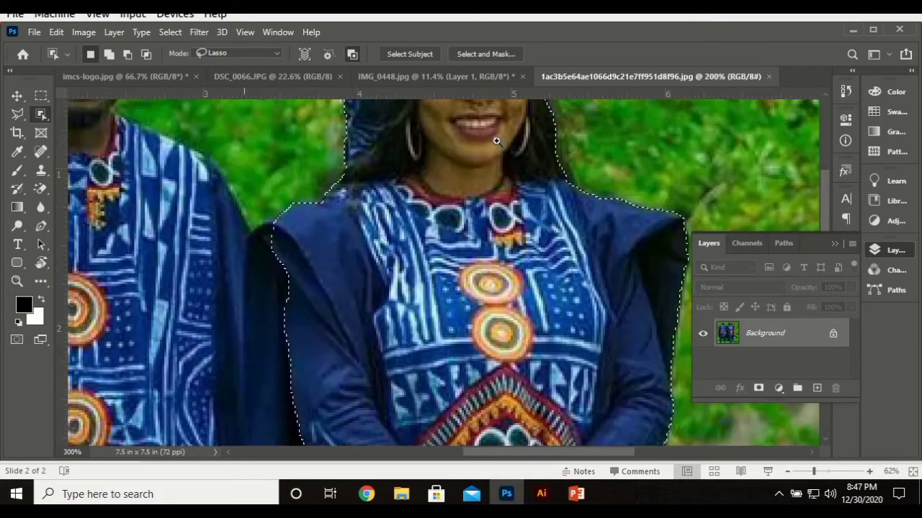
pyautogui.scroll(-3, 230, 303)
pyautogui.scroll(-3, 220, 299)
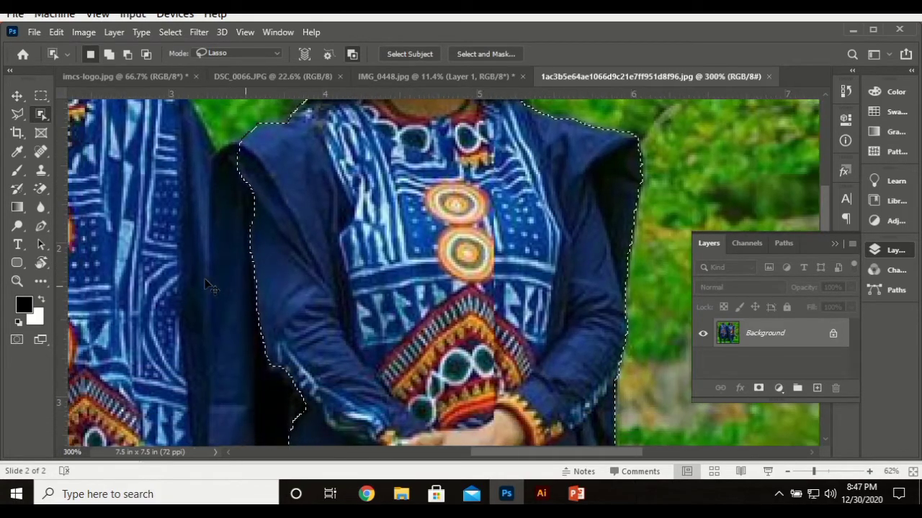
pyautogui.hscroll(-2, 288, 252)
pyautogui.scroll(-2, 303, 232)
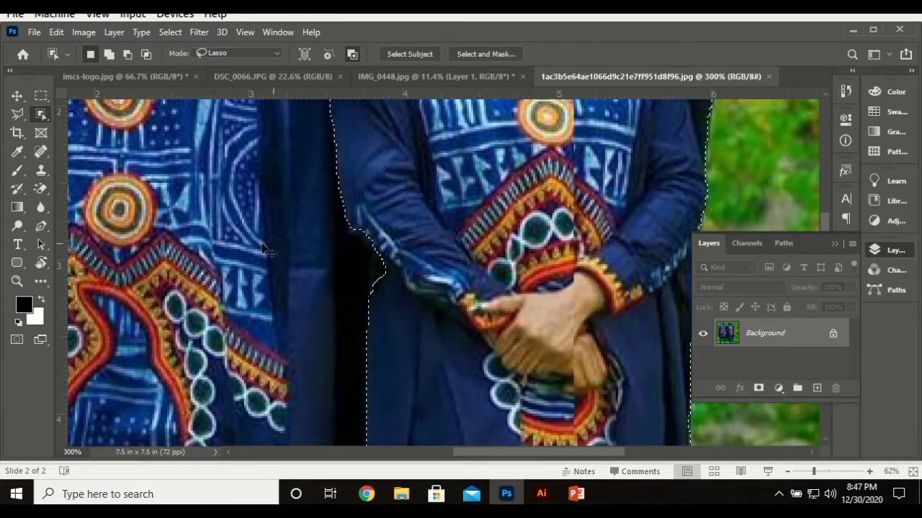
pyautogui.hscroll(-1, 375, 173)
pyautogui.scroll(2, 443, 117)
pyautogui.scroll(2, 429, 148)
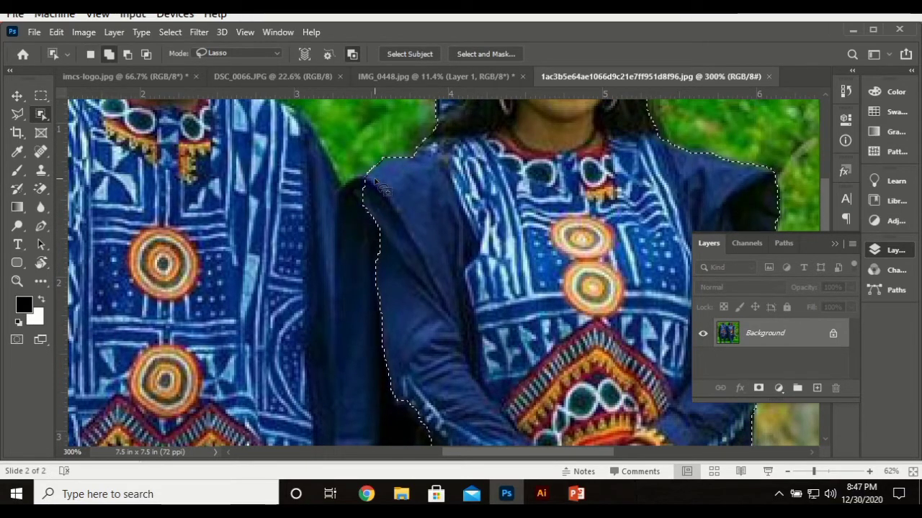
pyautogui.moveTo(338, 338)
pyautogui.mouseDown()
pyautogui.moveTo(381, 461)
pyautogui.moveTo(421, 412)
pyautogui.mouseUp()
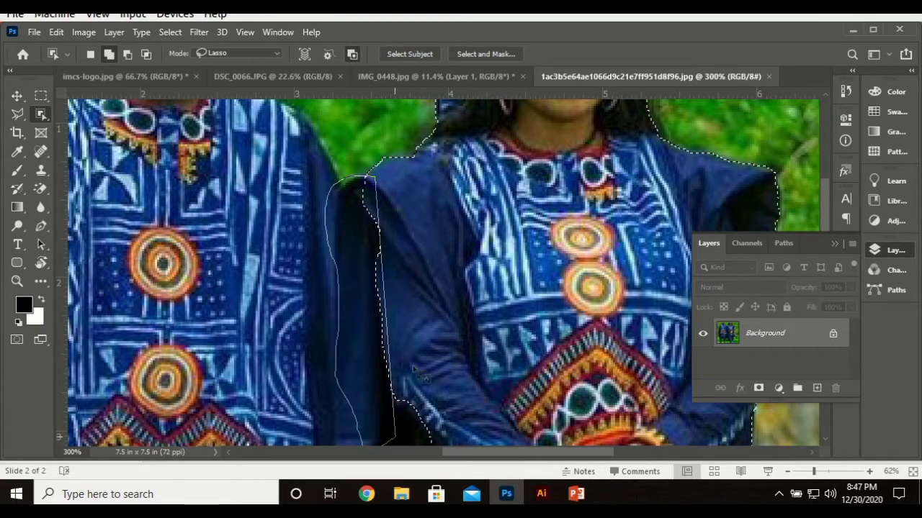
# - Add the dark area beside the woman's forearm to the selection and fill in the small gap by her elbow
pyautogui.scroll(-5, 374, 286)
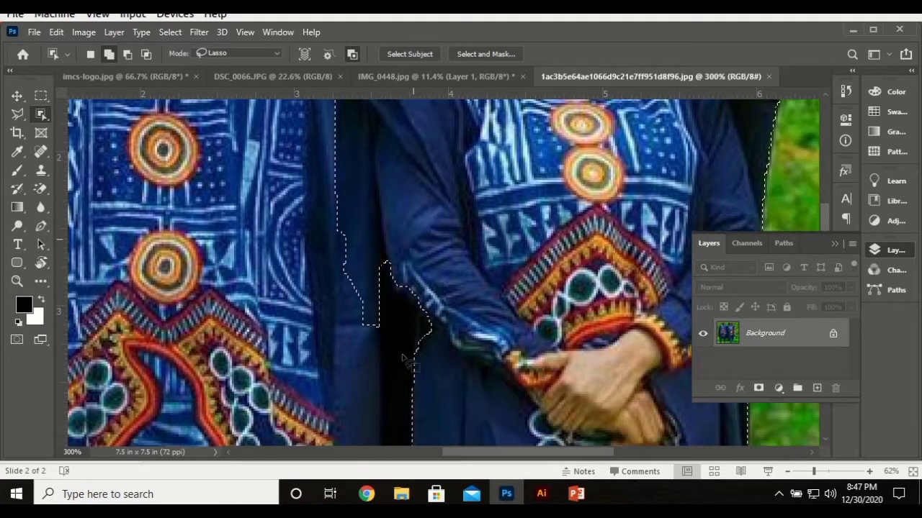
pyautogui.scroll(-3, 373, 287)
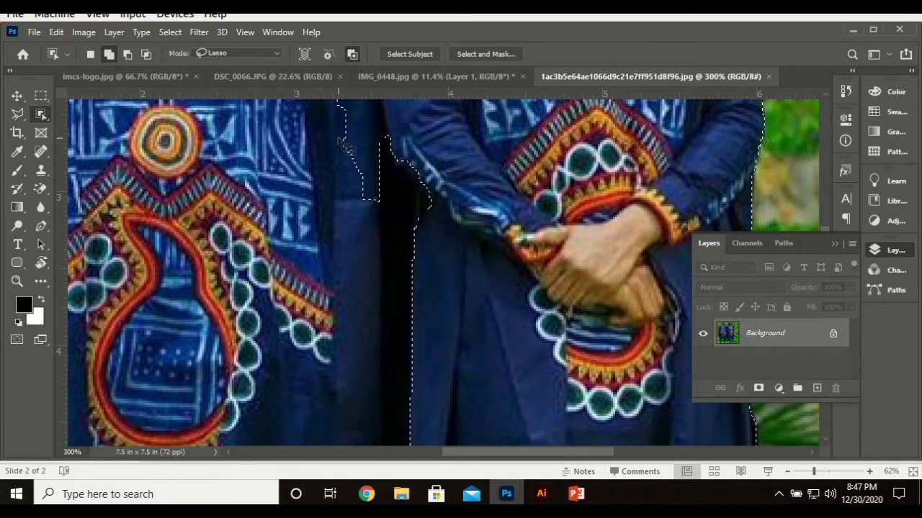
pyautogui.moveTo(373, 352)
pyautogui.mouseDown()
pyautogui.moveTo(427, 317)
pyautogui.moveTo(455, 226)
pyautogui.moveTo(444, 194)
pyautogui.moveTo(412, 201)
pyautogui.mouseUp()
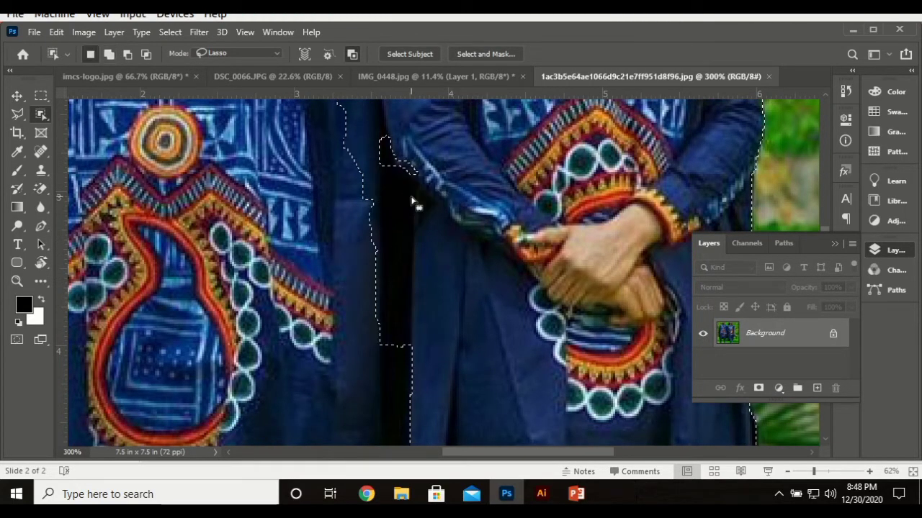
pyautogui.moveTo(434, 170); pyautogui.dragTo(385, 157)
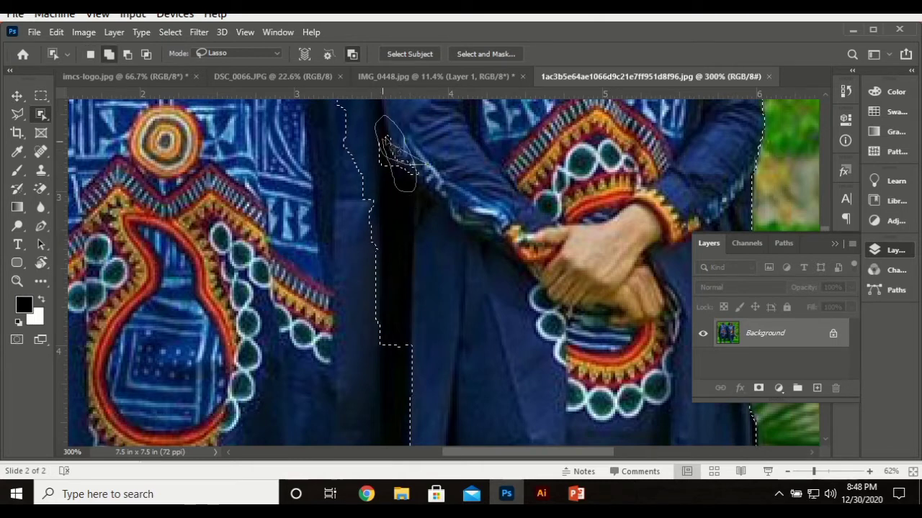
pyautogui.moveTo(386, 140); pyautogui.dragTo(380, 139)
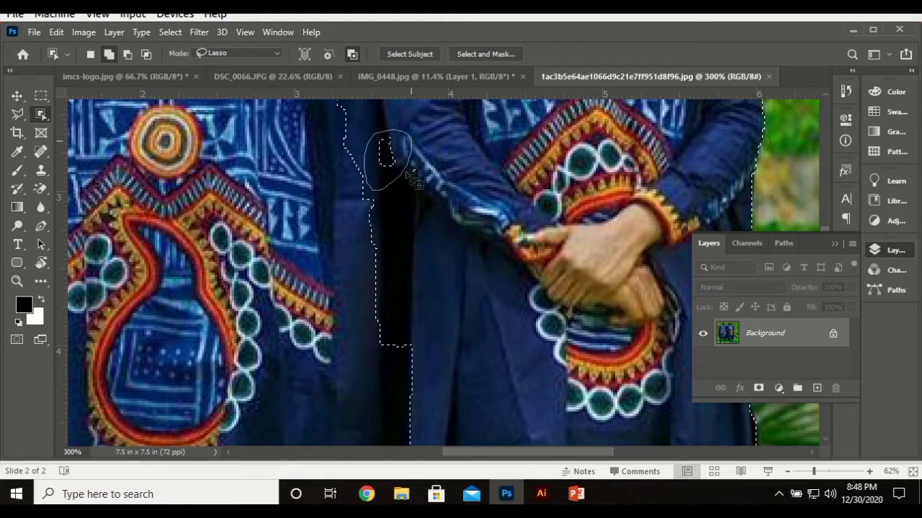
# - Add the uneven edge between the couple, from elbow to hip height, to the woman's selection with another freehand outline
pyautogui.scroll(-10, 371, 241)
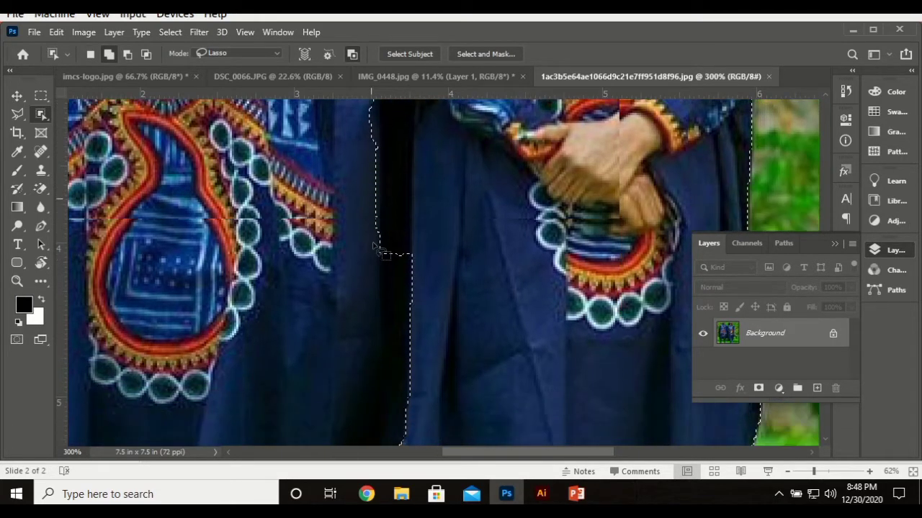
pyautogui.scroll(5, 389, 216)
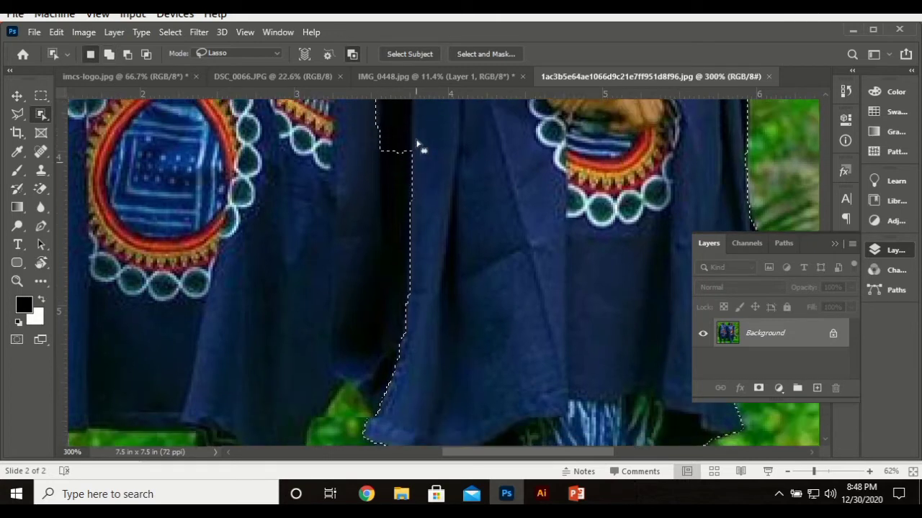
pyautogui.scroll(4, 393, 170)
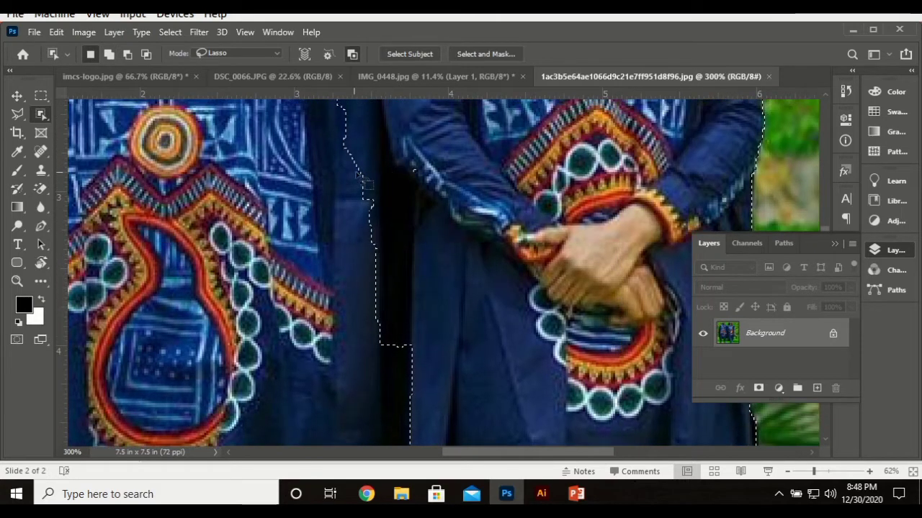
pyautogui.press('shift')
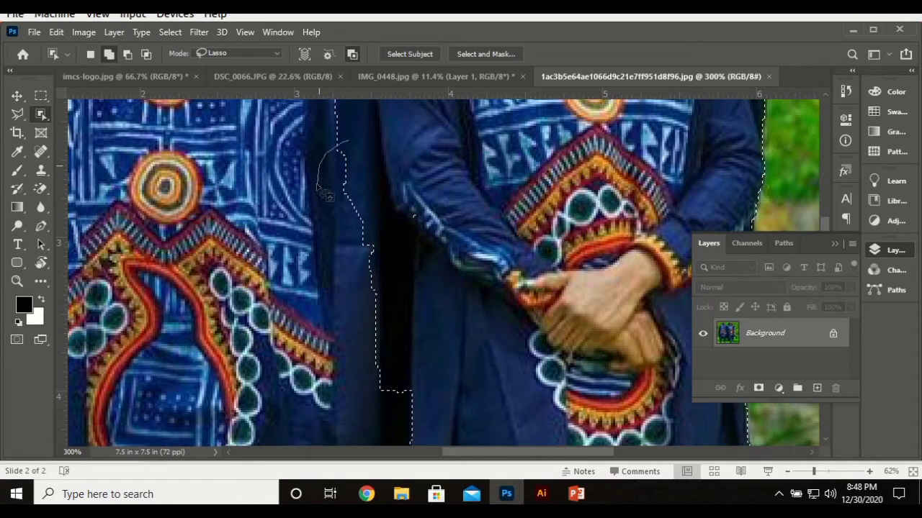
pyautogui.moveTo(350, 297)
pyautogui.mouseDown()
pyautogui.moveTo(343, 383)
pyautogui.moveTo(380, 399)
pyautogui.moveTo(408, 375)
pyautogui.moveTo(366, 153)
pyautogui.mouseUp()
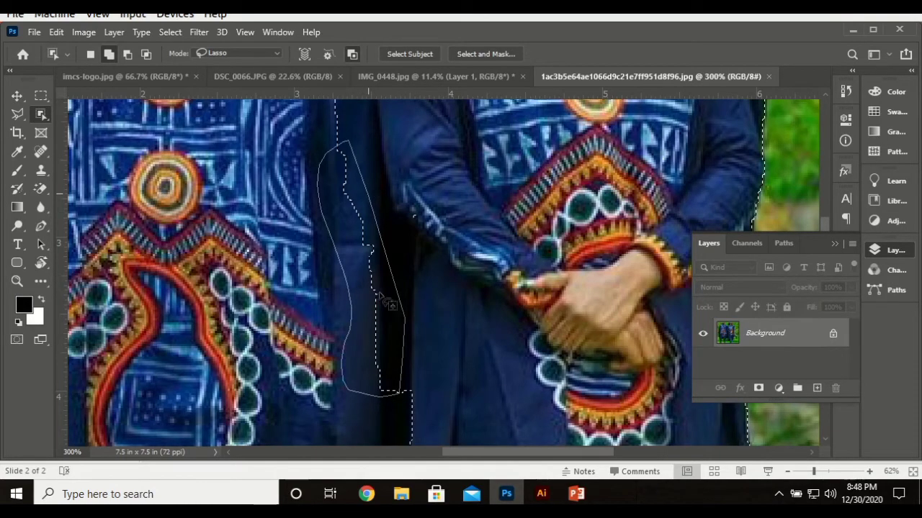
pyautogui.scroll(-5, 380, 296)
# - Add the lower part of the woman's gown on the man's side, down to the hem, to the selection
pyautogui.hotkey('ctrl', '0')
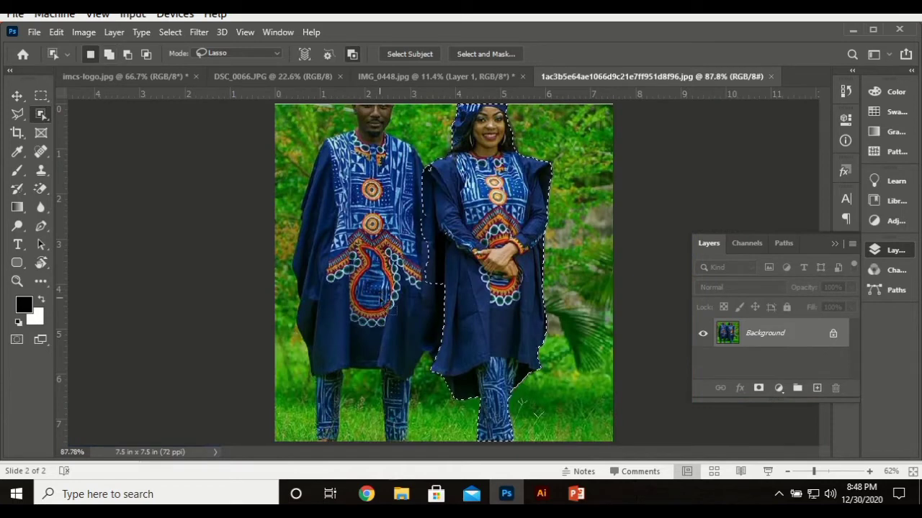
pyautogui.press('shift')
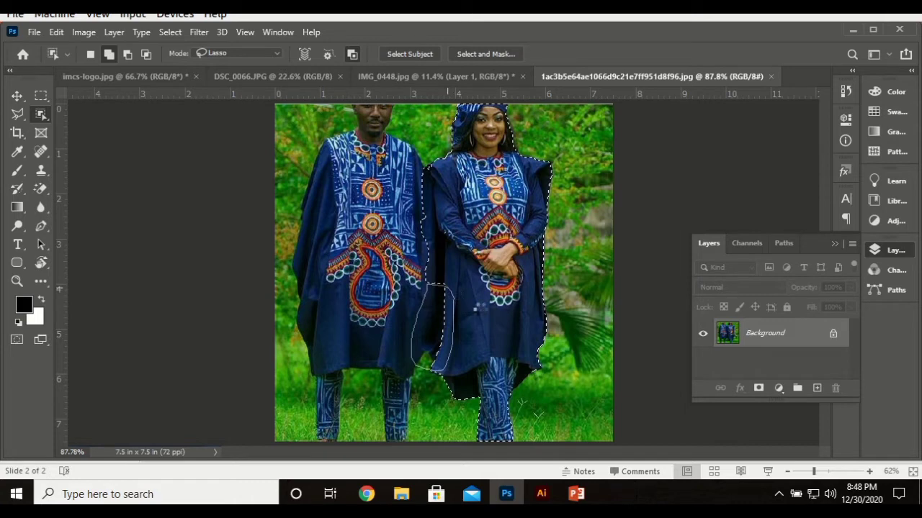
pyautogui.moveTo(433, 371); pyautogui.dragTo(440, 286)
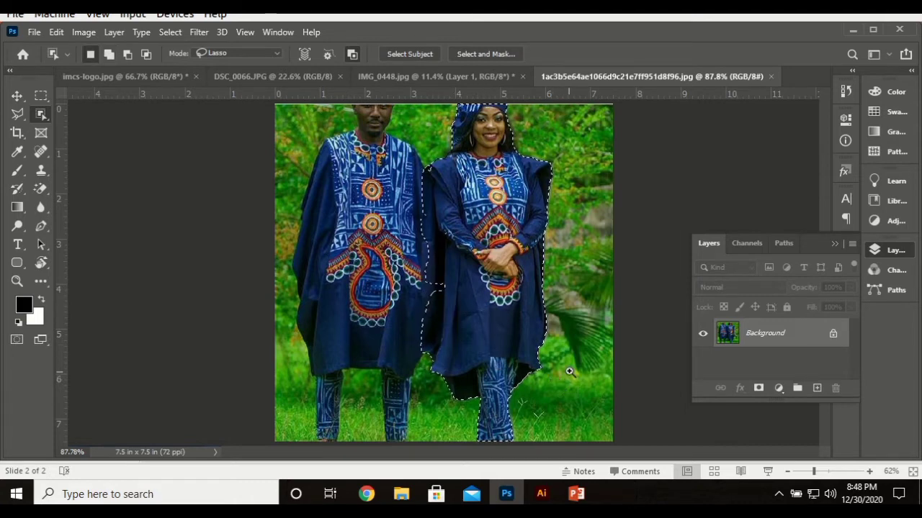
# - Check the selection edge along the woman's hem, switch to the Move tool, and clear the selection
pyautogui.scroll(5, 568, 371)
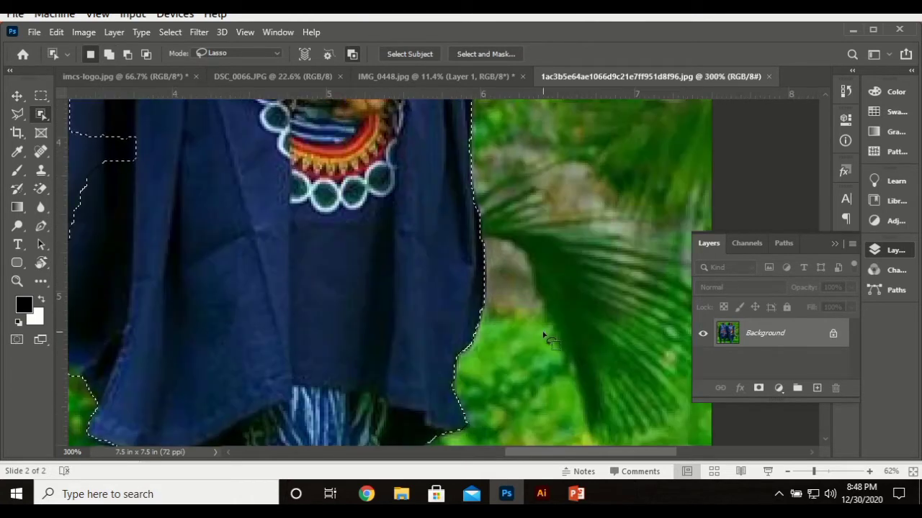
pyautogui.hotkey('ctrl', '0')
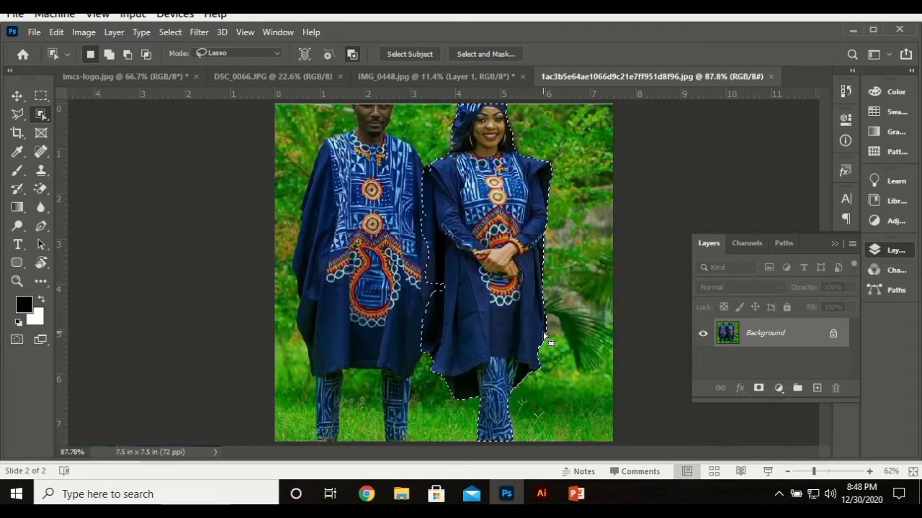
pyautogui.click(16, 96)
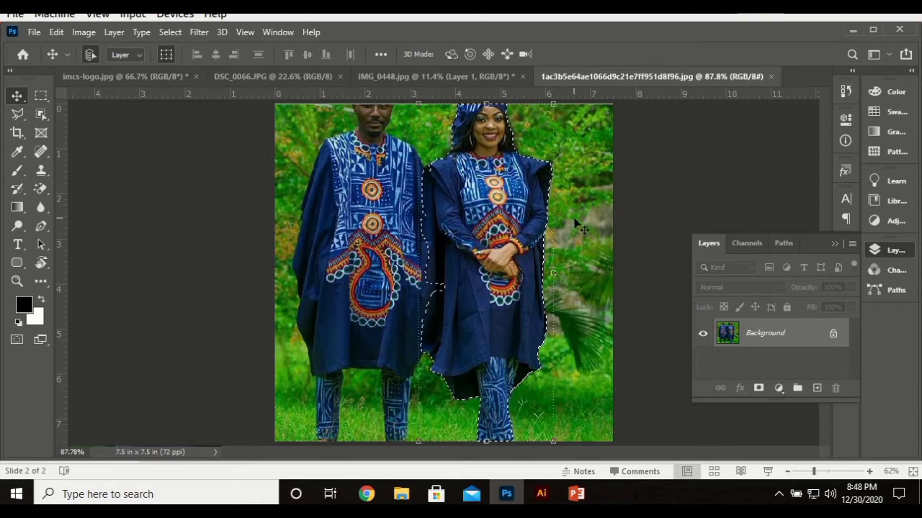
pyautogui.hotkey('ctrl', 'd')
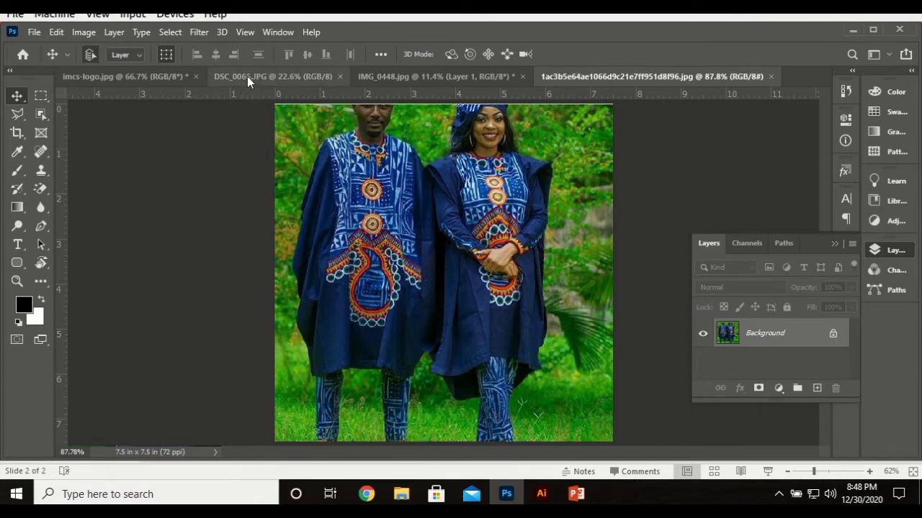
# - In DSC_0066.JPG, activate the Rectangular Marquee Tool and clear the selection around the man in the suit
pyautogui.click(247, 77)
pyautogui.click(43, 98)
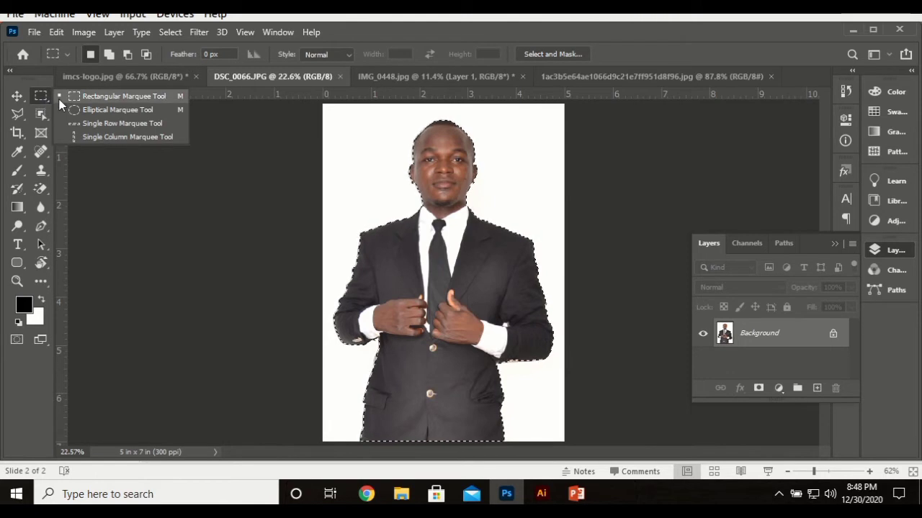
pyautogui.click(158, 95)
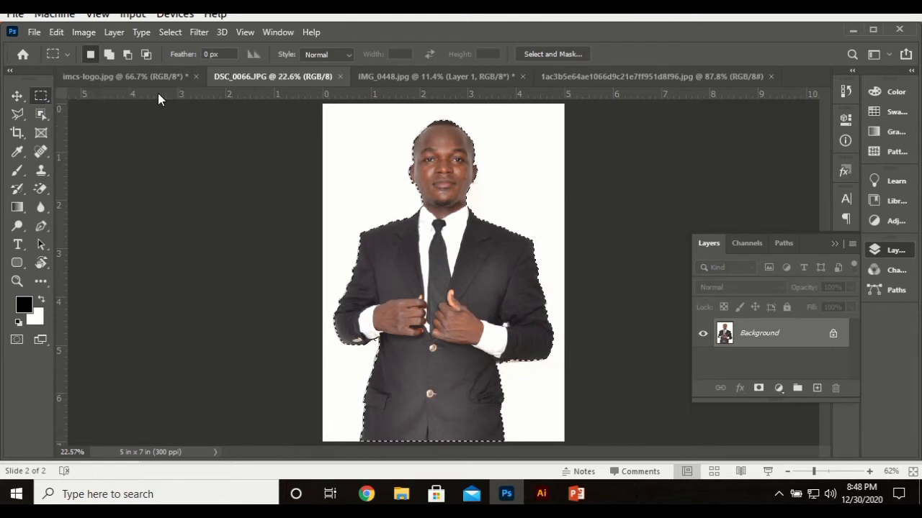
pyautogui.click(385, 74)
pyautogui.click(277, 79)
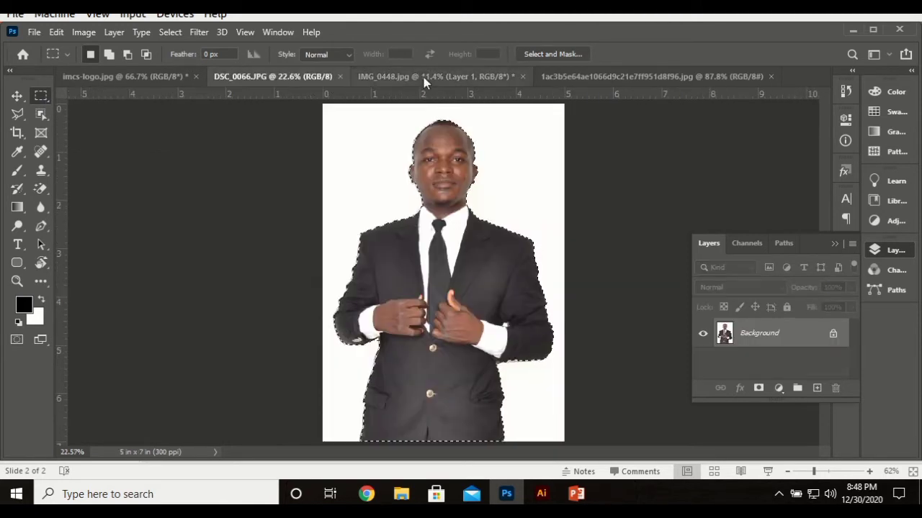
pyautogui.click(423, 78)
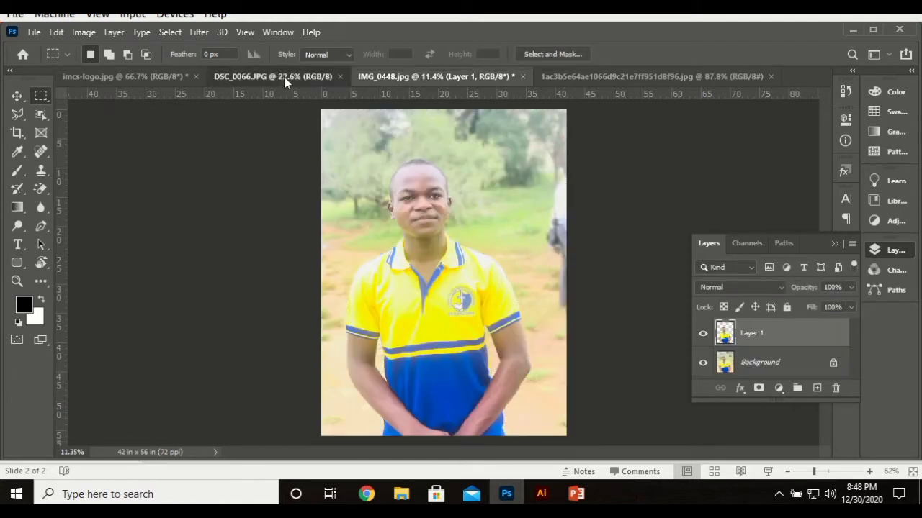
pyautogui.click(284, 78)
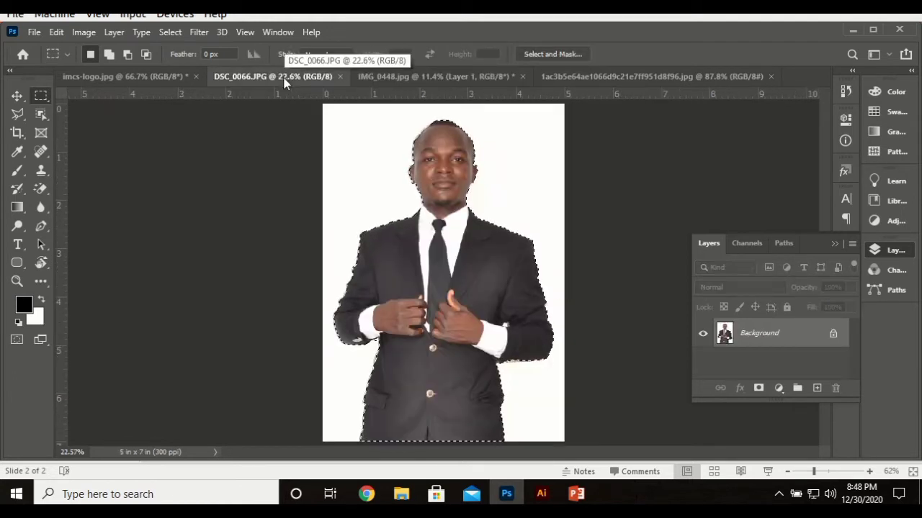
pyautogui.hotkey('ctrl', 'd')
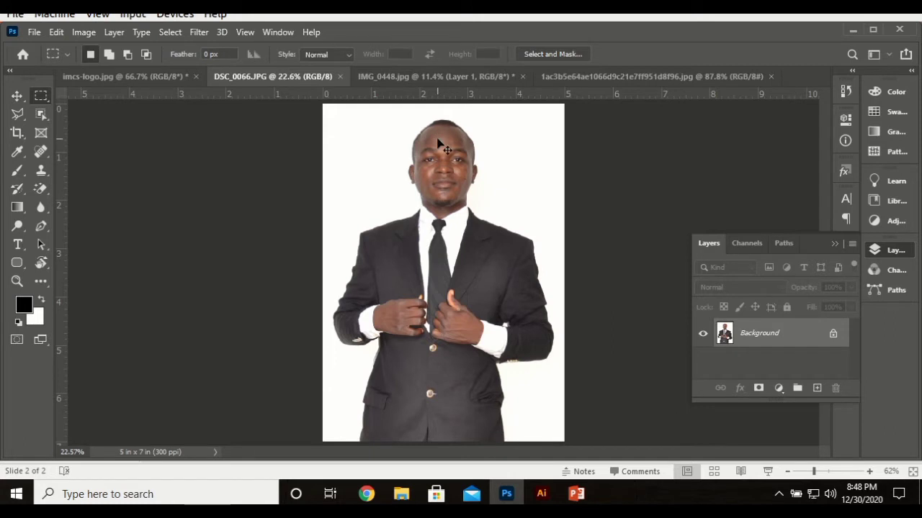
# - Start opening another image and look through the contents of the Resources folder
pyautogui.hotkey('ctrl', 'o')
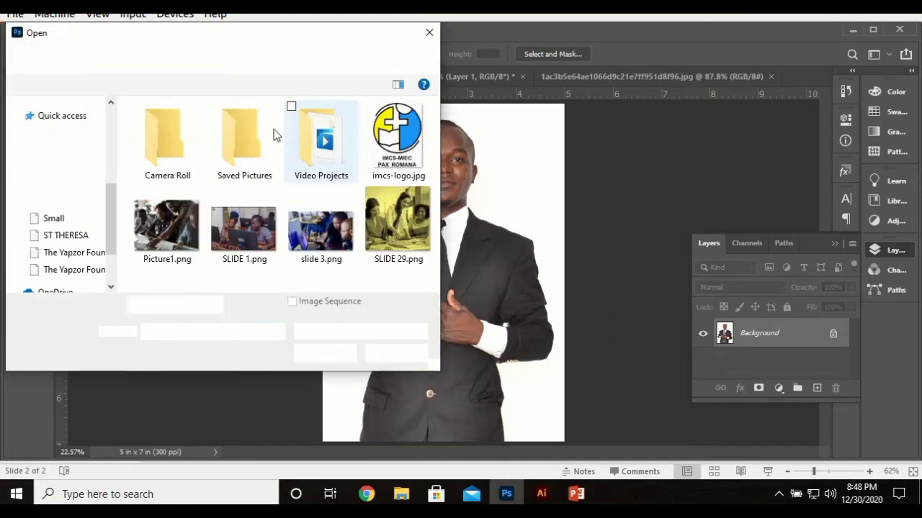
pyautogui.scroll(3, 60, 187)
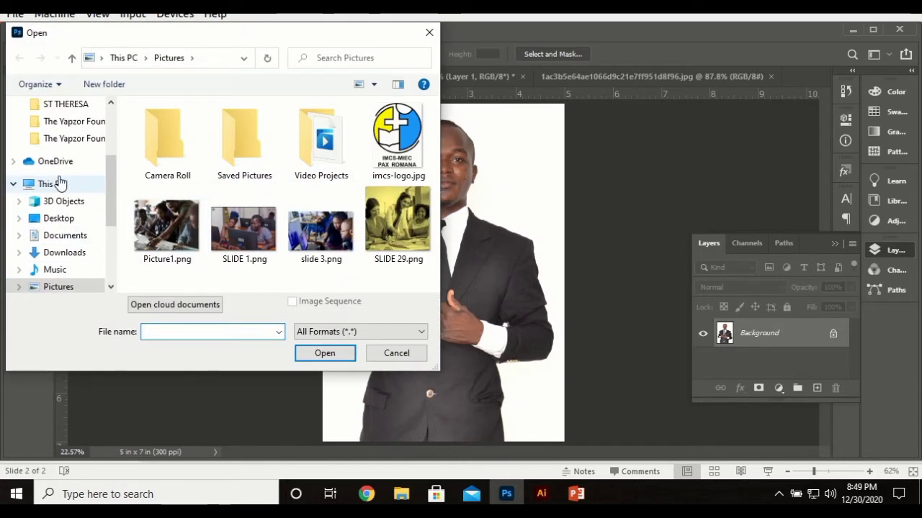
pyautogui.click(62, 156)
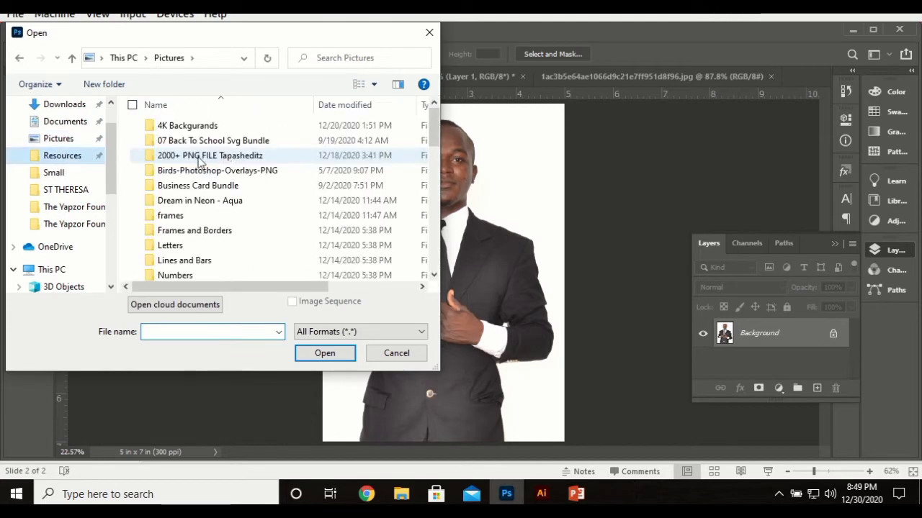
pyautogui.scroll(-2, 274, 198)
pyautogui.scroll(-6, 277, 200)
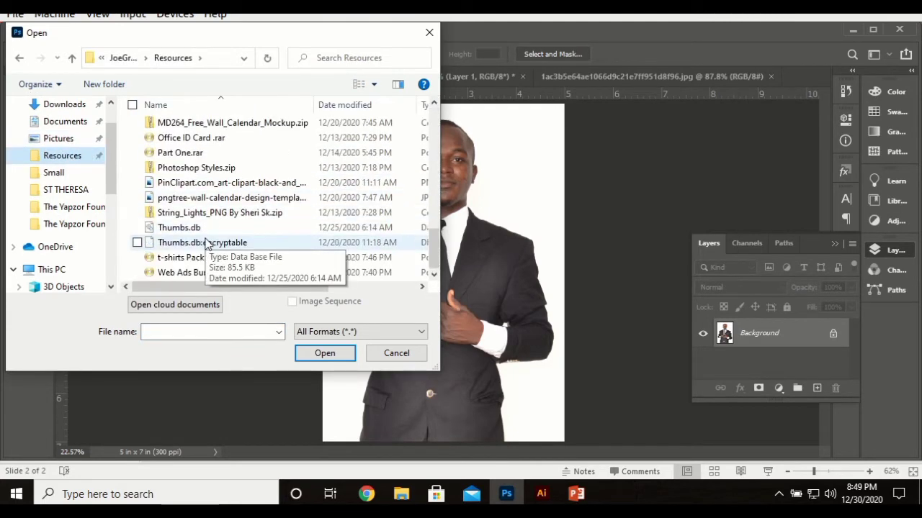
pyautogui.scroll(8, 208, 258)
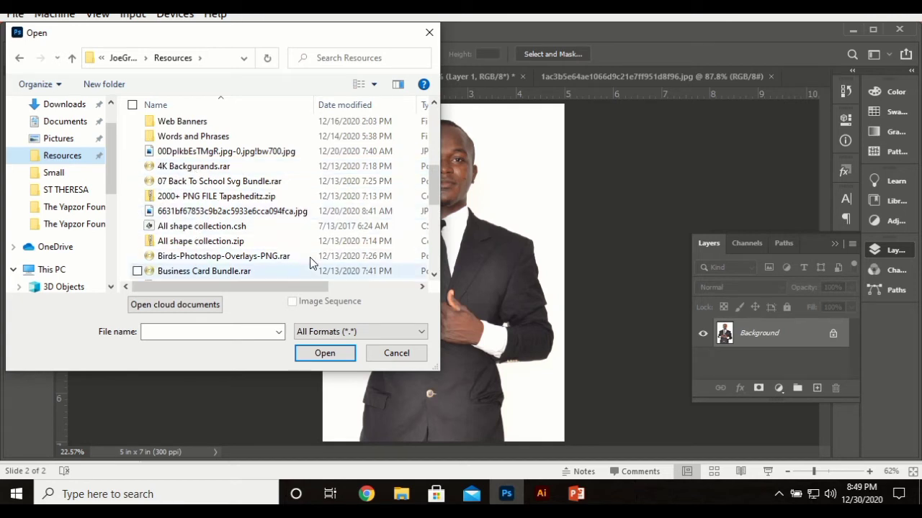
# - Show the folder's files as large icons, open Calendar-2021-PNG-Image.png, and enlarge its view
pyautogui.click(374, 84)
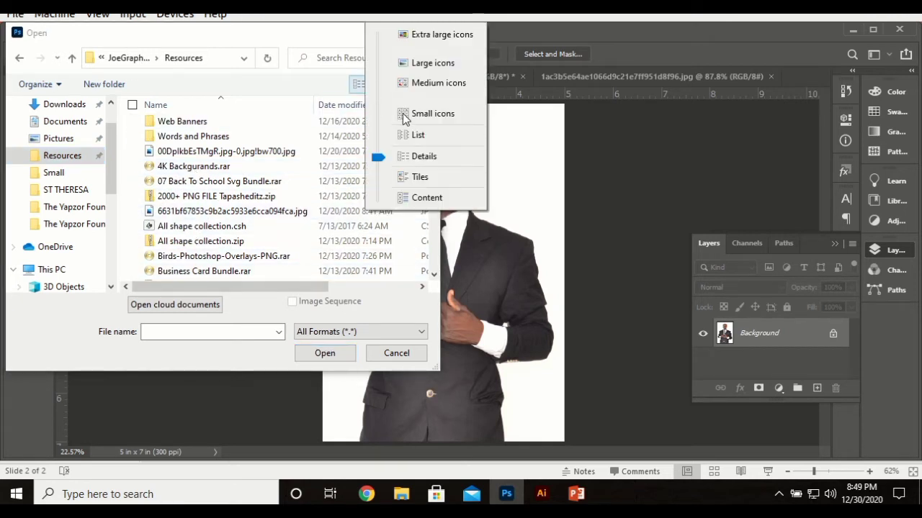
pyautogui.click(424, 64)
pyautogui.scroll(-15, 273, 189)
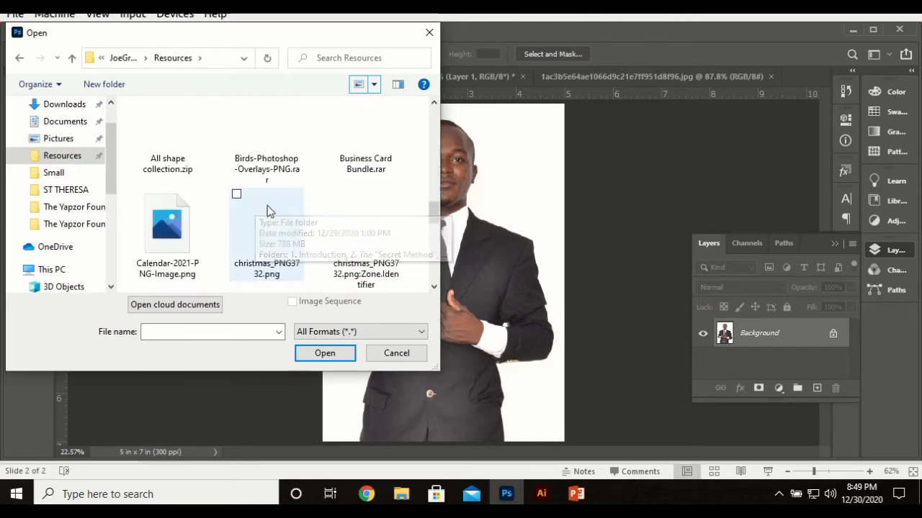
pyautogui.scroll(6, 304, 228)
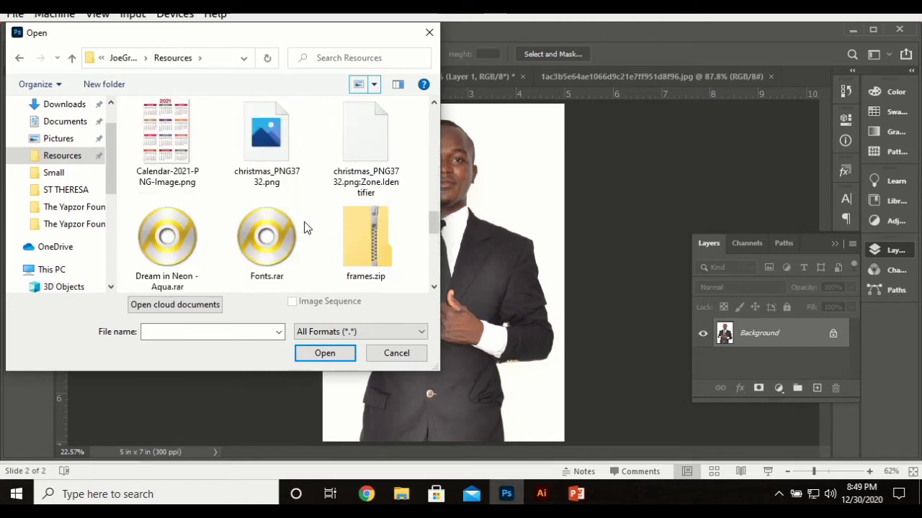
pyautogui.click(190, 234)
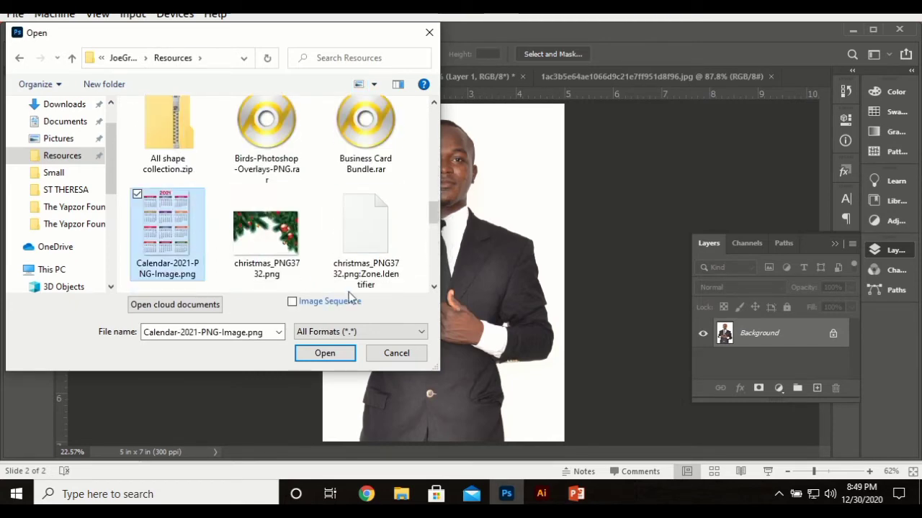
pyautogui.click(326, 352)
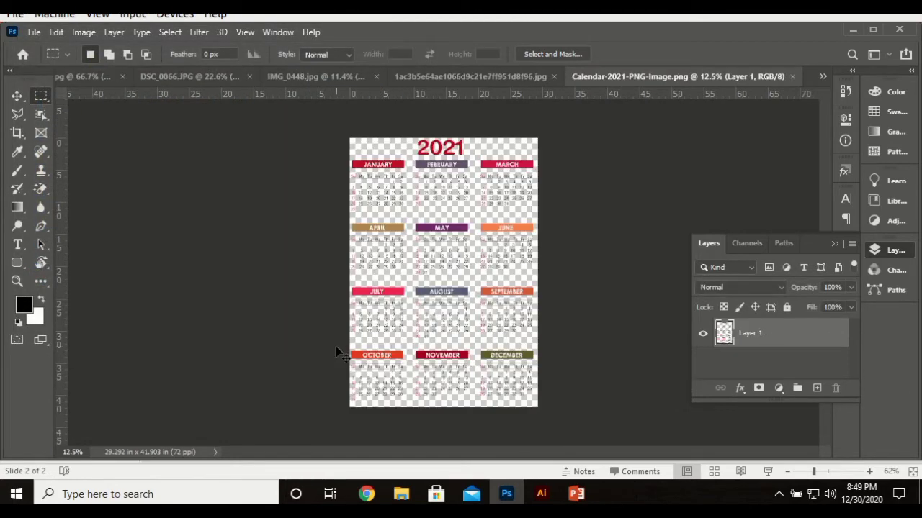
pyautogui.keyDown('ctrl'); pyautogui.click(407, 305); pyautogui.keyUp('ctrl')
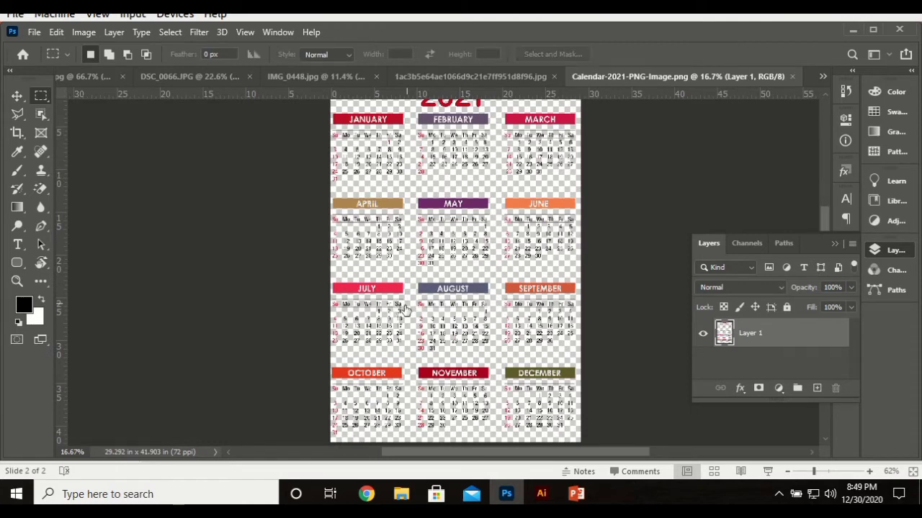
# - Create a 5 x 5 in, 300 ppi CMYK document with a white background and clear all its guides
pyautogui.hotkey('ctrl', 'n')
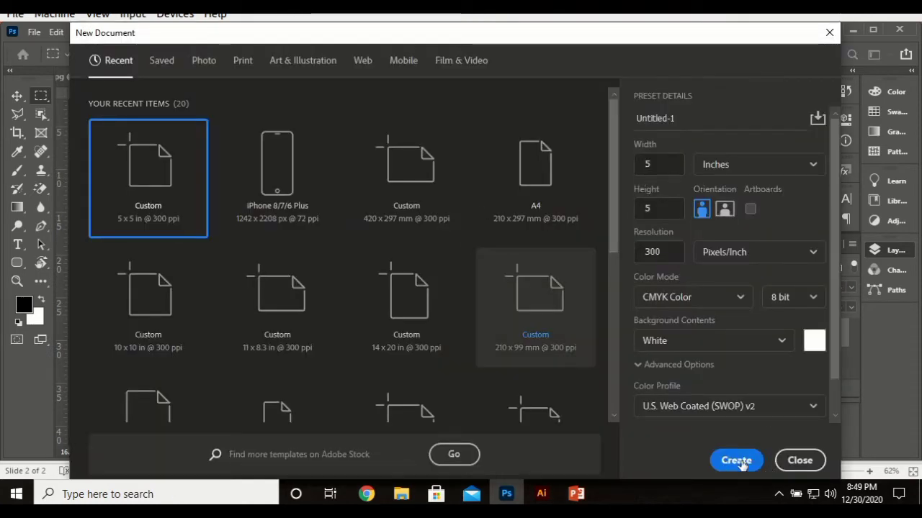
pyautogui.click(736, 460)
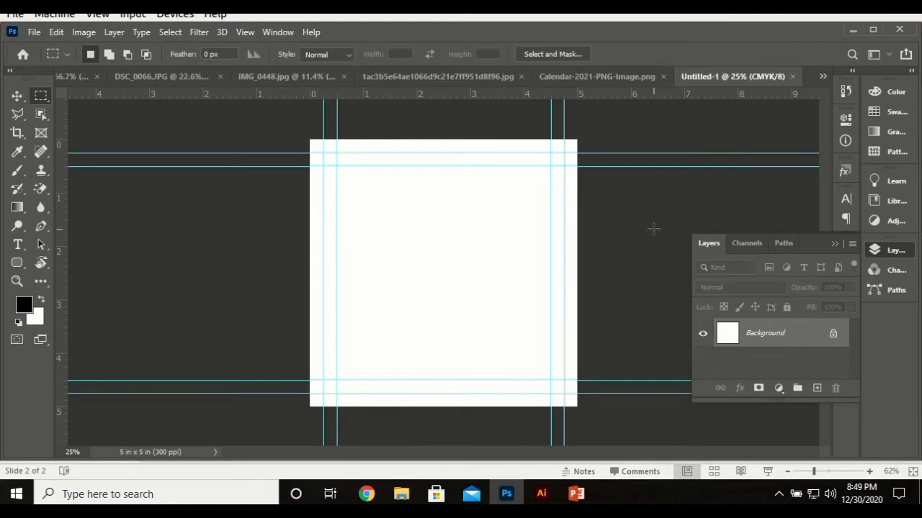
pyautogui.click(235, 35)
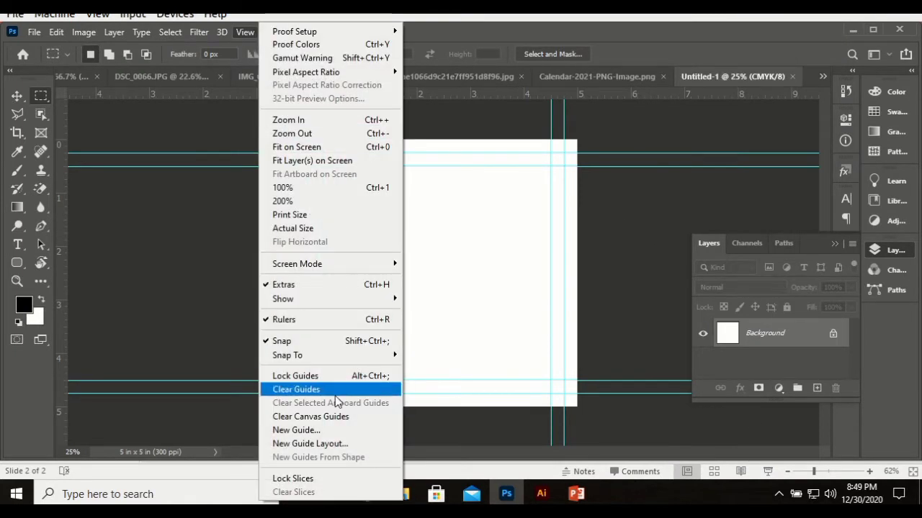
pyautogui.click(339, 388)
# - Return to the calendar image, enlarge the January block to 33.3%, and collapse the Layers panel to uncover the canvas
pyautogui.click(601, 81)
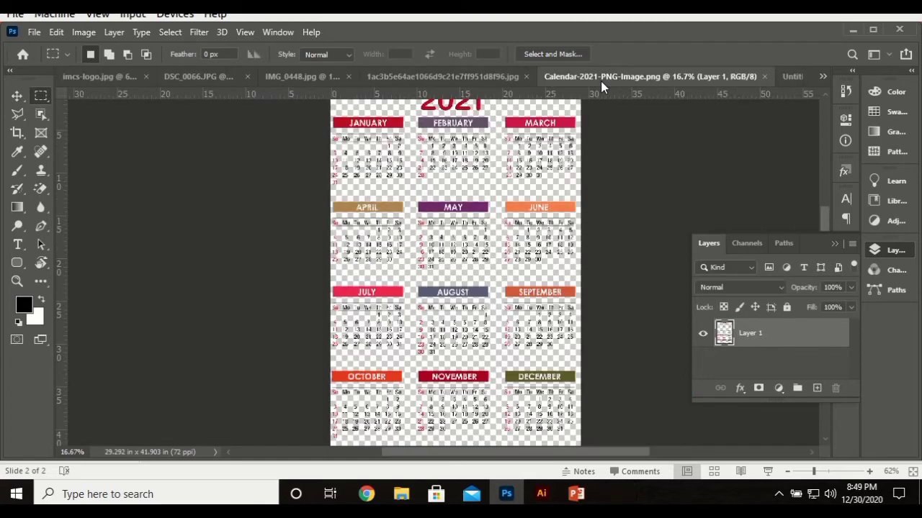
pyautogui.scroll(3, 479, 189)
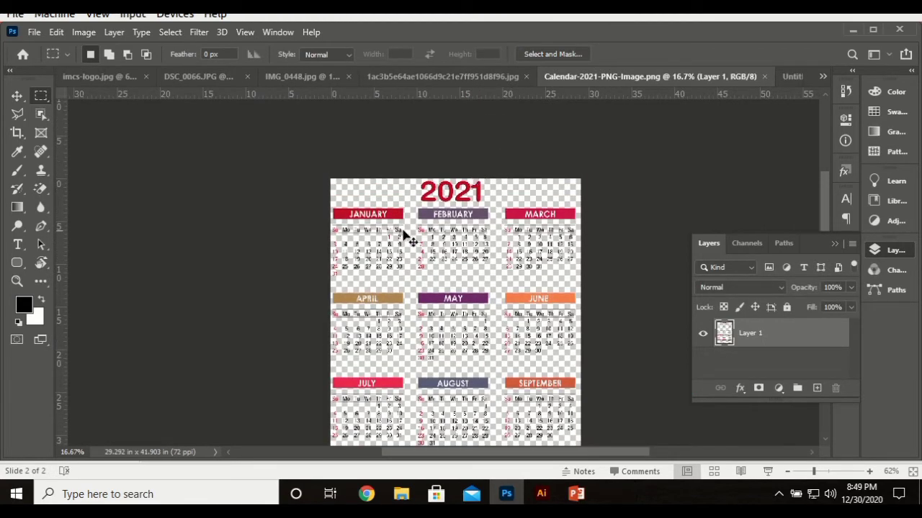
pyautogui.click(409, 216)
pyautogui.click(410, 215)
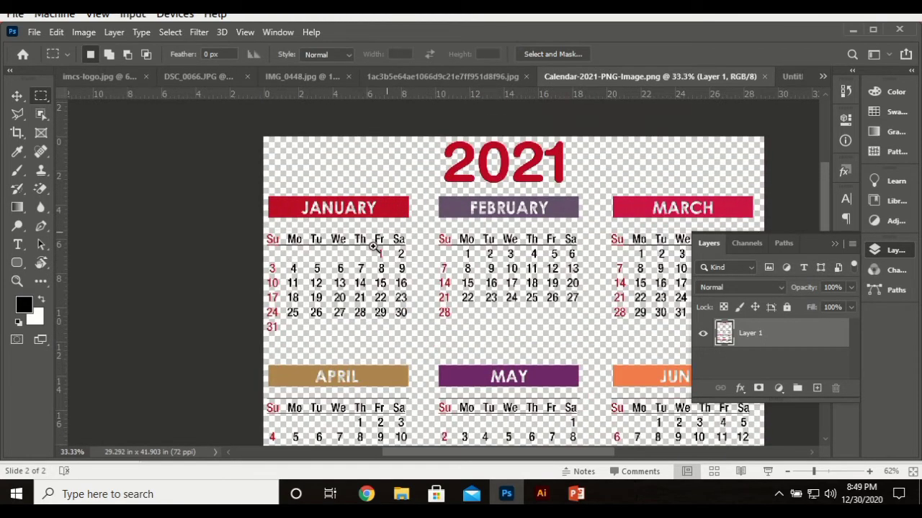
pyautogui.click(909, 257)
pyautogui.scroll(-3, 418, 216)
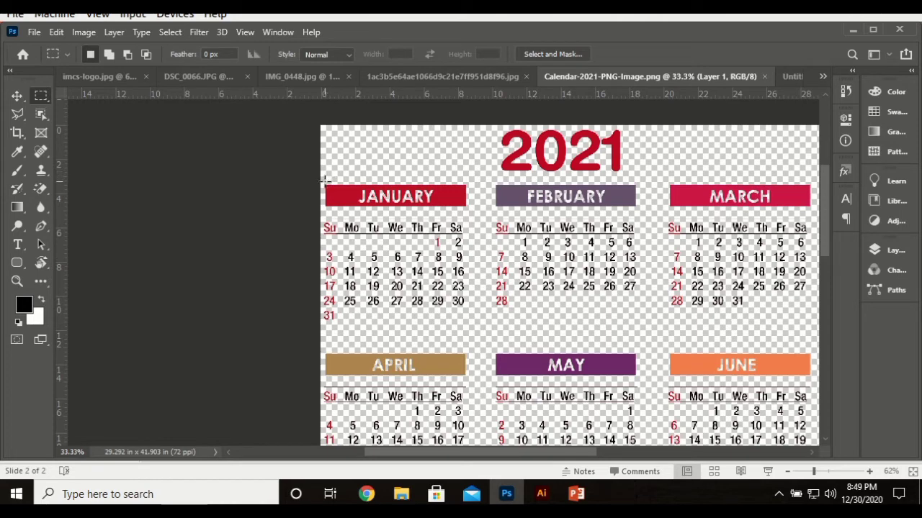
pyautogui.moveTo(322, 181); pyautogui.dragTo(486, 322)
pyautogui.press('super')
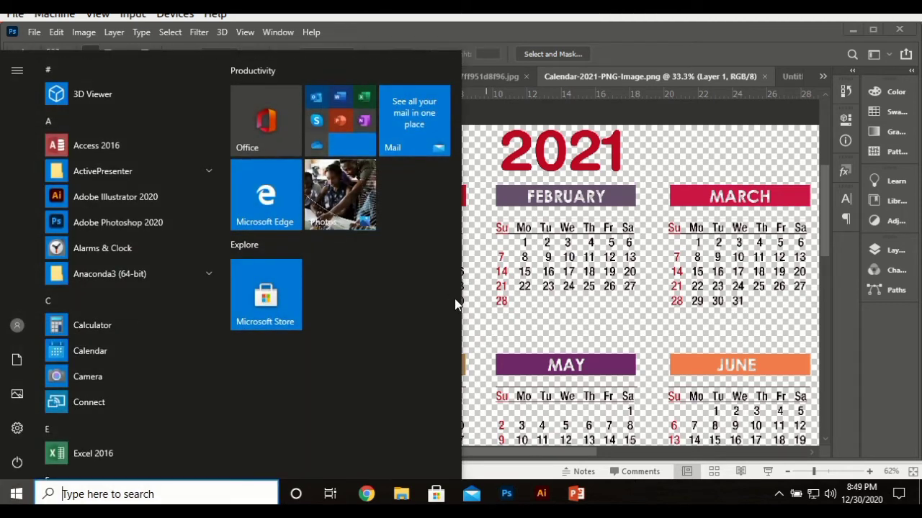
pyautogui.press('super')
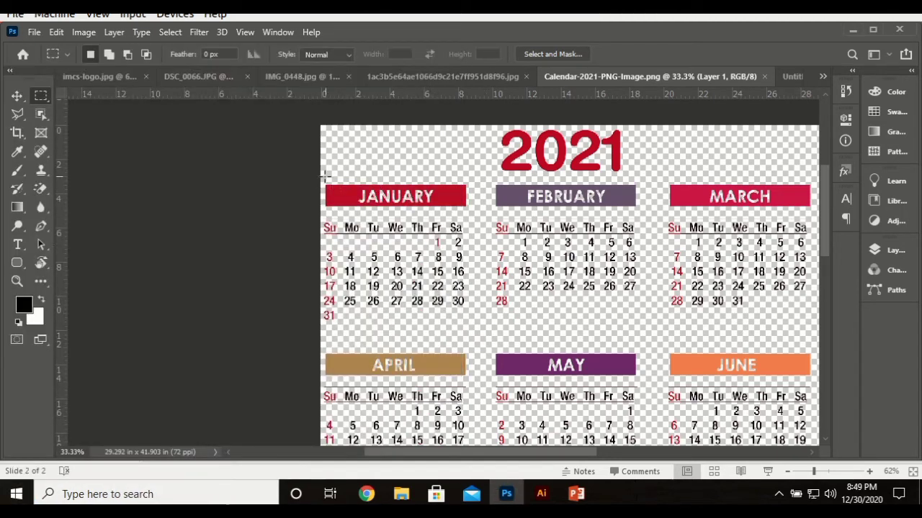
# - Select the January block with a rectangular marquee and copy it into the upper-left corner of the Untitled-1 canvas
pyautogui.moveTo(318, 184); pyautogui.dragTo(472, 325)
pyautogui.click(15, 98)
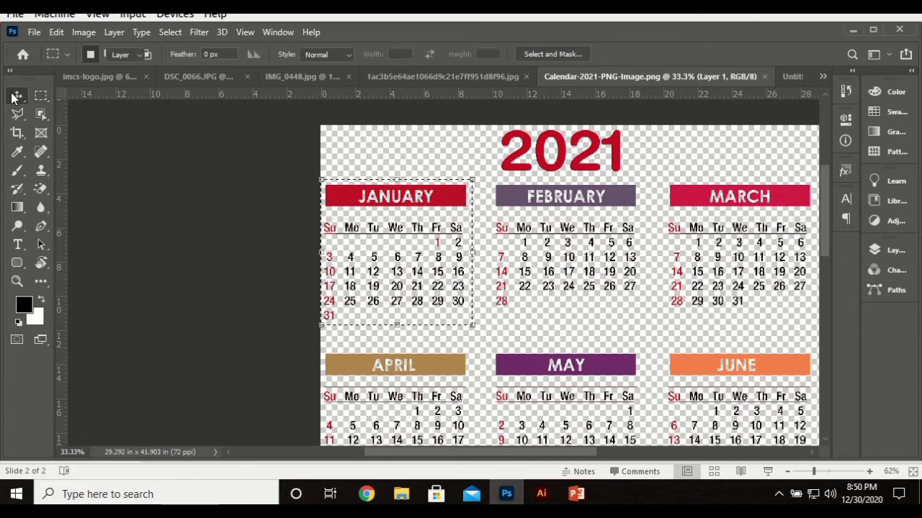
pyautogui.moveTo(414, 236); pyautogui.dragTo(430, 300)
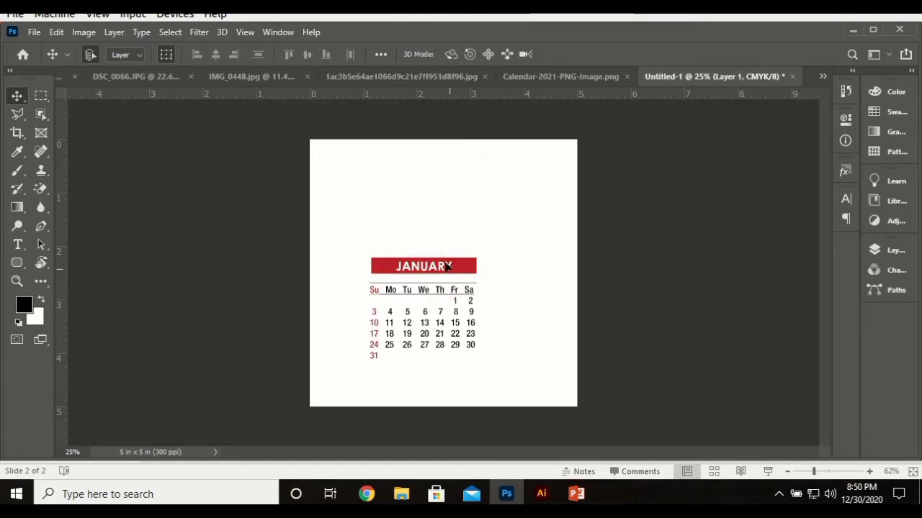
pyautogui.moveTo(454, 263); pyautogui.dragTo(407, 167)
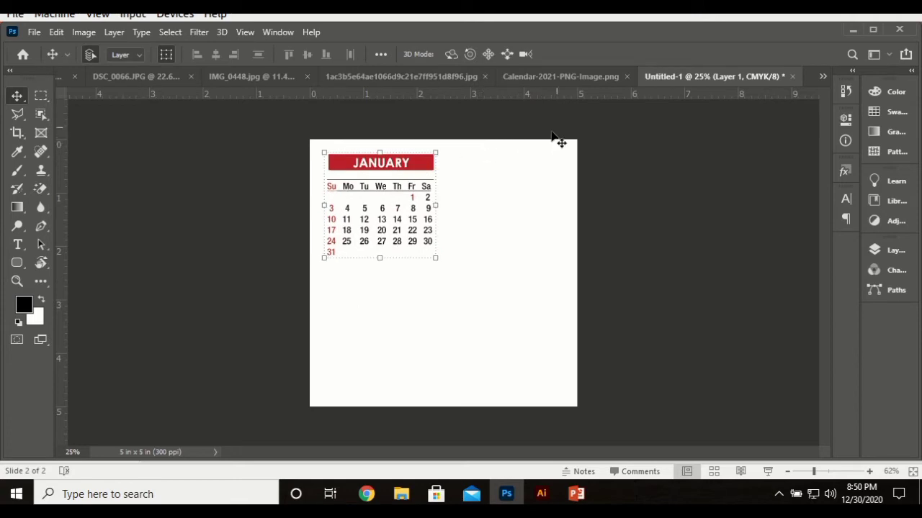
# - Shift the marquee outline from January onto the February block and copy that block into Untitled-1 beside January
pyautogui.click(582, 78)
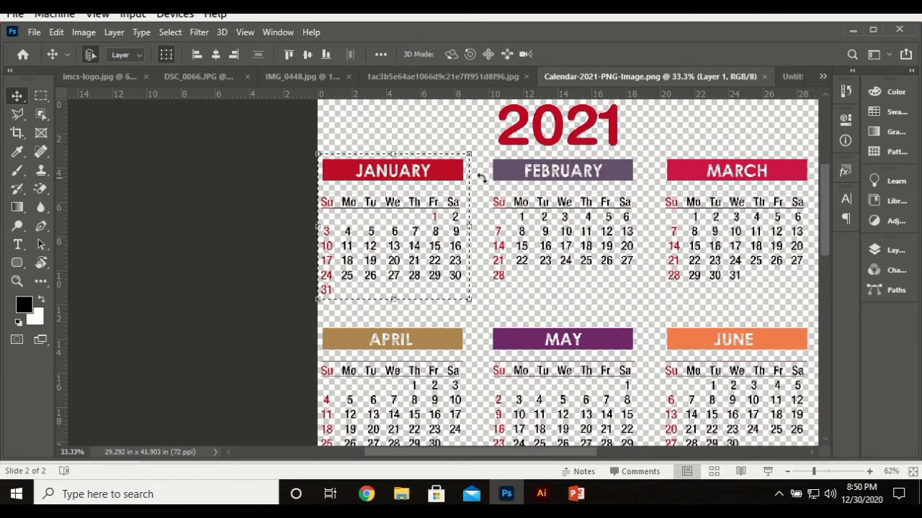
pyautogui.click(45, 98)
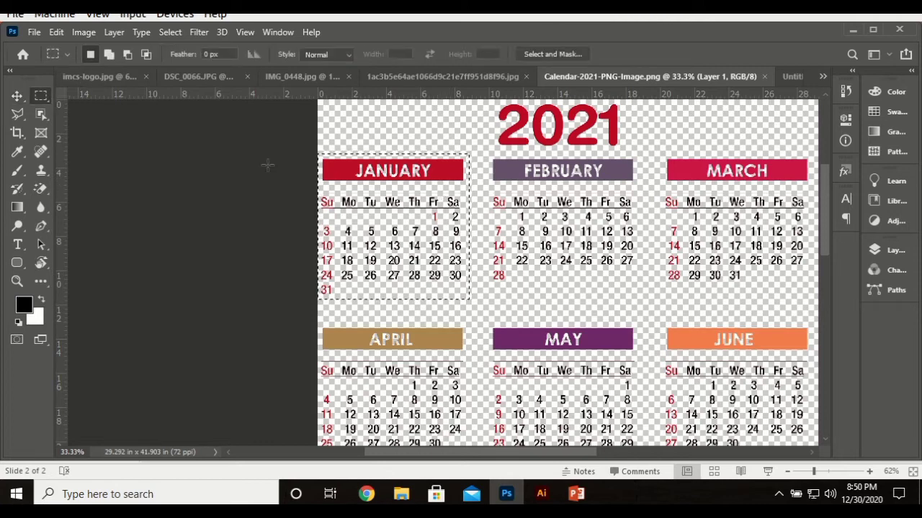
pyautogui.moveTo(422, 192); pyautogui.dragTo(585, 188)
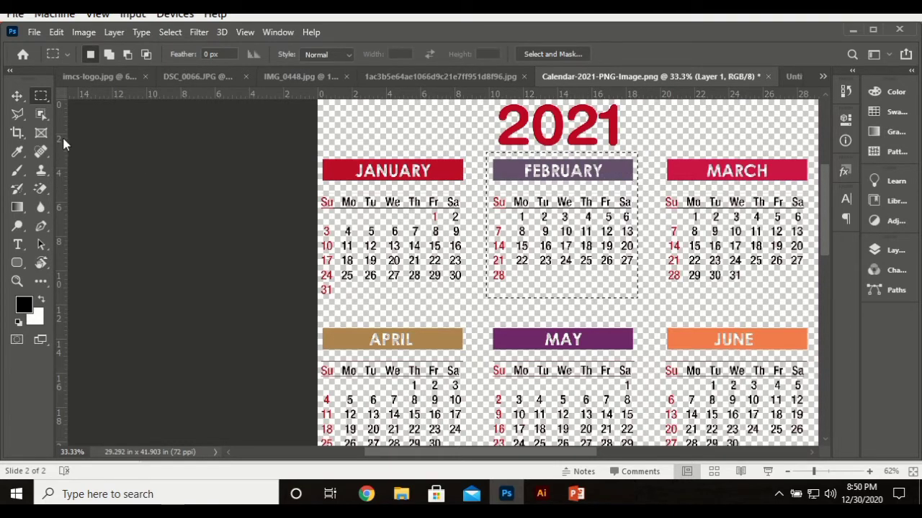
pyautogui.press('v')
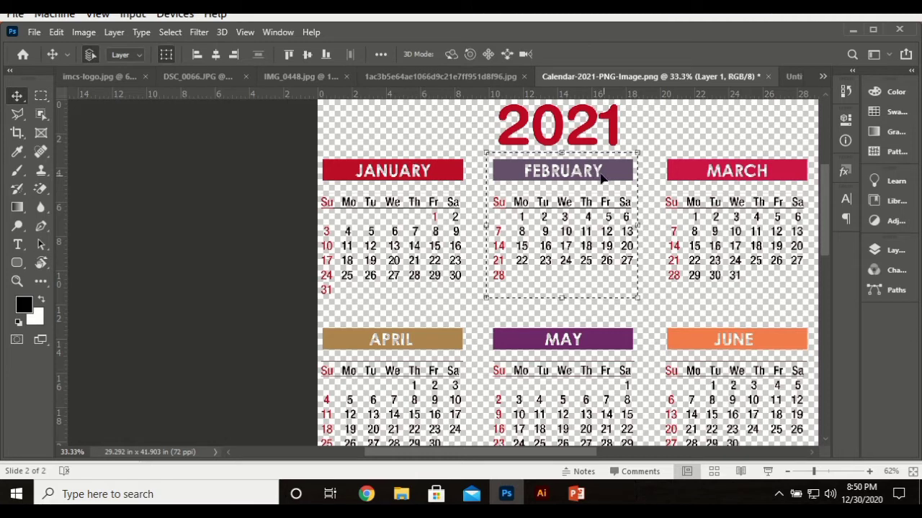
pyautogui.moveTo(533, 166); pyautogui.dragTo(683, 169)
pyautogui.moveTo(492, 189); pyautogui.dragTo(524, 161)
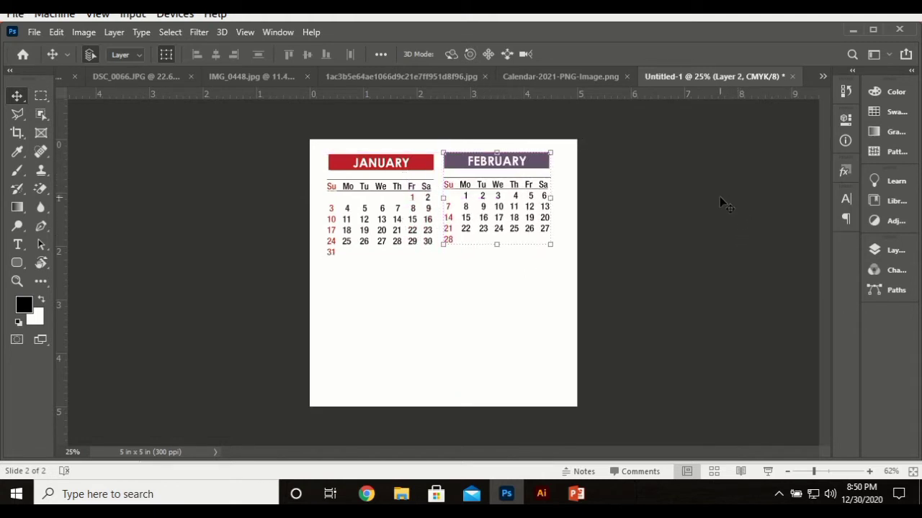
# - Return to the calendar image and clear the selection around the February block
pyautogui.click(552, 83)
pyautogui.scroll(-2, 591, 241)
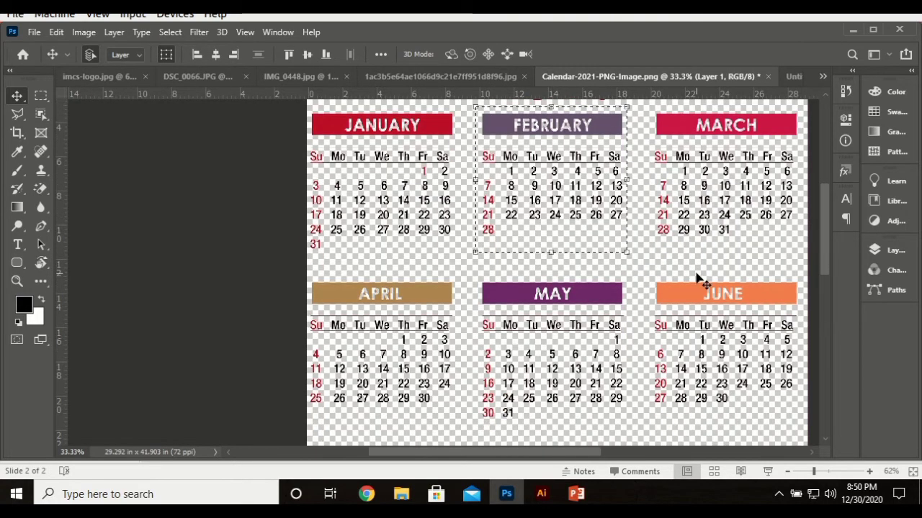
pyautogui.hscroll(2, 698, 275)
pyautogui.scroll(2, 695, 267)
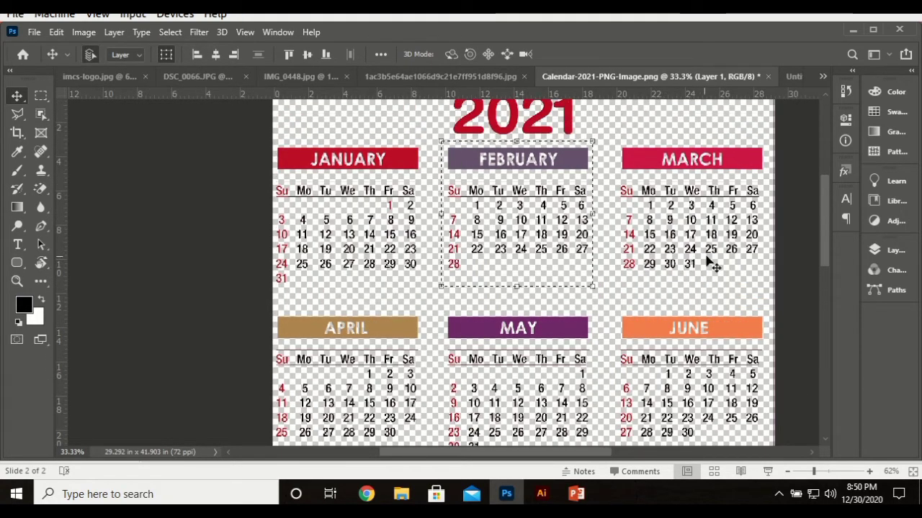
pyautogui.hscroll(2, 754, 260)
pyautogui.scroll(4, 706, 272)
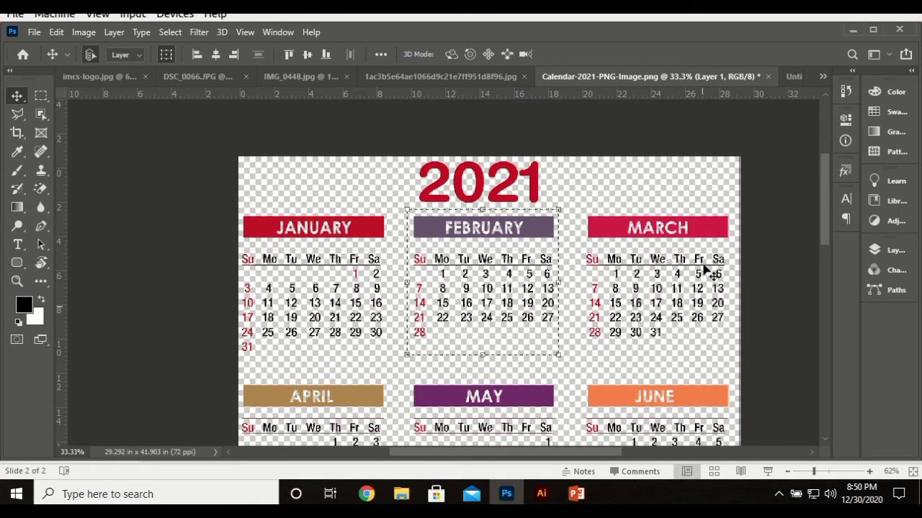
pyautogui.scroll(2, 705, 273)
pyautogui.hotkey('ctrl', 'd')
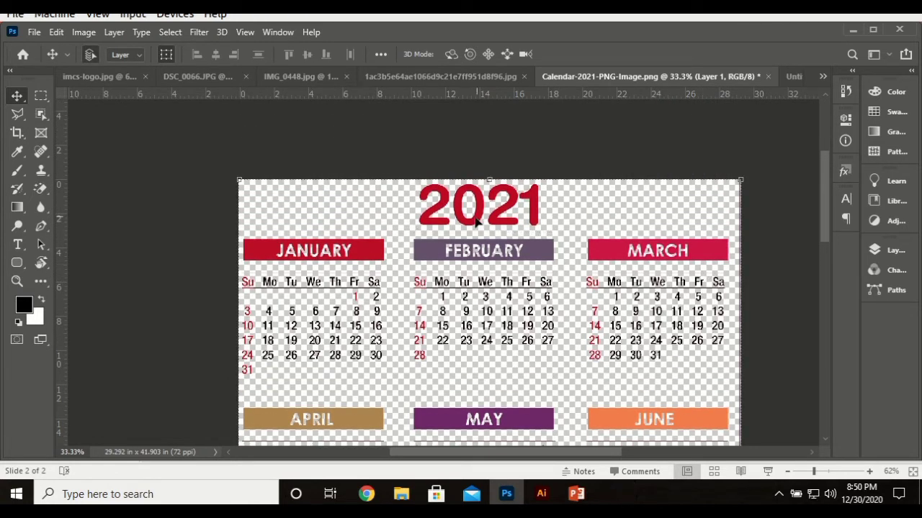
pyautogui.hscroll(2, 479, 264)
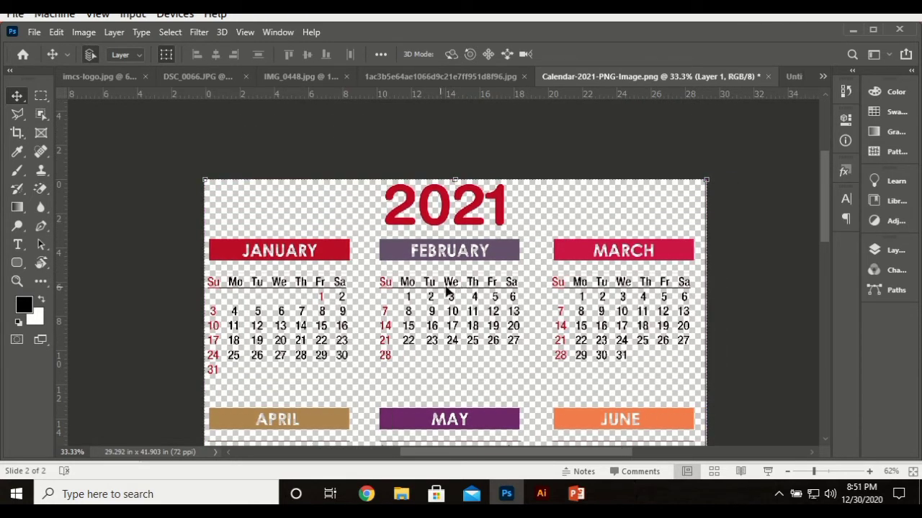
# - Outline the 2021 heading in the calendar image with an elliptical marquee
pyautogui.click(796, 78)
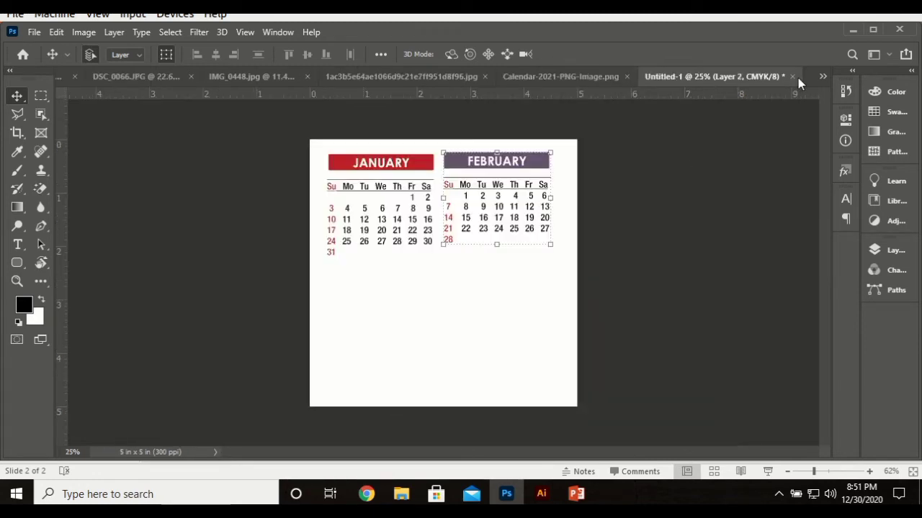
pyautogui.click(585, 79)
pyautogui.click(45, 95)
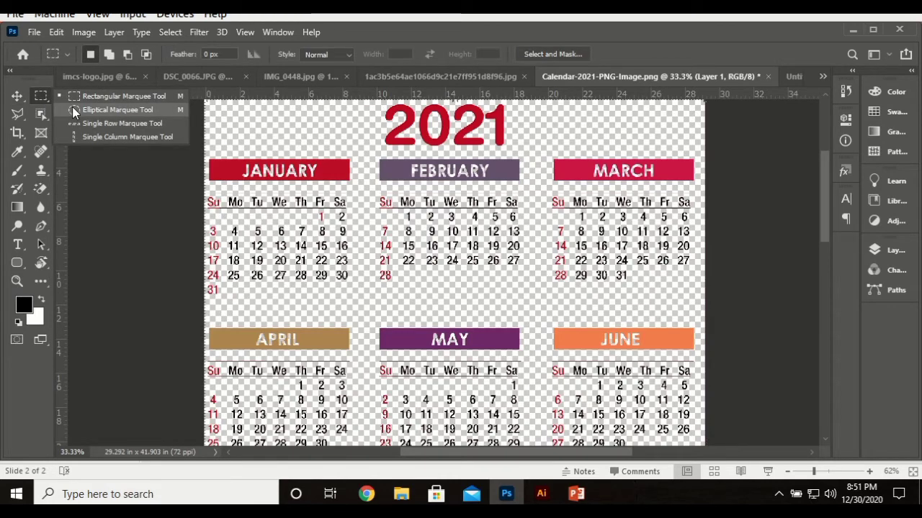
pyautogui.click(72, 106)
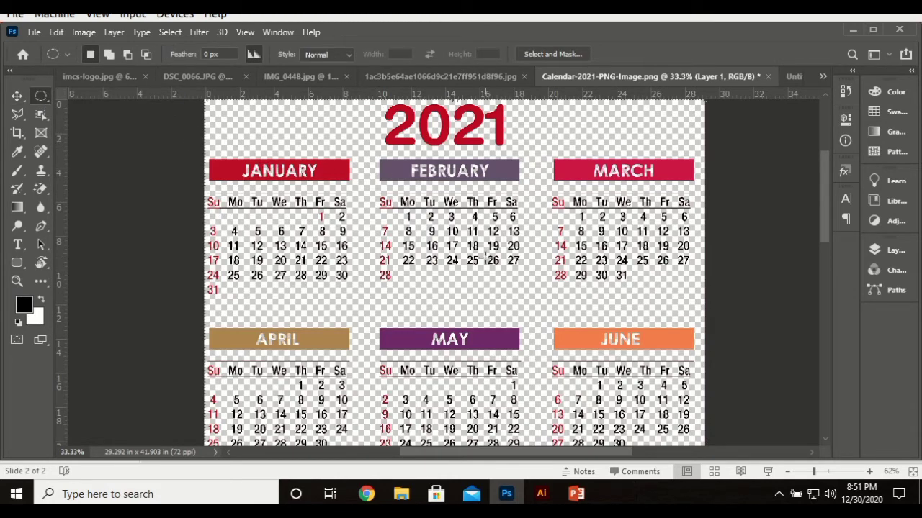
pyautogui.scroll(1, 480, 258)
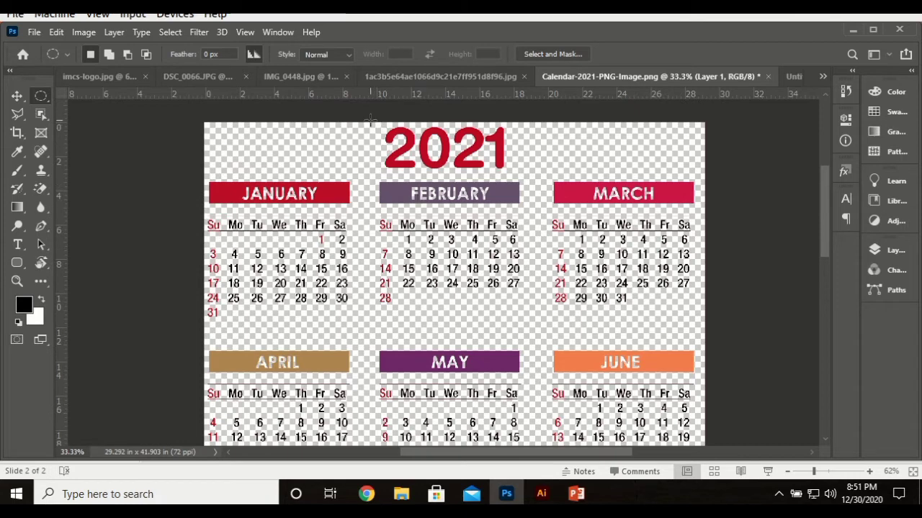
pyautogui.moveTo(370, 121); pyautogui.dragTo(530, 176)
# - Try to copy the selected 2021 heading into Untitled-1
pyautogui.click(17, 96)
pyautogui.moveTo(380, 133); pyautogui.dragTo(424, 306)
pyautogui.hotkey('ctrl', 'z')
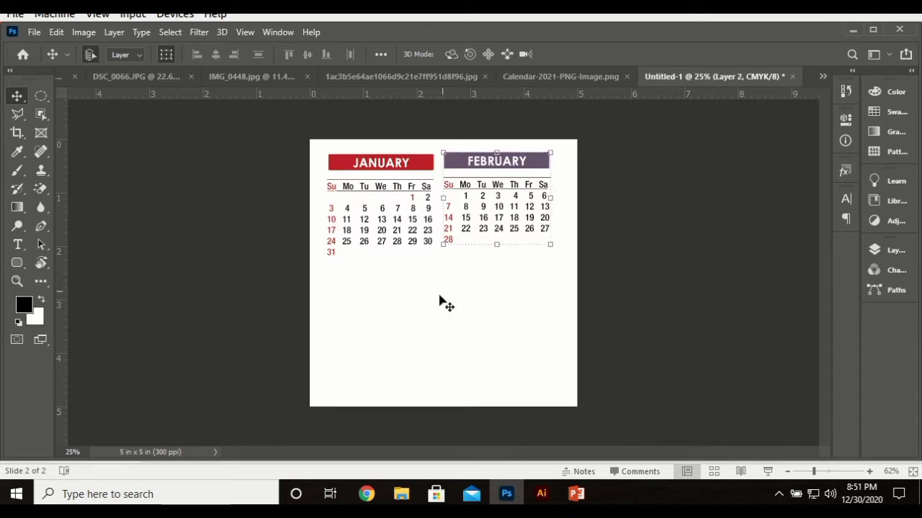
# - Draw an elliptical selection on the couple photo and shift its outline over the woman's head
pyautogui.click(415, 77)
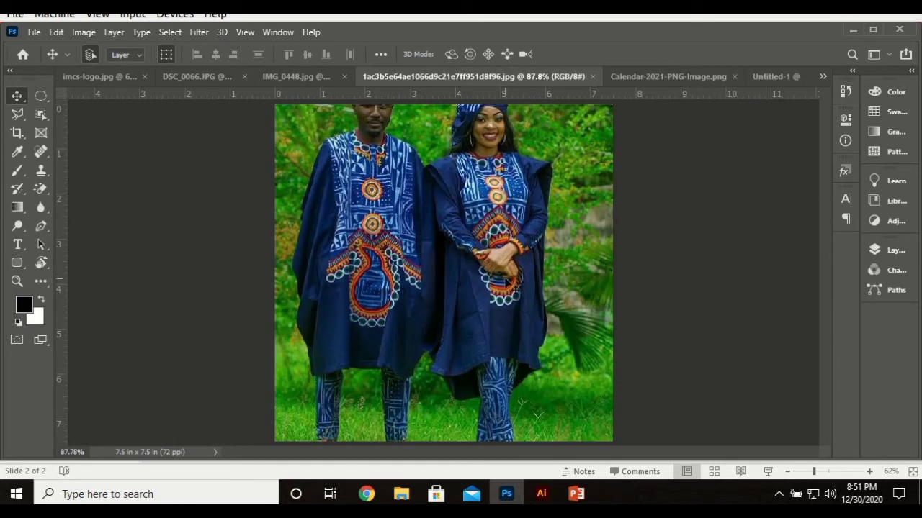
pyautogui.click(44, 96)
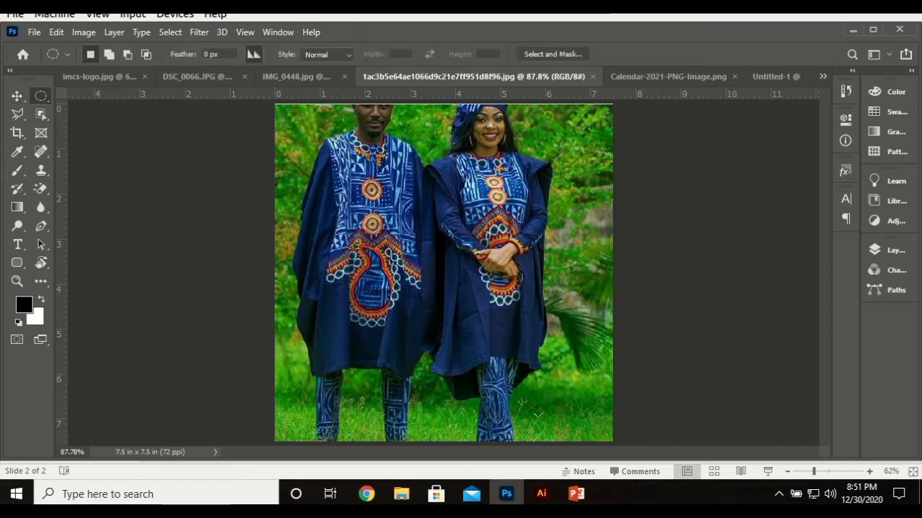
pyautogui.moveTo(447, 270); pyautogui.dragTo(579, 353)
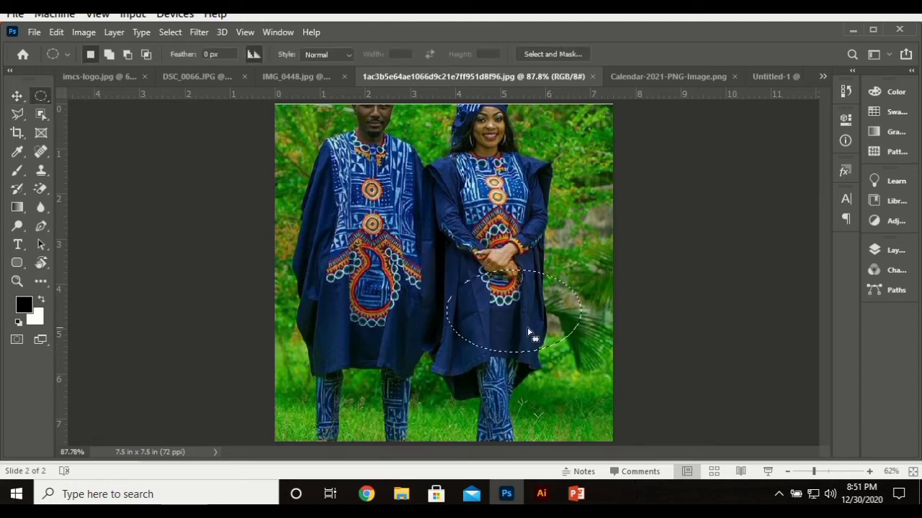
pyautogui.moveTo(527, 329); pyautogui.dragTo(503, 117)
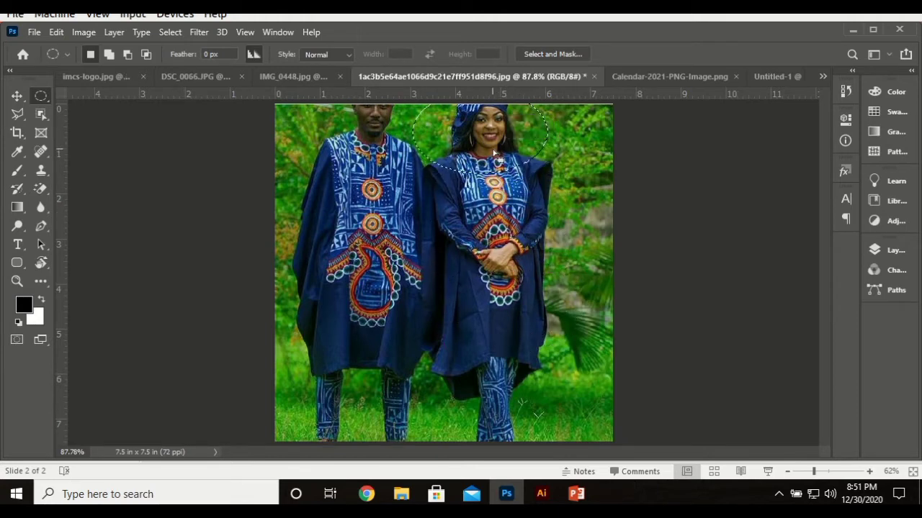
# - Copy the elliptical head cut-out into Untitled-1, enlarge it to about 558%, and place it below the two months
pyautogui.click(16, 96)
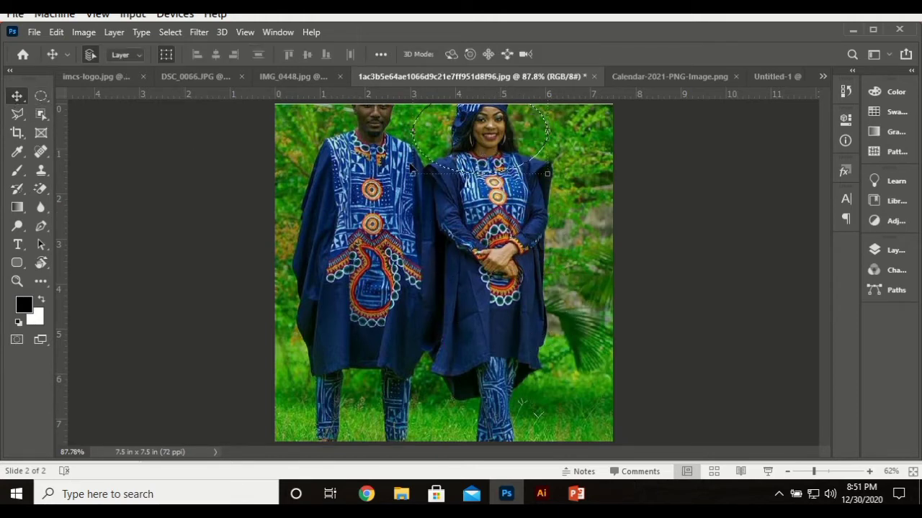
pyautogui.moveTo(494, 159); pyautogui.dragTo(583, 219)
pyautogui.moveTo(410, 340); pyautogui.dragTo(613, 231)
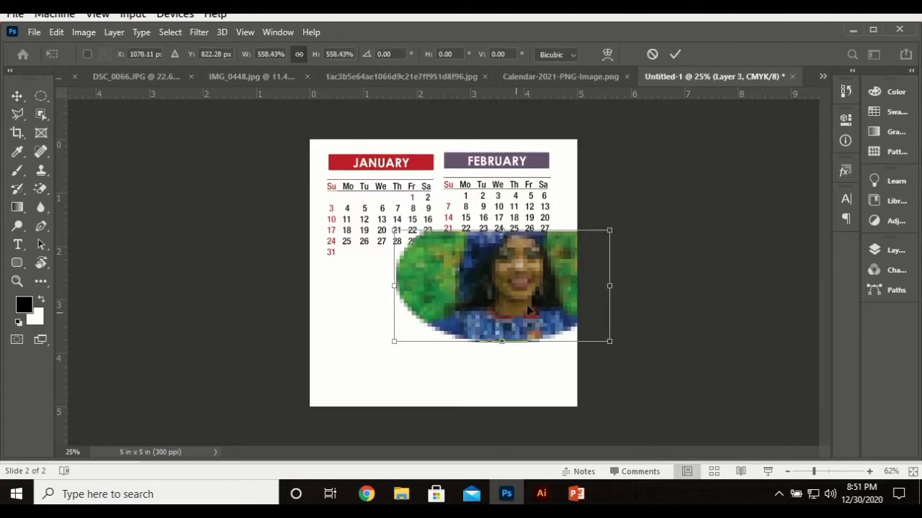
pyautogui.moveTo(513, 317); pyautogui.dragTo(467, 344)
pyautogui.press('Return')
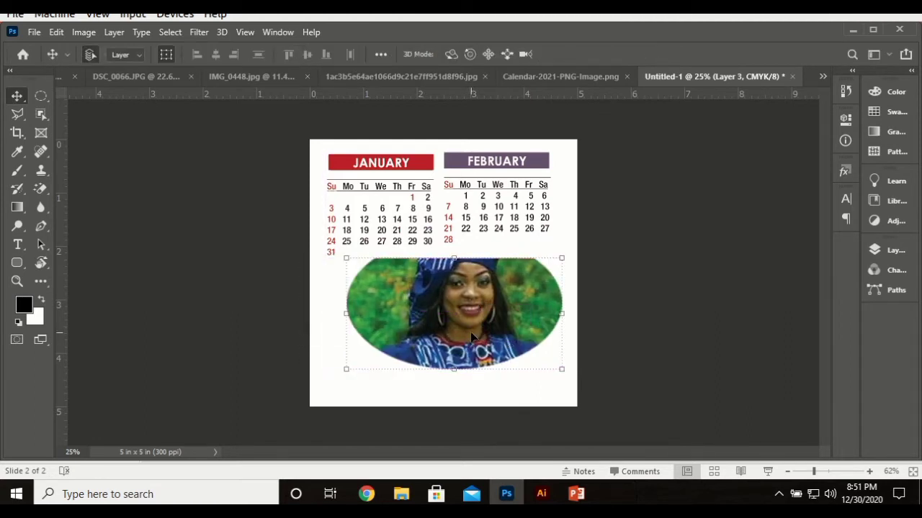
# - Delete the elliptical portrait from Untitled-1 and clear the selection in the couple photo
pyautogui.press('Delete')
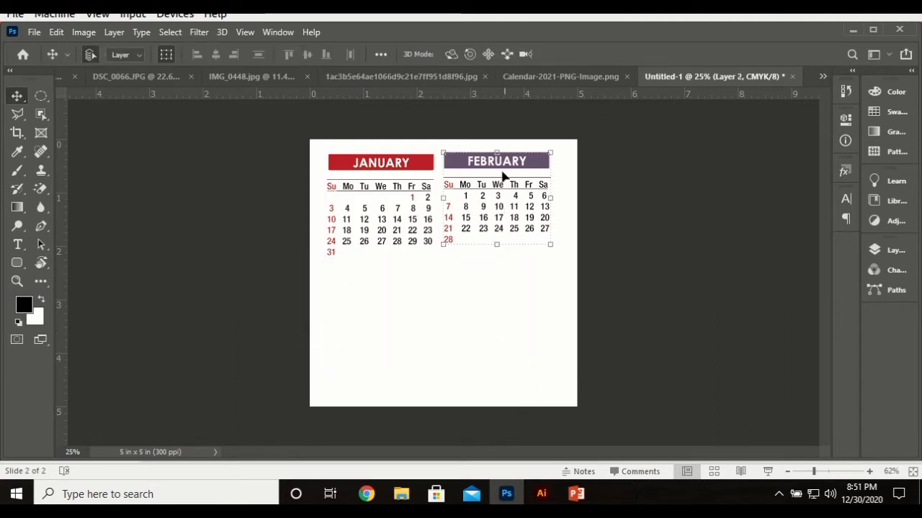
pyautogui.click(430, 78)
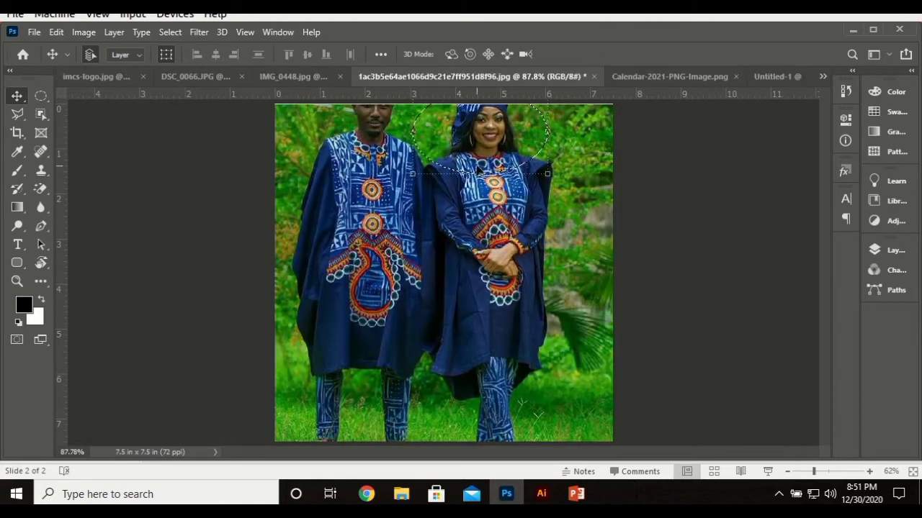
pyautogui.hotkey('ctrl', 'd')
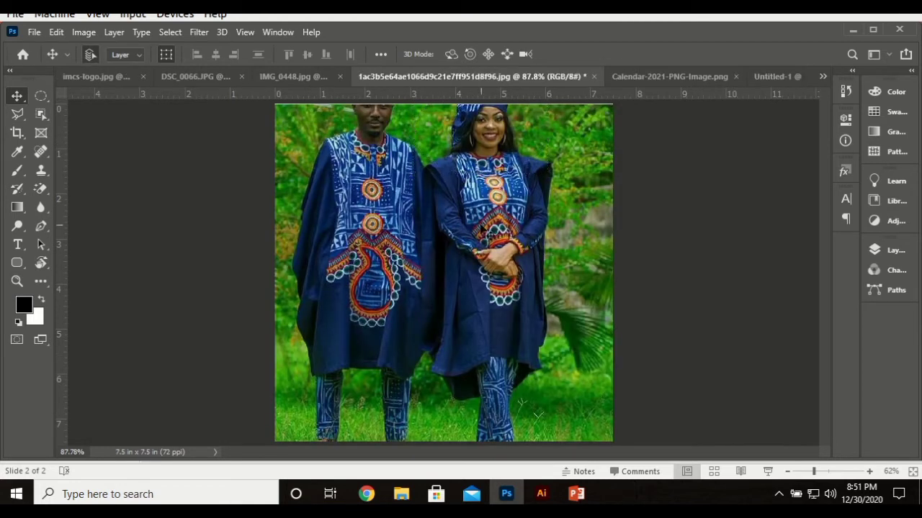
# - Draw a perfectly circular marquee around the embroidery on the front of the man's robe
pyautogui.click(40, 96)
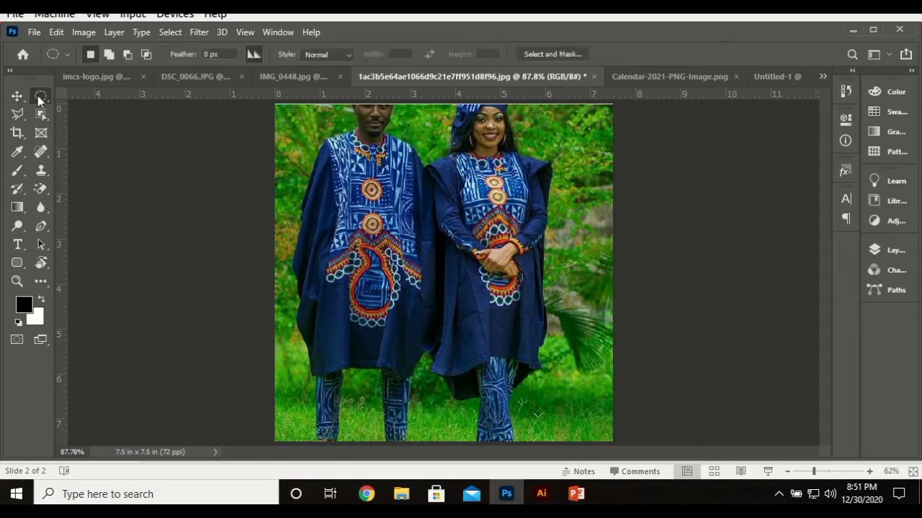
pyautogui.moveTo(402, 183); pyautogui.dragTo(645, 389)
pyautogui.click(649, 379)
pyautogui.moveTo(317, 189); pyautogui.dragTo(479, 316)
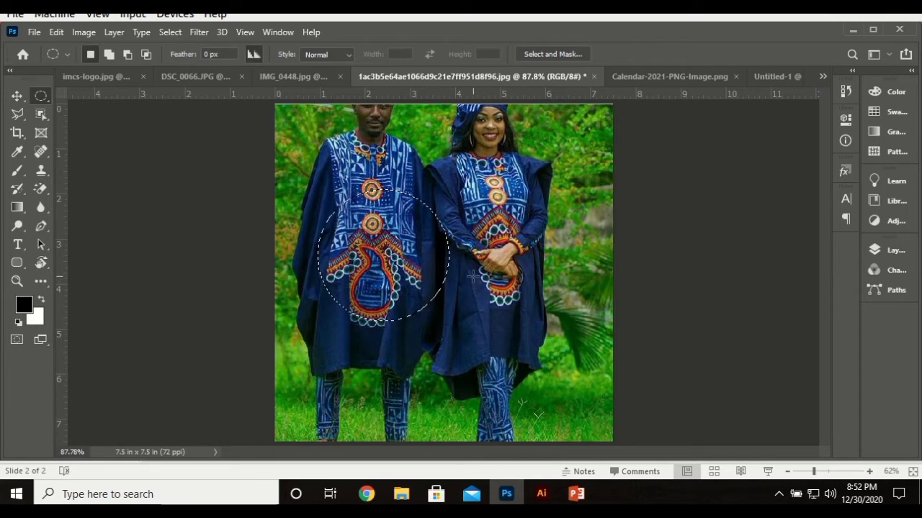
# - Copy the circular robe cut-out into Untitled-1, enlarge it to about 2.5 in across, and delete it again
pyautogui.click(17, 96)
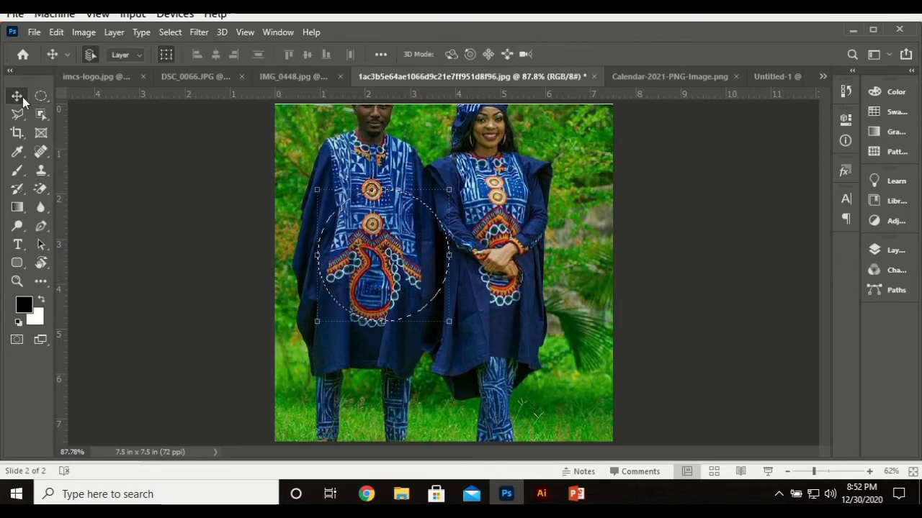
pyautogui.moveTo(470, 222); pyautogui.dragTo(556, 232)
pyautogui.click(761, 80)
pyautogui.moveTo(484, 283); pyautogui.dragTo(474, 296)
pyautogui.press('Return')
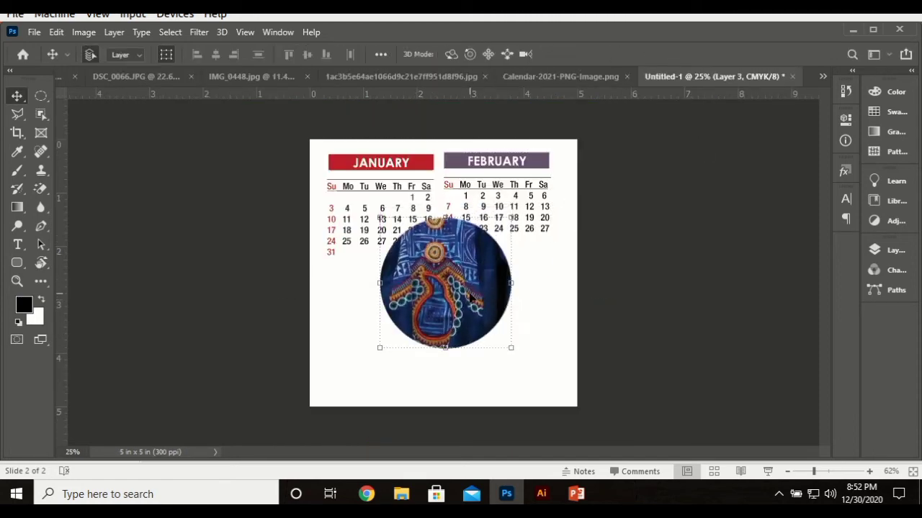
pyautogui.press('Delete')
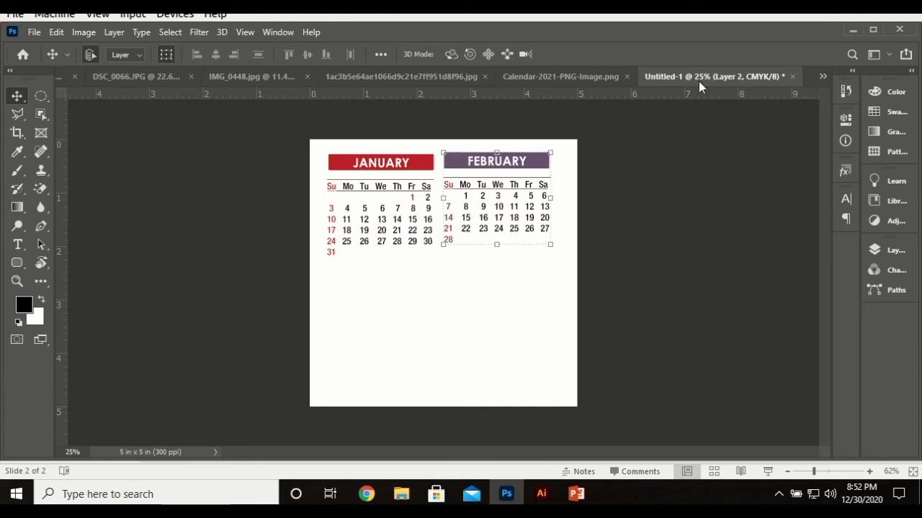
# - Return to the calendar image and look over the marquee tool variants and the Object Selection tool
pyautogui.click(550, 81)
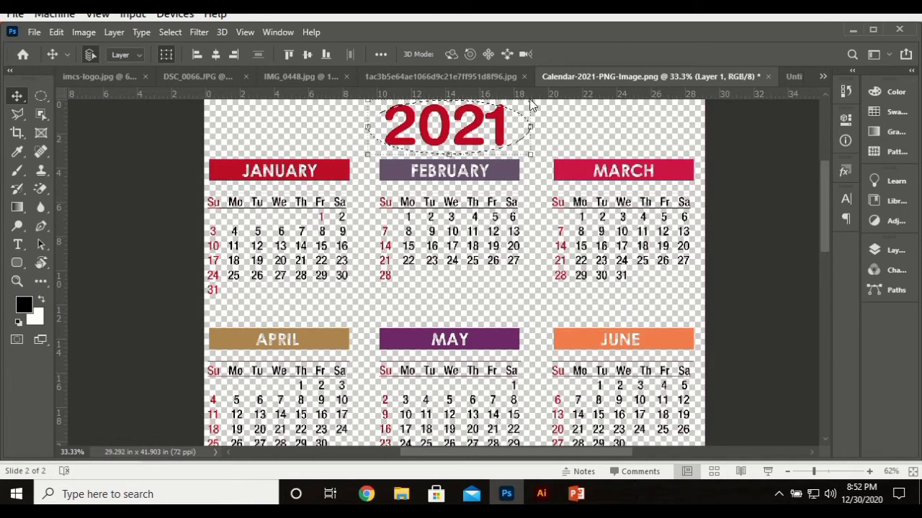
pyautogui.click(47, 96)
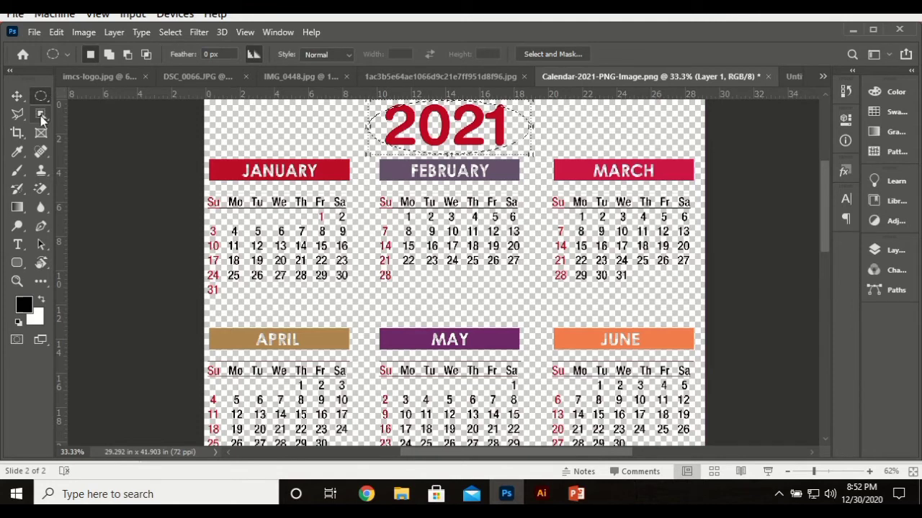
pyautogui.rightClick(47, 101)
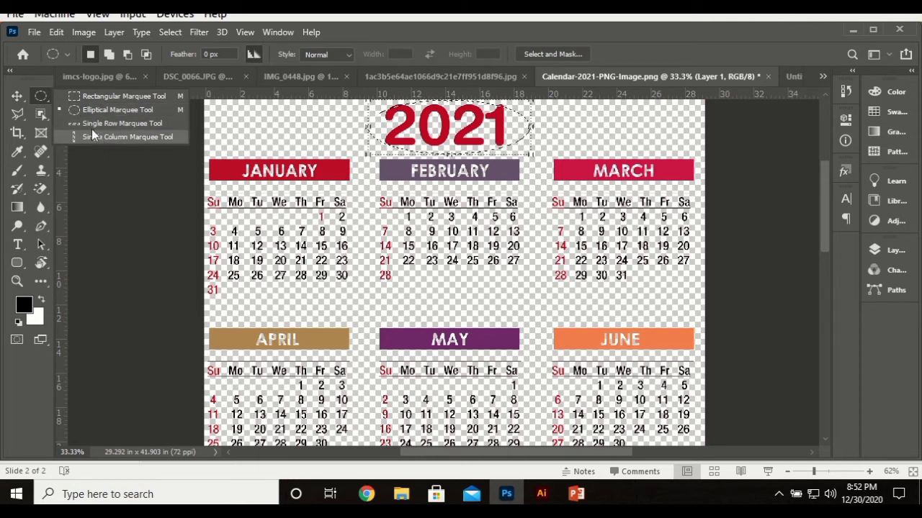
pyautogui.click(44, 98)
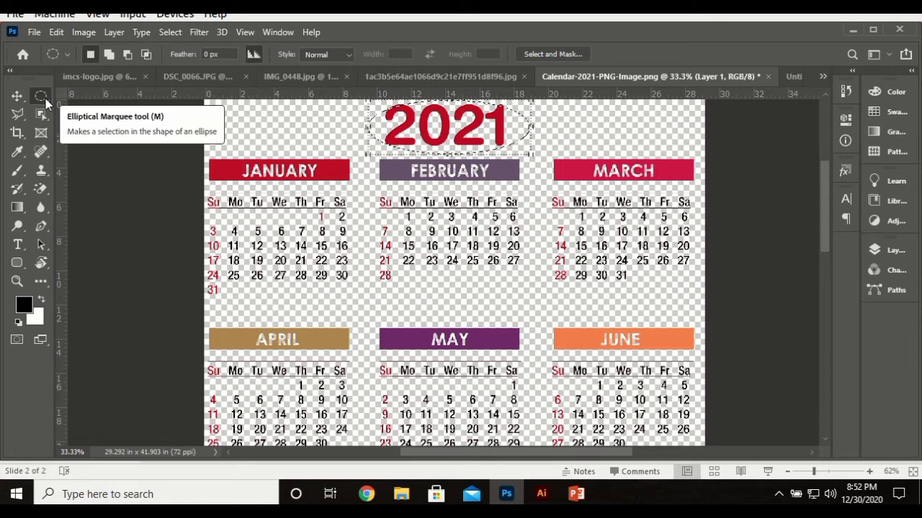
pyautogui.click(44, 114)
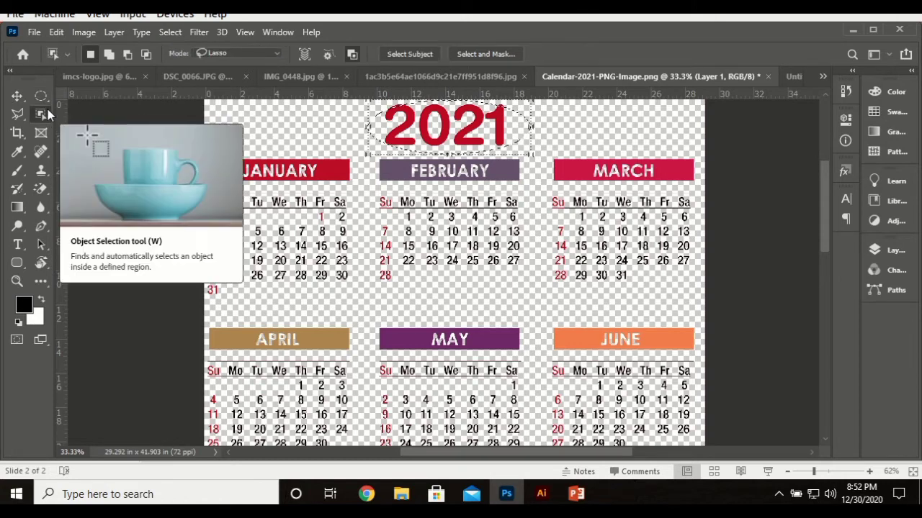
# - Switch to the freehand Lasso tool and clear the circular selection in the couple photo
pyautogui.click(20, 117)
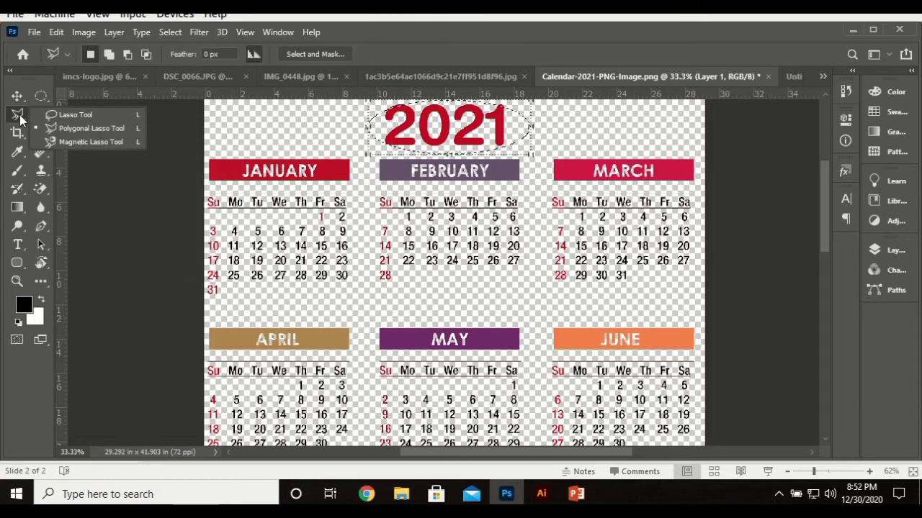
pyautogui.click(75, 116)
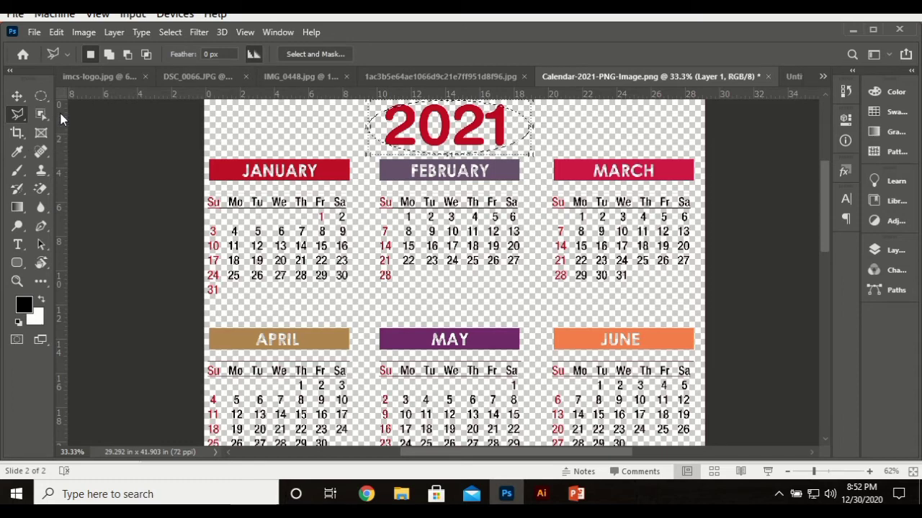
pyautogui.click(792, 78)
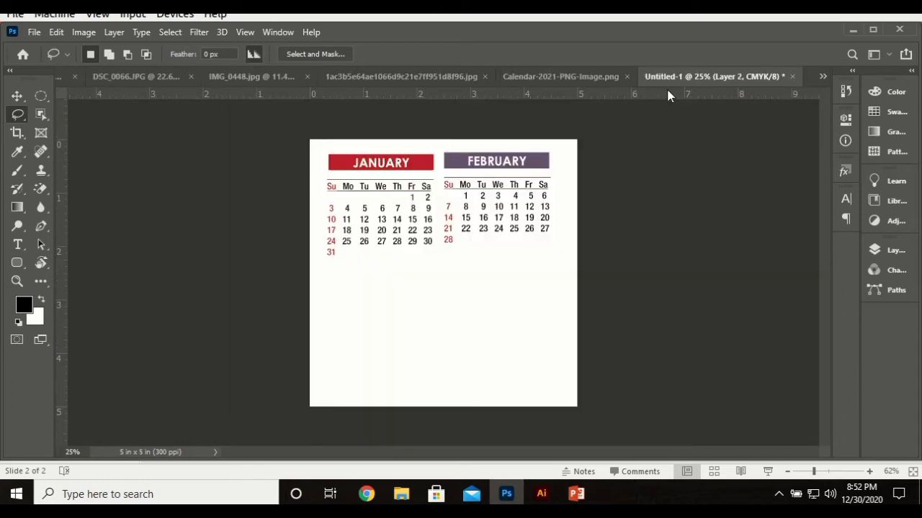
pyautogui.click(603, 75)
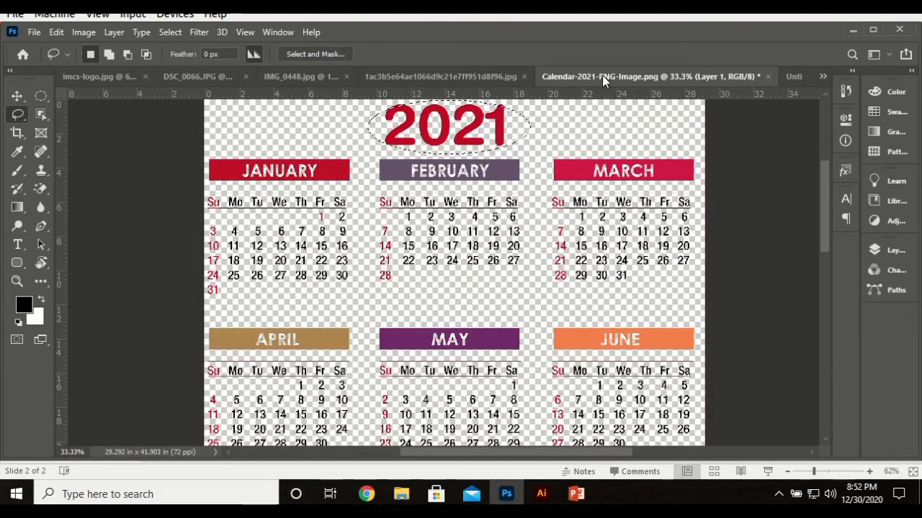
pyautogui.click(477, 78)
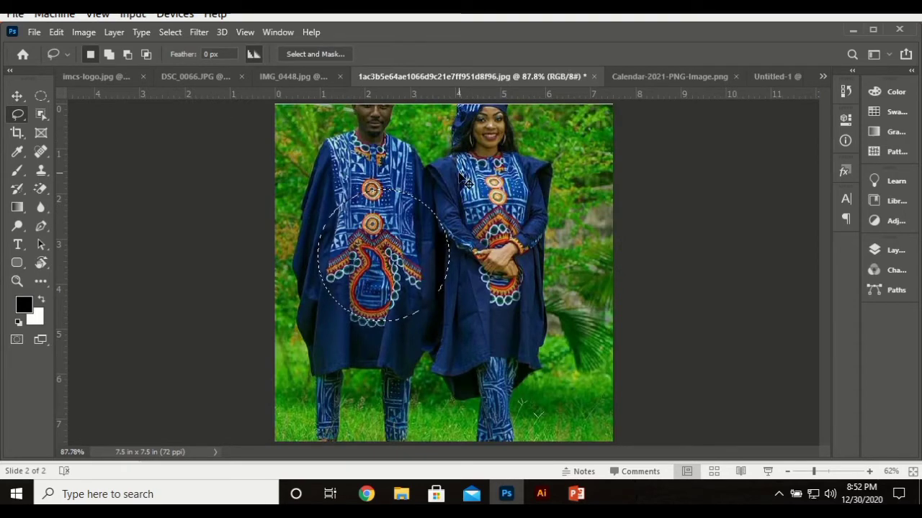
pyautogui.hotkey('ctrl', 'd')
# - Enlarge the couple photo to 300% and outline the woman's mouth with a freehand lasso selection
pyautogui.keyDown('ctrl'); pyautogui.click(479, 160); pyautogui.keyUp('ctrl')
pyautogui.keyDown('ctrl'); pyautogui.click(479, 153); pyautogui.keyUp('ctrl')
pyautogui.keyDown('ctrl'); pyautogui.click(481, 152); pyautogui.keyUp('ctrl')
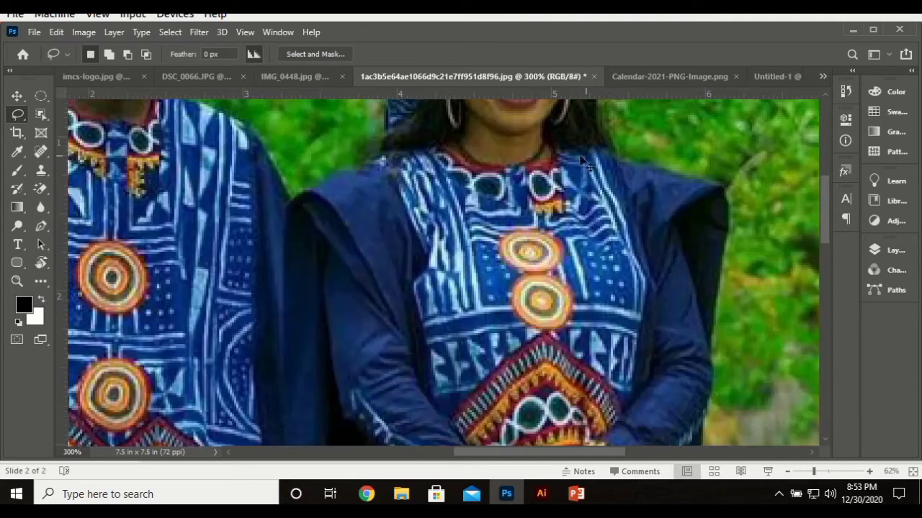
pyautogui.scroll(5, 581, 160)
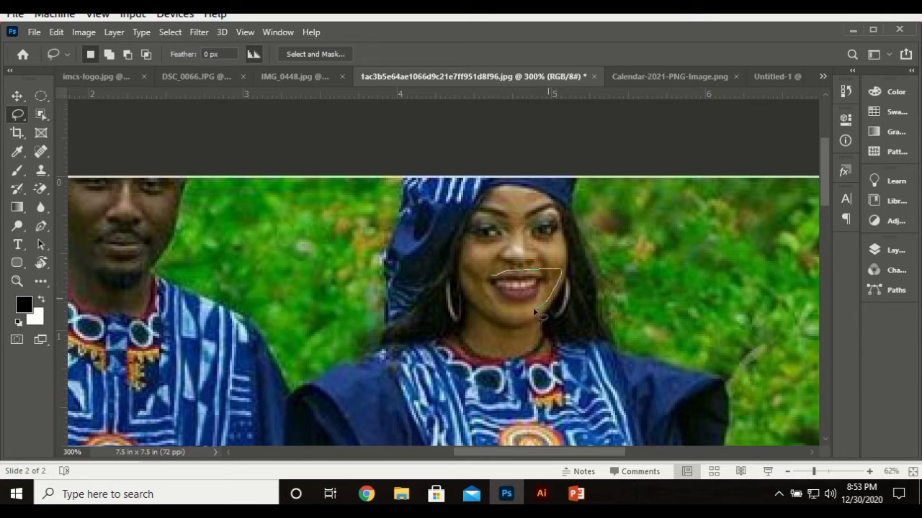
pyautogui.moveTo(496, 284); pyautogui.dragTo(493, 279)
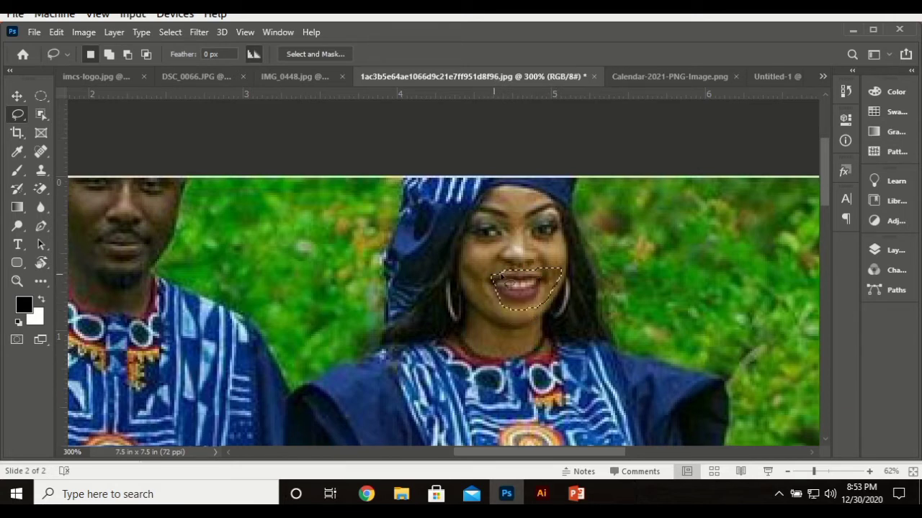
# - Copy the lasso cut-out of the woman's mouth into Untitled-1, enlarge it to about 3 in across, and delete it again
pyautogui.click(18, 96)
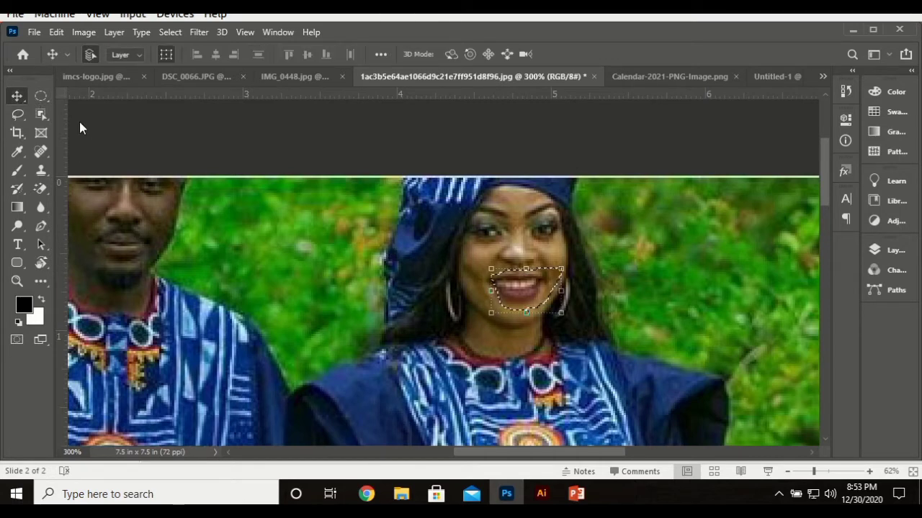
pyautogui.moveTo(525, 288); pyautogui.dragTo(449, 307)
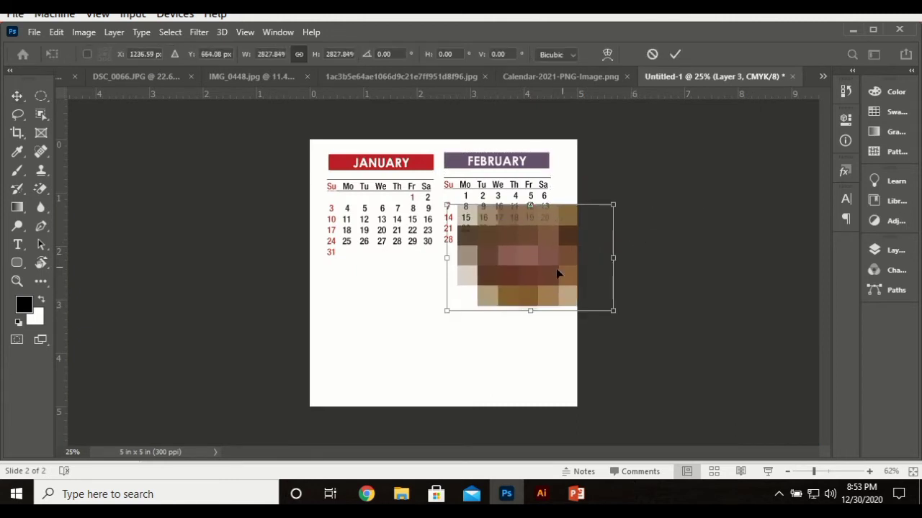
pyautogui.moveTo(555, 269); pyautogui.dragTo(444, 336)
pyautogui.press('Return')
pyautogui.press('Delete')
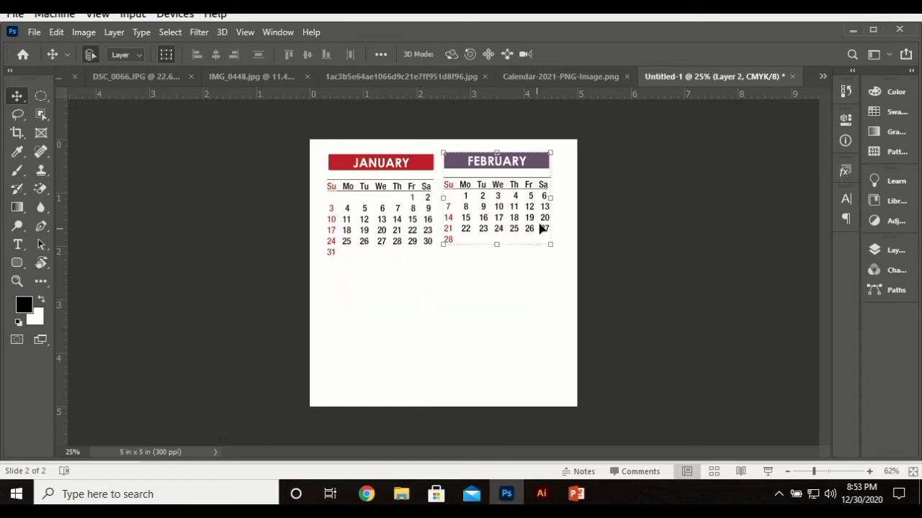
# - Return to the couple photo, clear the mouth selection, and switch to the Polygonal Lasso tool
pyautogui.click(395, 77)
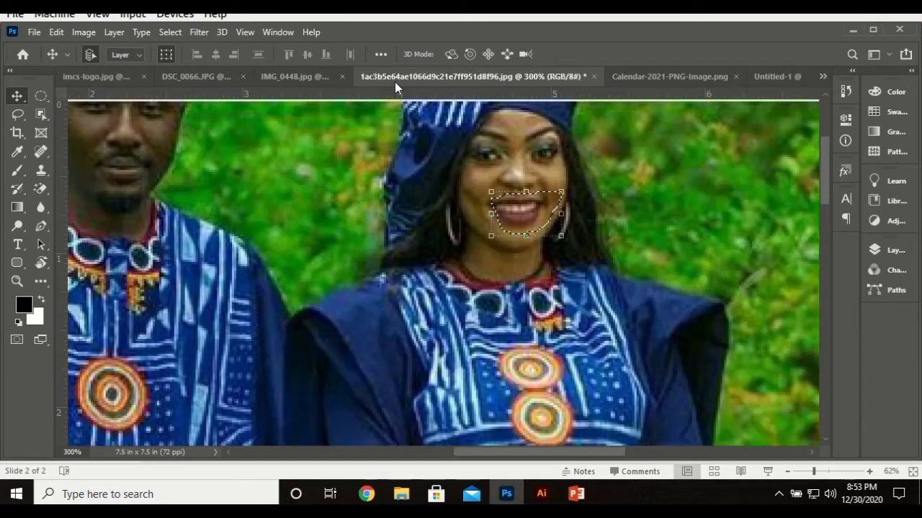
pyautogui.hotkey('ctrl', 'd')
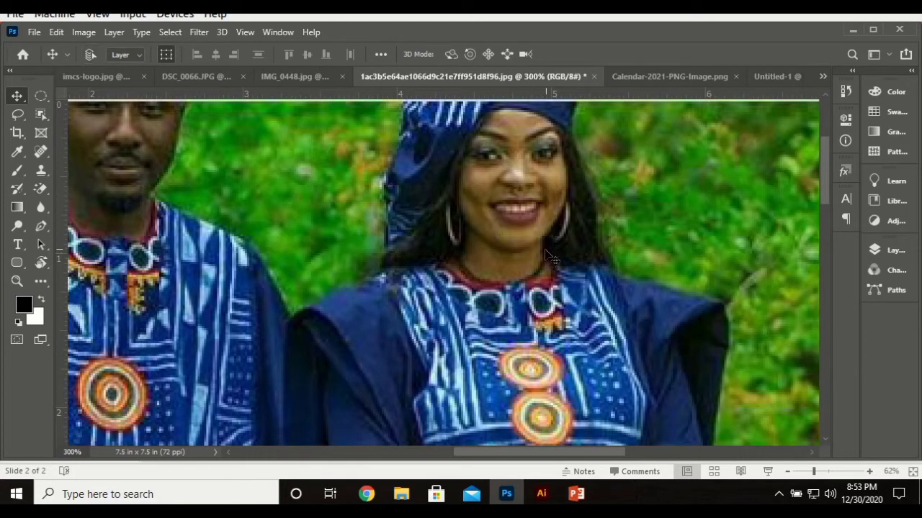
pyautogui.scroll(1, 545, 252)
pyautogui.scroll(1, 543, 250)
pyautogui.scroll(-2, 535, 257)
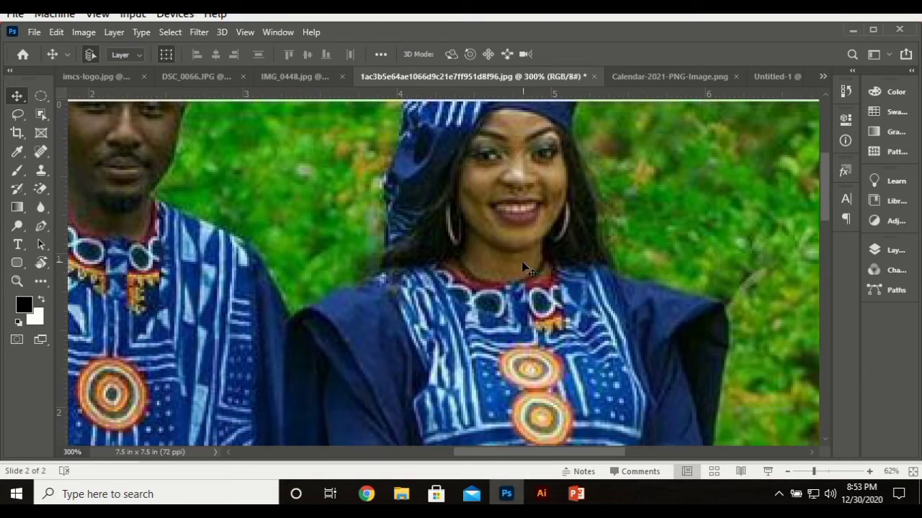
pyautogui.scroll(-2, 494, 293)
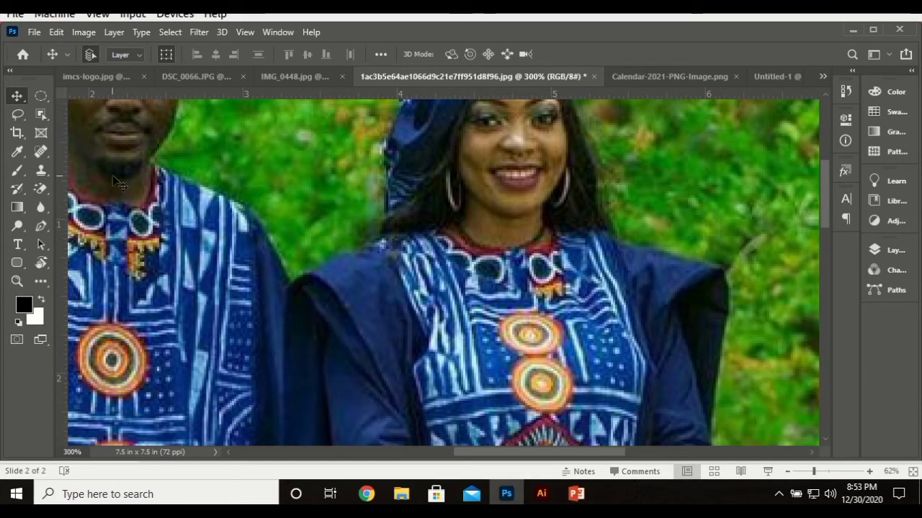
pyautogui.click(34, 114)
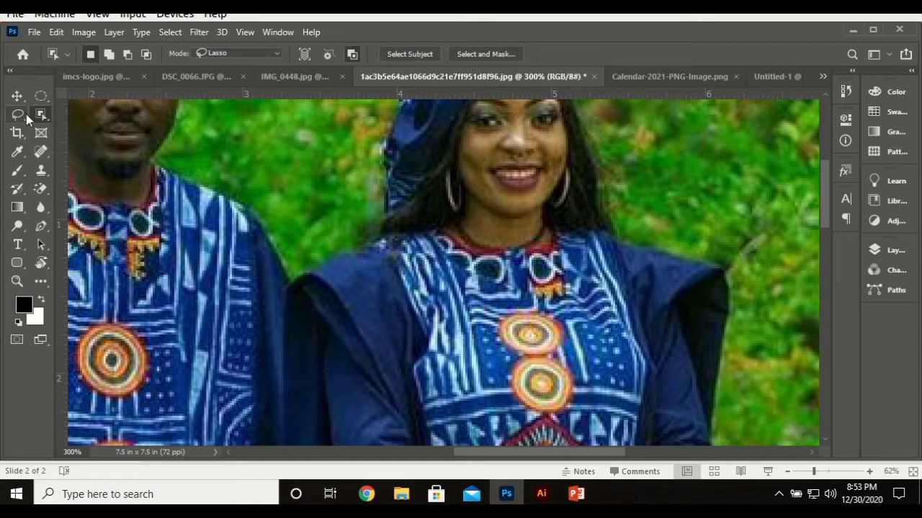
pyautogui.click(26, 113)
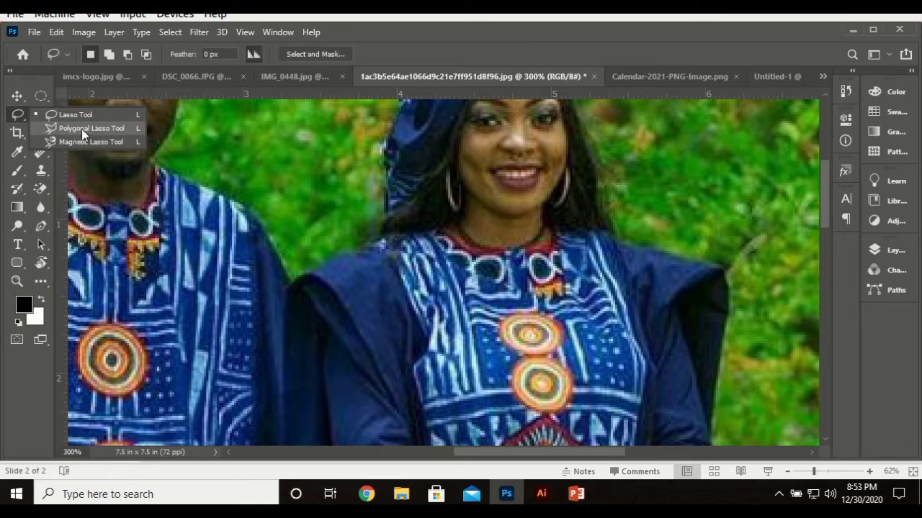
pyautogui.click(82, 129)
# - Outline the woman's outer side with the Polygonal Lasso from her headscarf past the shoulder and along the sleeve, closing it back at the headscarf
pyautogui.scroll(3, 569, 252)
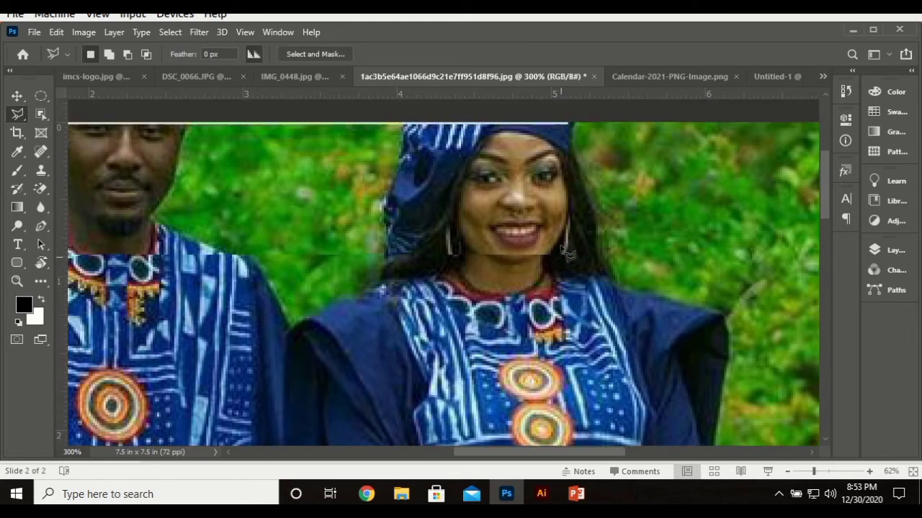
pyautogui.scroll(1, 576, 245)
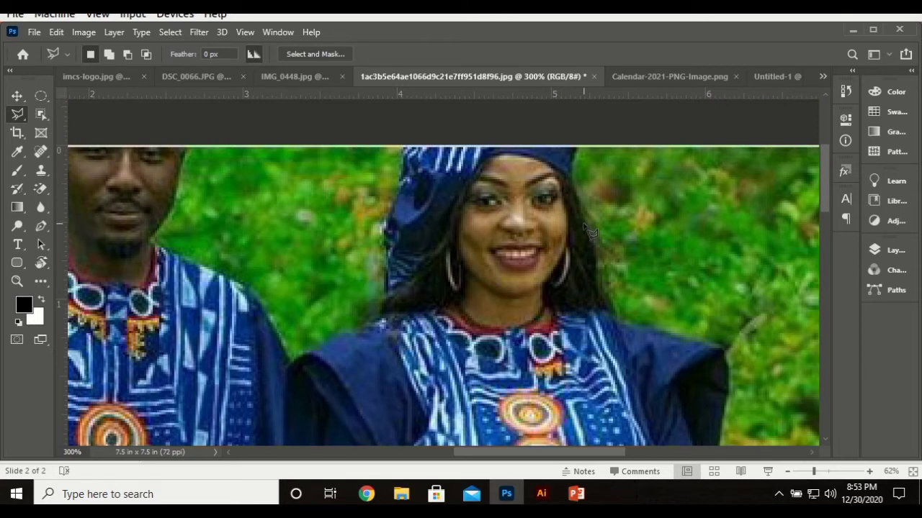
pyautogui.scroll(1, 588, 229)
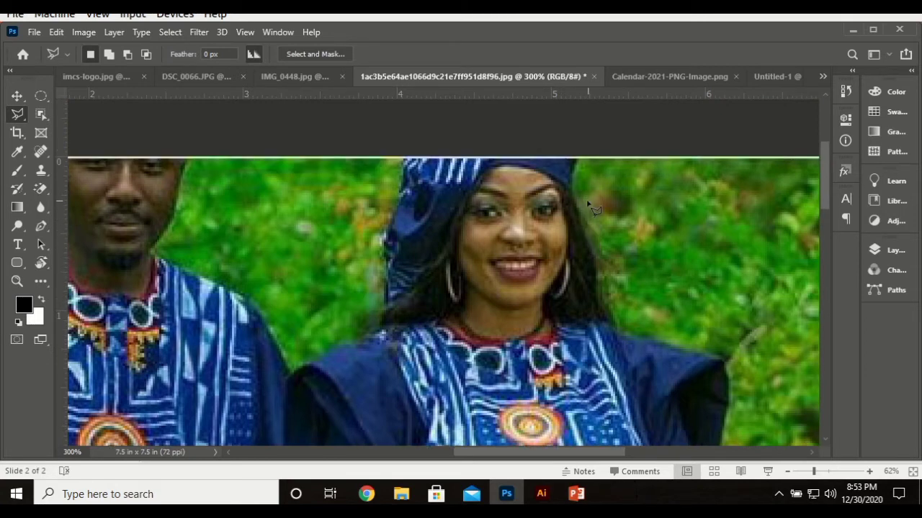
pyautogui.click(577, 158)
pyautogui.scroll(-2, 764, 398)
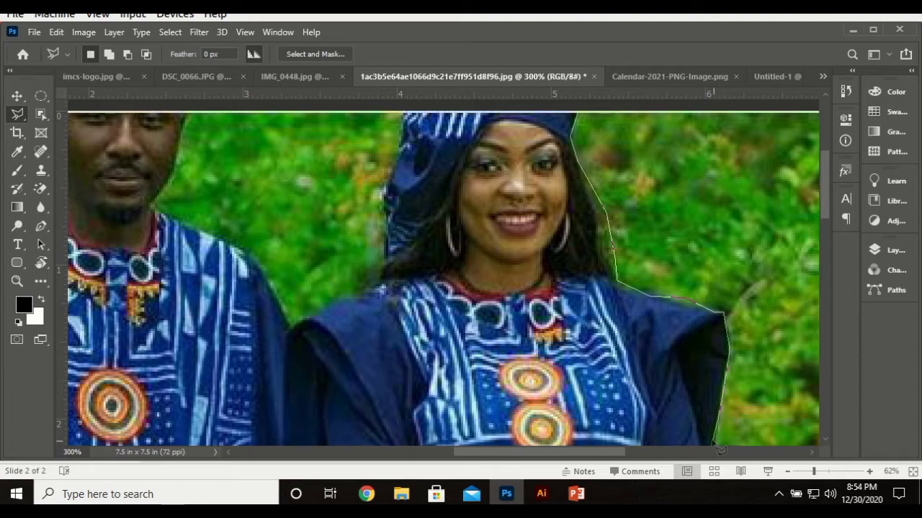
pyautogui.scroll(-10, 720, 449)
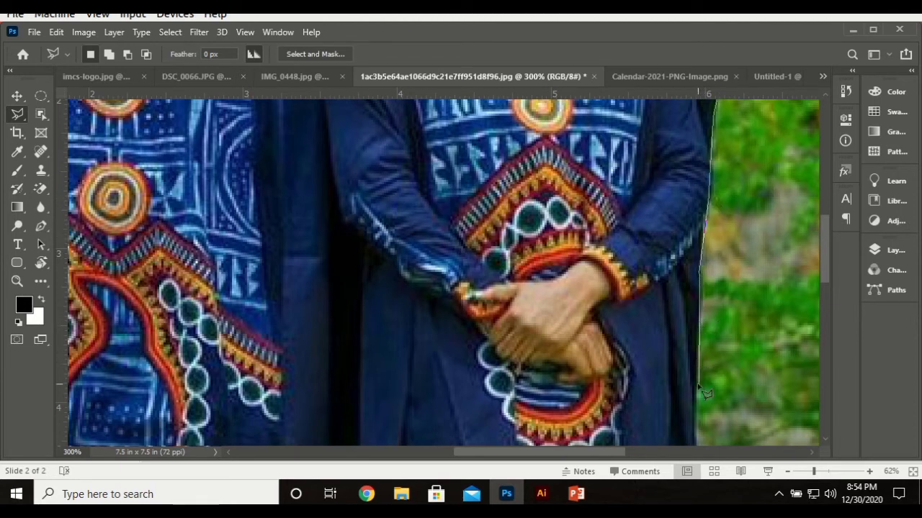
pyautogui.scroll(5, 724, 350)
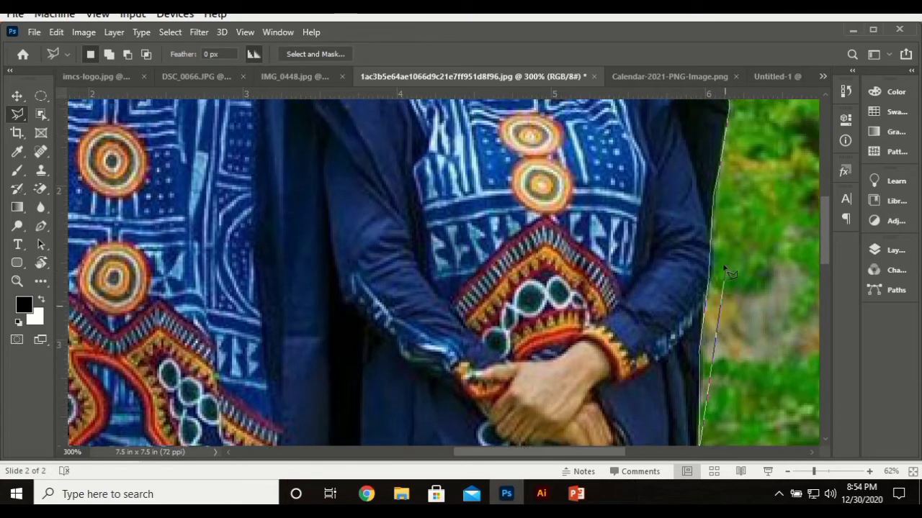
pyautogui.scroll(1, 639, 256)
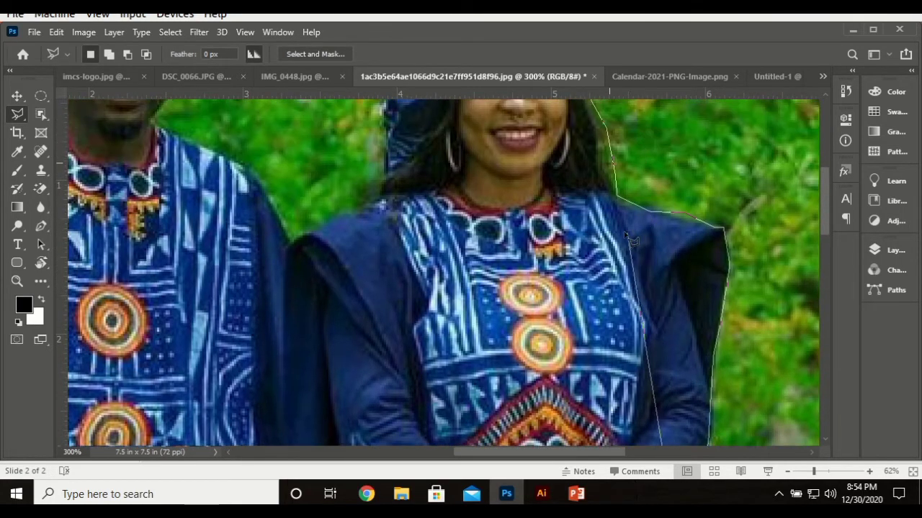
pyautogui.scroll(4, 619, 245)
pyautogui.scroll(1, 601, 238)
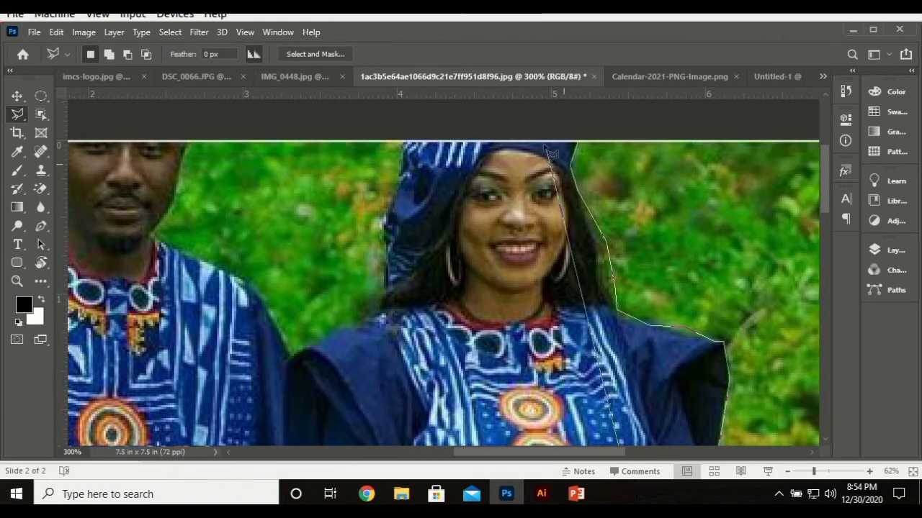
pyautogui.doubleClick(584, 150)
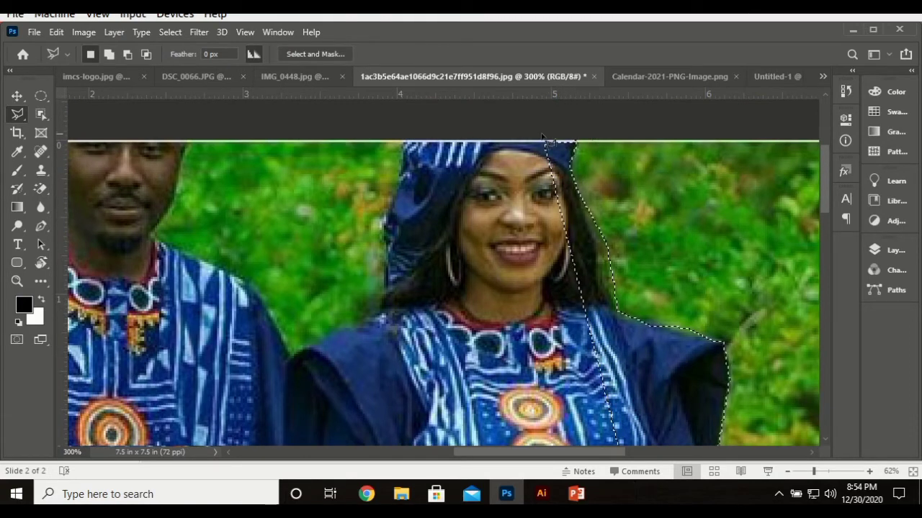
# - Copy the polygonal cut-out into Untitled-1, enlarge it to about 3 in tall, and delete it again
pyautogui.click(17, 96)
pyautogui.moveTo(589, 252); pyautogui.dragTo(786, 79)
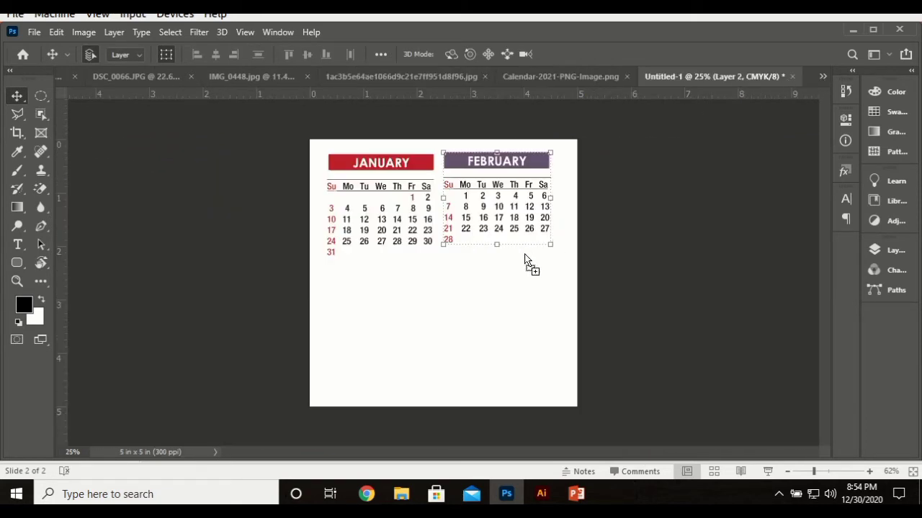
pyautogui.moveTo(525, 259); pyautogui.dragTo(589, 215)
pyautogui.press('Return')
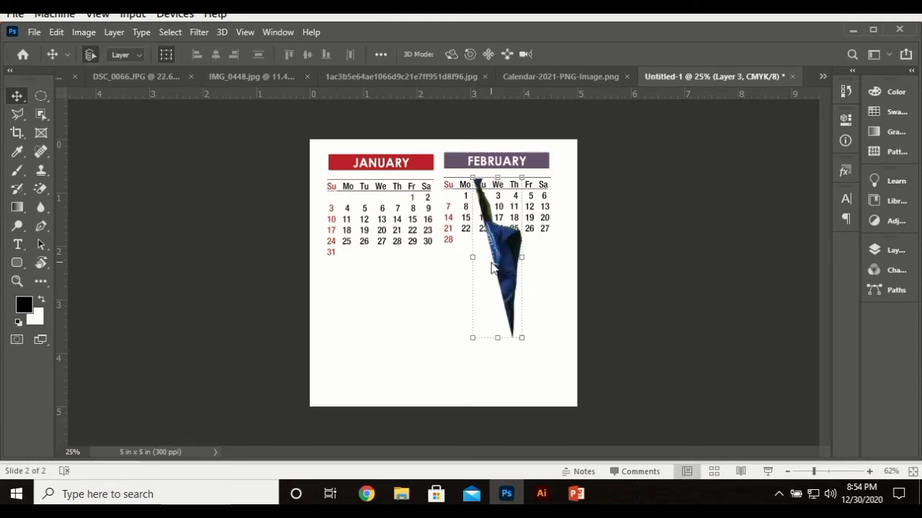
pyautogui.press('Delete')
# - Go to the calendar image and clear the elliptical selection around the 2021 title
pyautogui.click(581, 77)
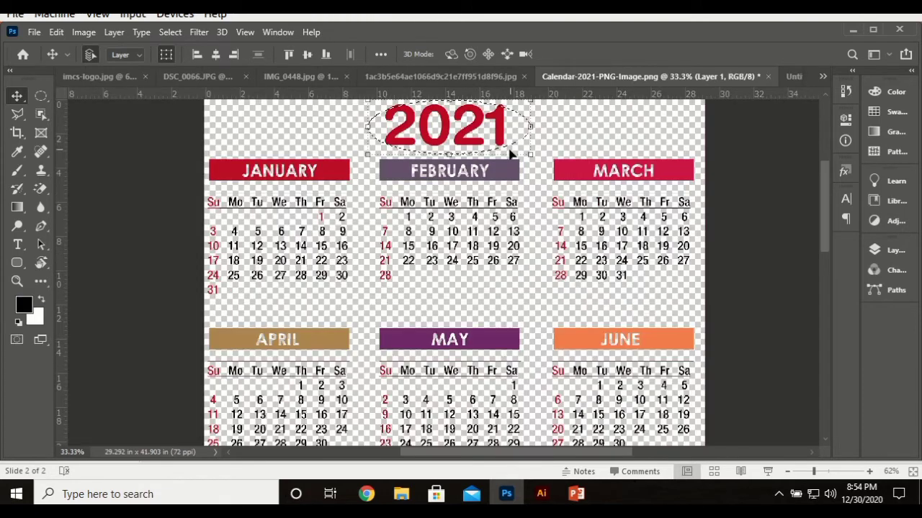
pyautogui.scroll(2, 450, 234)
pyautogui.hotkey('ctrl', 'd')
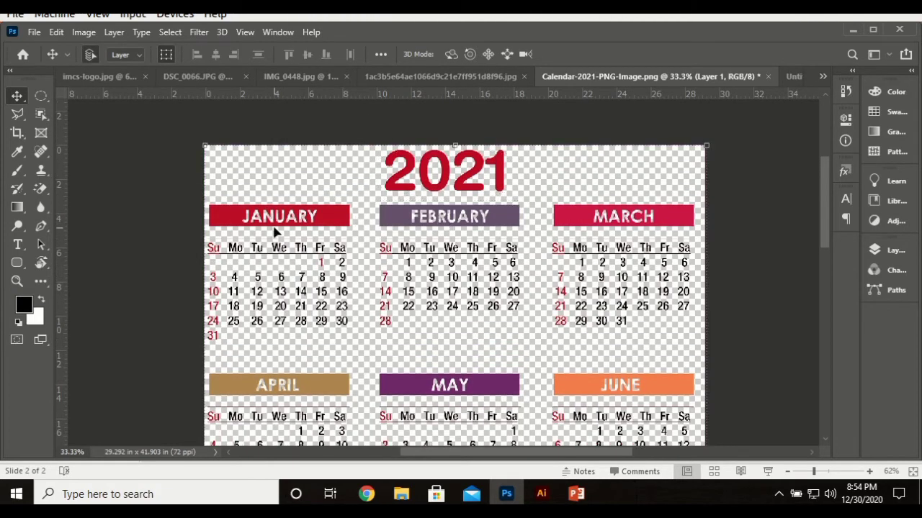
pyautogui.scroll(2, 266, 237)
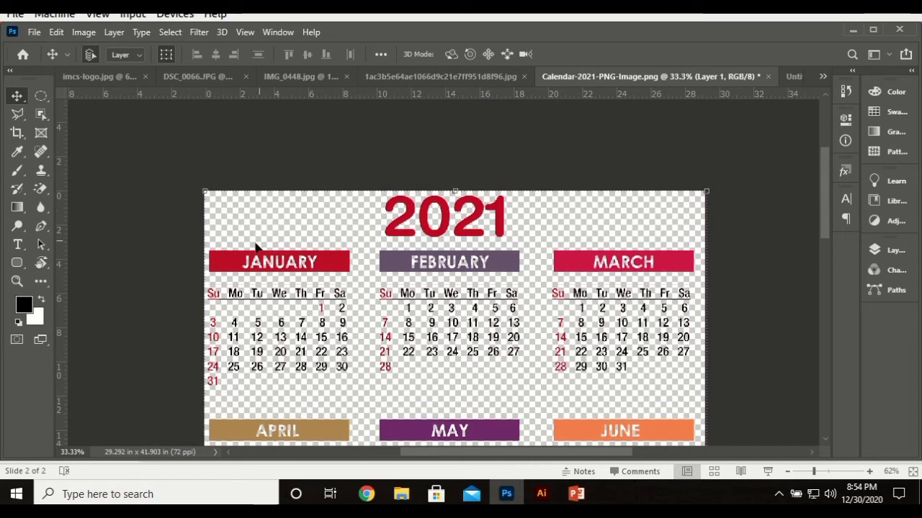
# - Outline the January block with a four-sided Polygonal Lasso selection
pyautogui.click(17, 114)
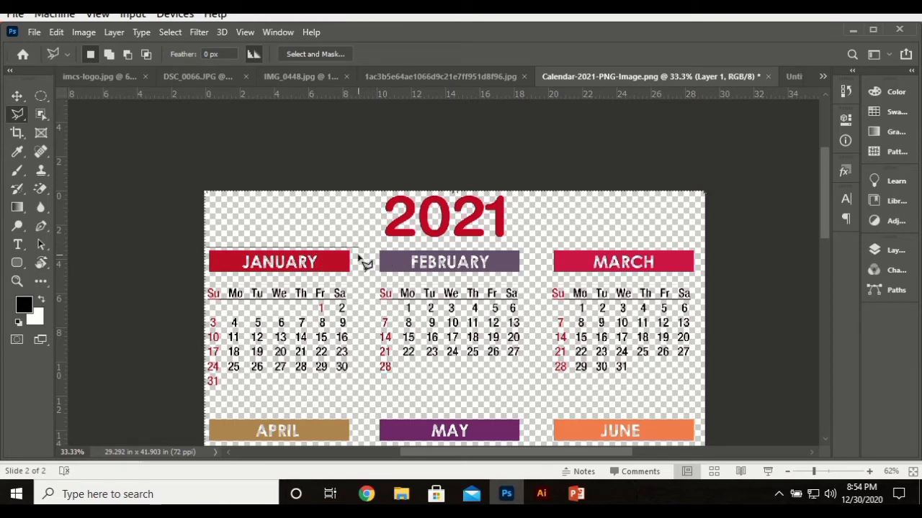
pyautogui.click(358, 401)
pyautogui.click(213, 400)
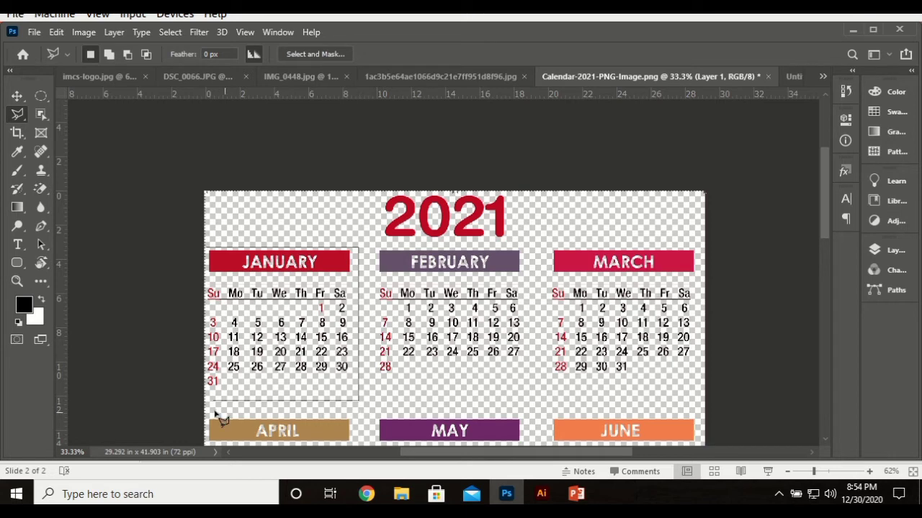
pyautogui.click(201, 400)
pyautogui.click(207, 250)
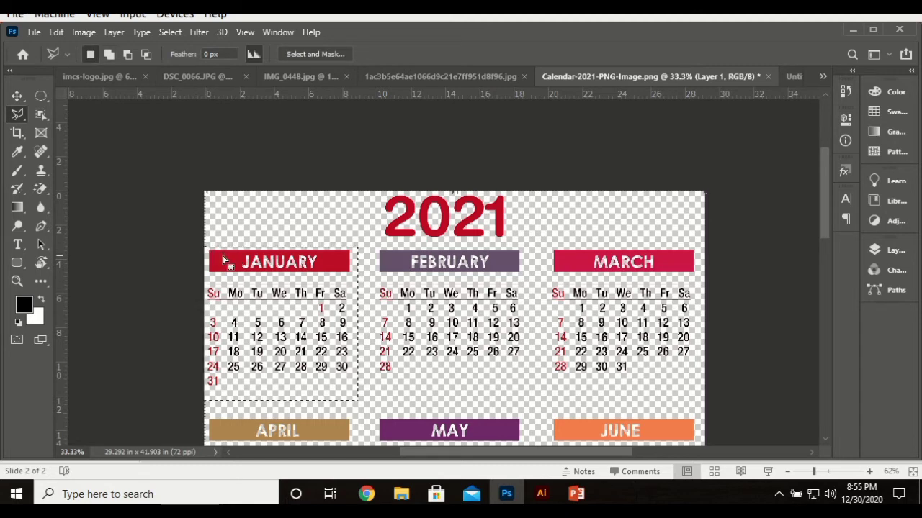
# - Switch to the Move tool and clear the selection around the January block
pyautogui.click(18, 97)
pyautogui.moveTo(291, 274); pyautogui.dragTo(324, 285)
pyautogui.hotkey('ctrl', 'd')
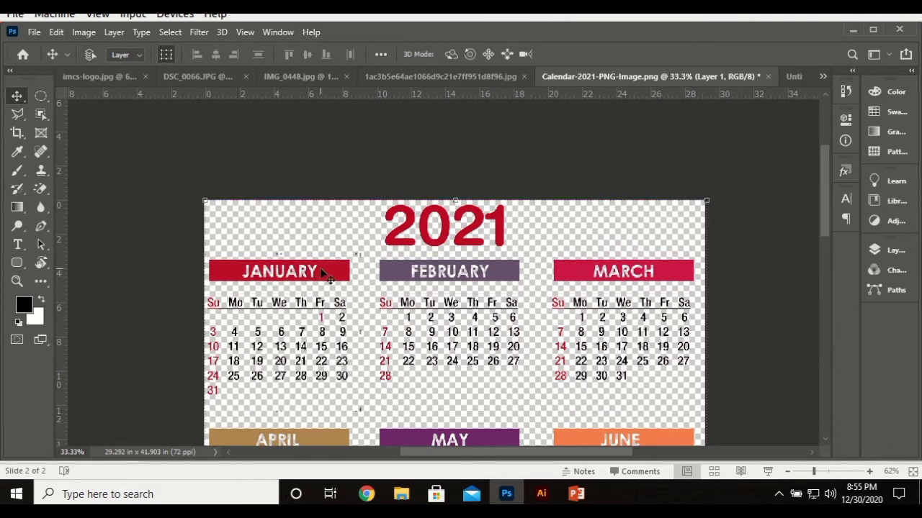
# - Switch to the Magnetic Lasso tool in the calendar image
pyautogui.scroll(-3, 383, 247)
pyautogui.scroll(-2, 335, 229)
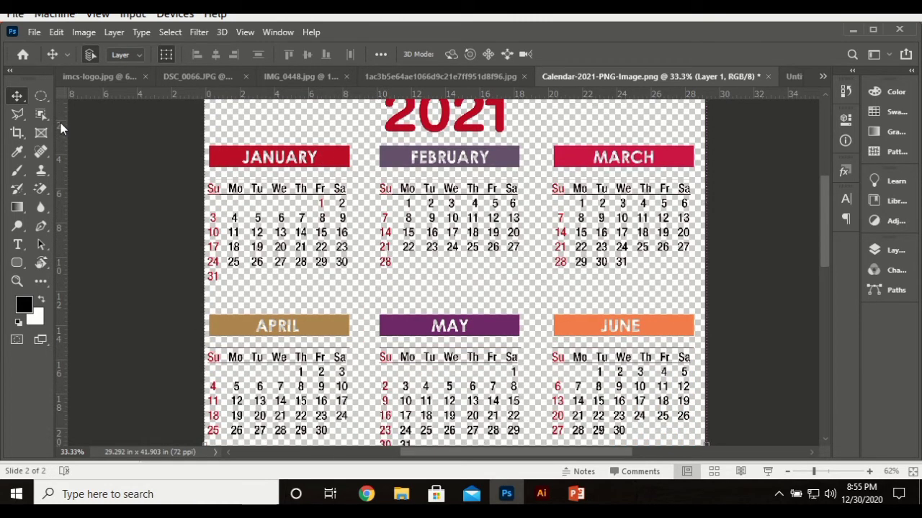
pyautogui.click(26, 118)
pyautogui.click(77, 140)
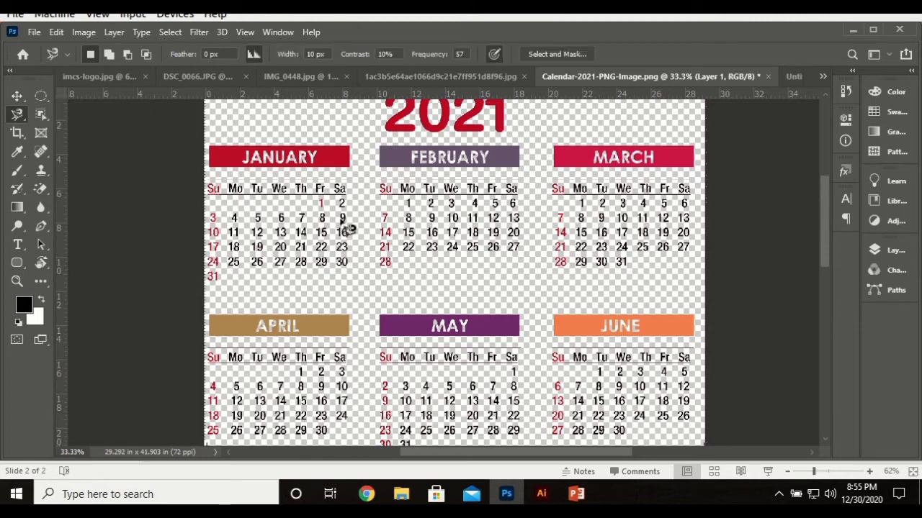
pyautogui.scroll(1, 373, 219)
pyautogui.click(253, 163)
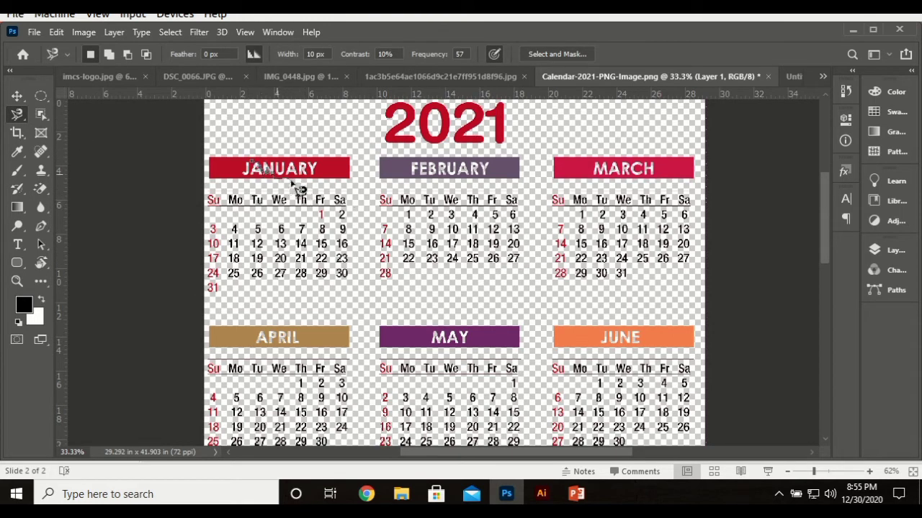
pyautogui.scroll(4, 408, 206)
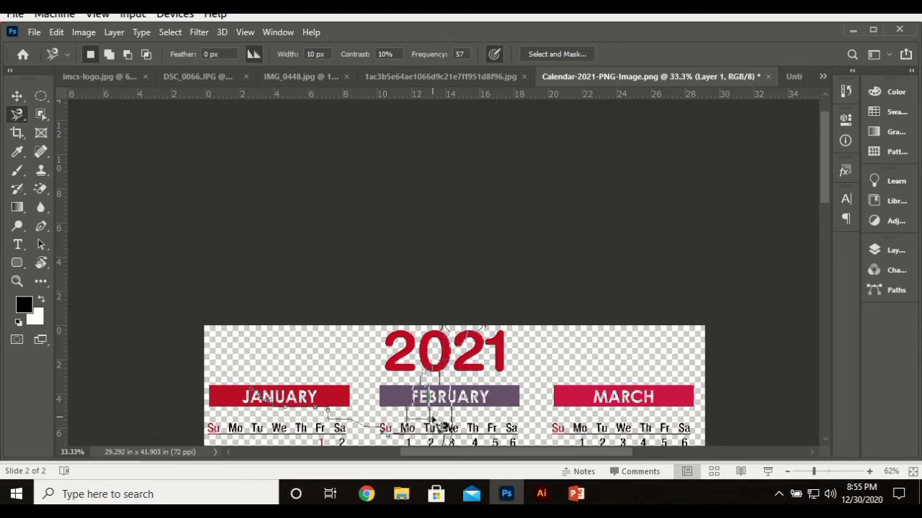
pyautogui.press('BackSpace')
pyautogui.press('BackSpace')
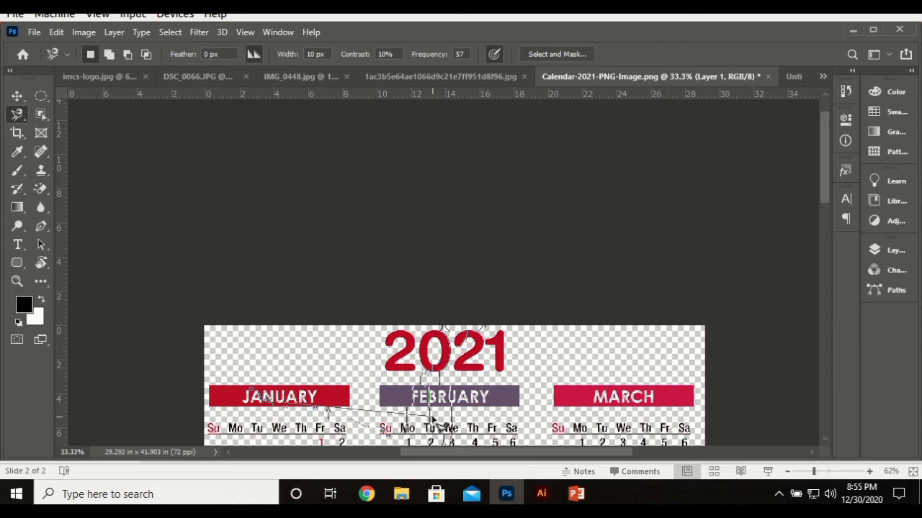
pyautogui.press('BackSpace')
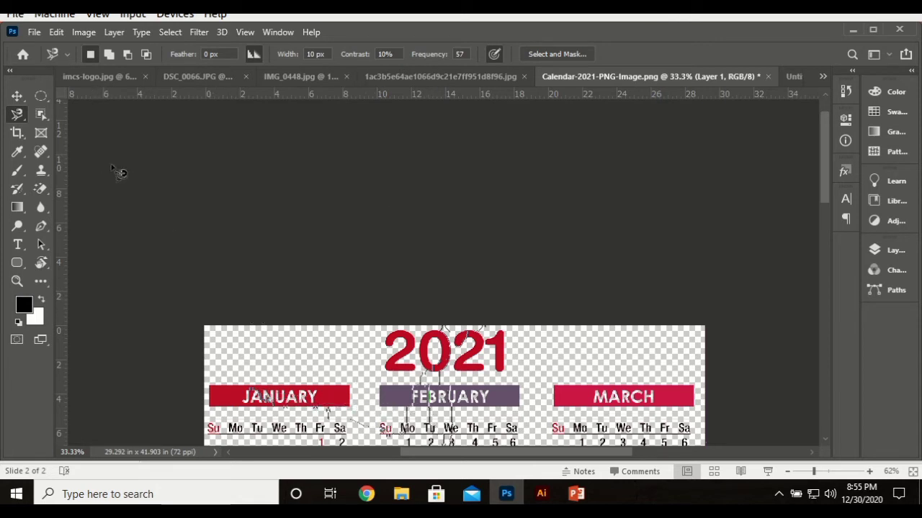
# - Go to the couple photo and try to trace the woman's outline with the Magnetic Lasso, starting at the headwrap's edge nearer the man
pyautogui.click(481, 75)
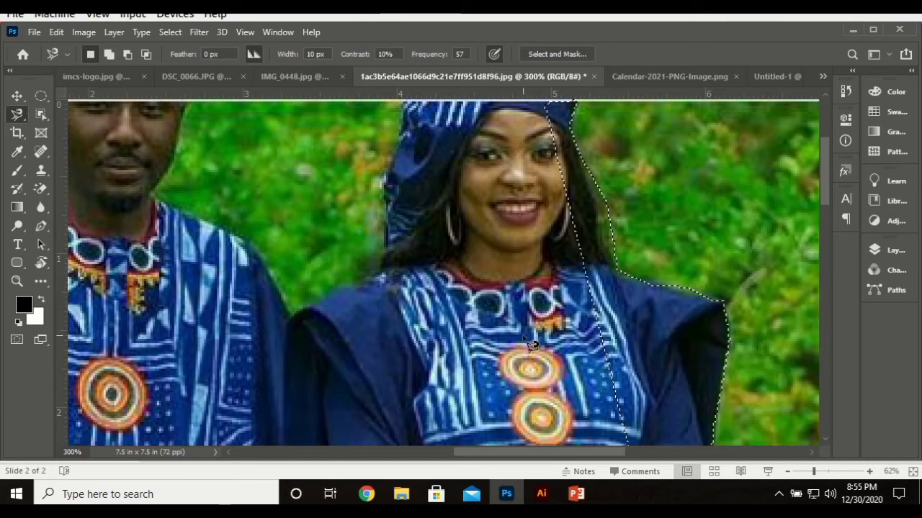
pyautogui.scroll(1, 530, 344)
pyautogui.scroll(3, 530, 344)
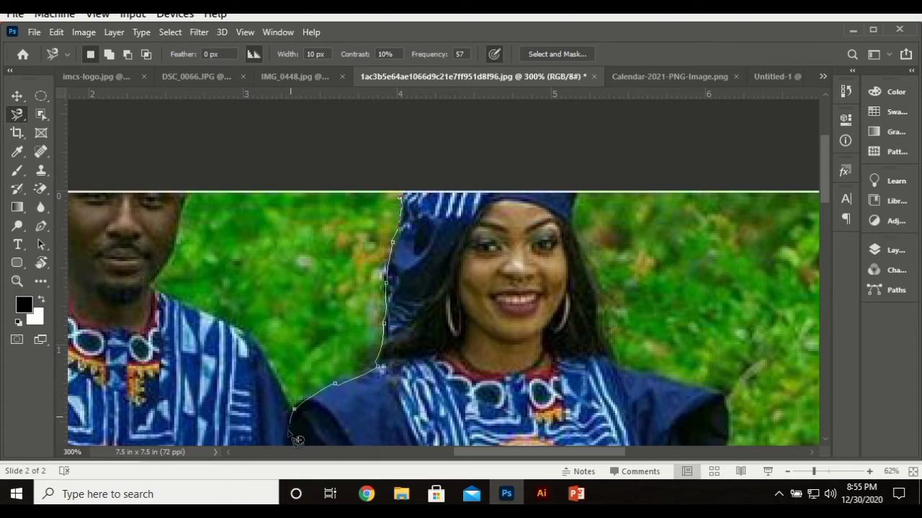
pyautogui.scroll(-4, 453, 409)
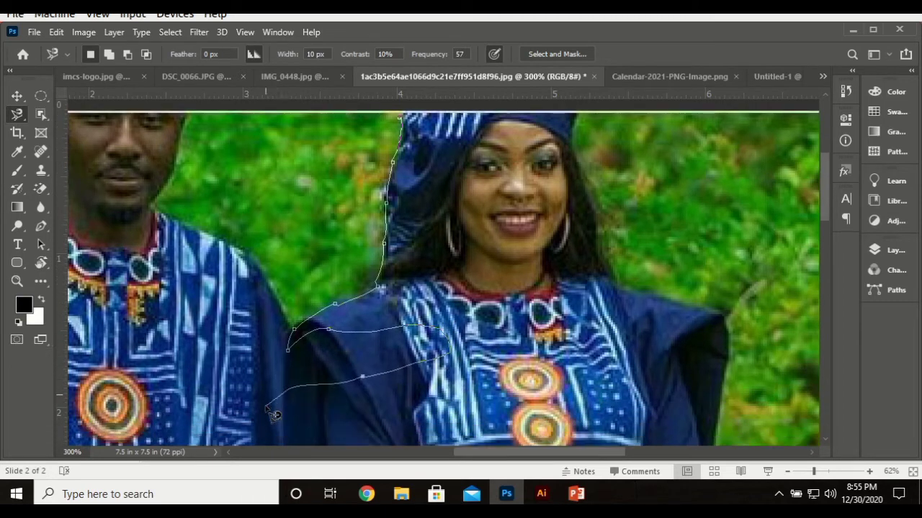
pyautogui.scroll(-1, 268, 409)
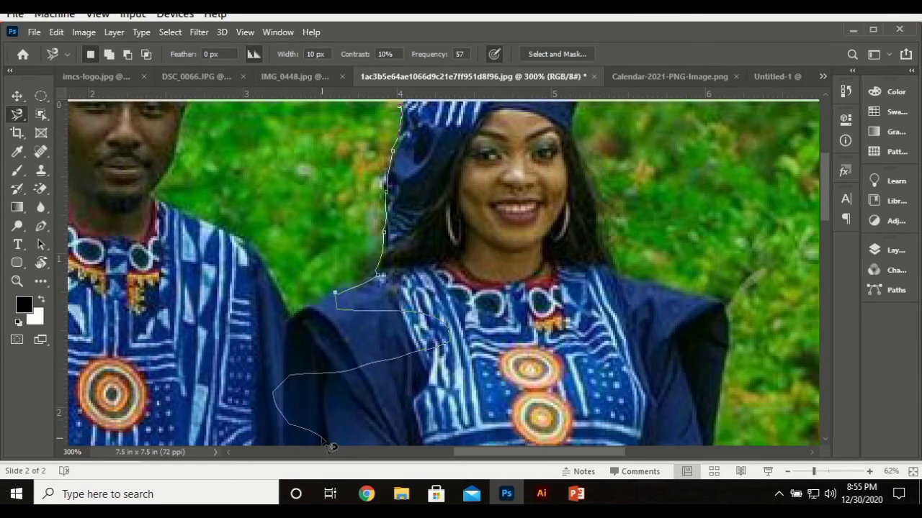
pyautogui.press('Escape')
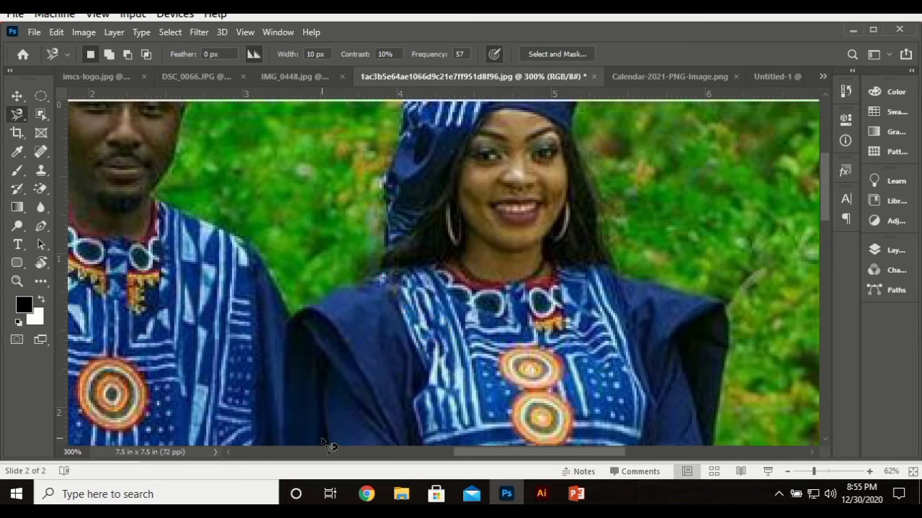
# - Try to outline the whole woman with the Magnetic Lasso, starting from the outer edge of her headwrap
pyautogui.scroll(3, 617, 216)
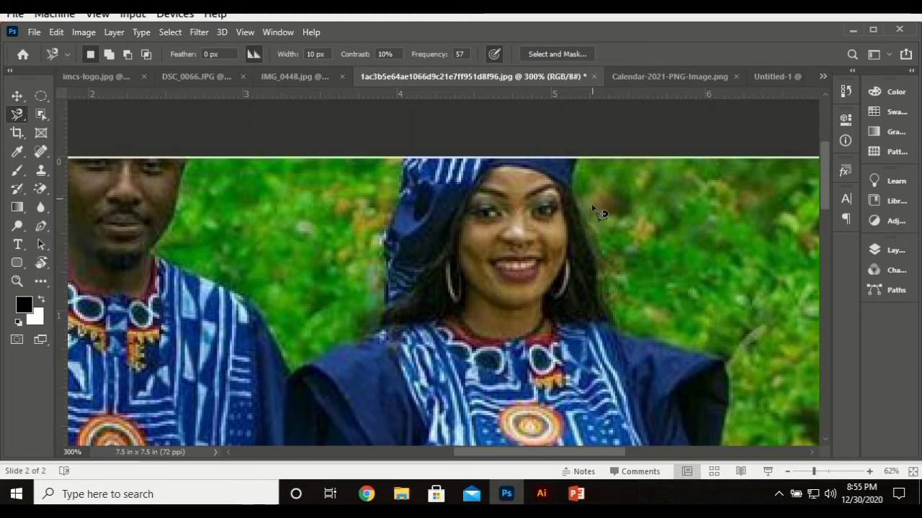
pyautogui.click(577, 159)
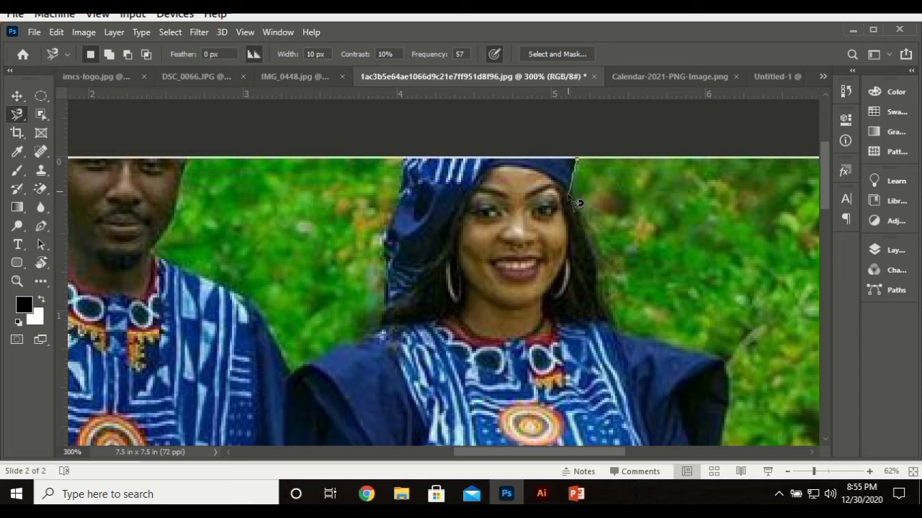
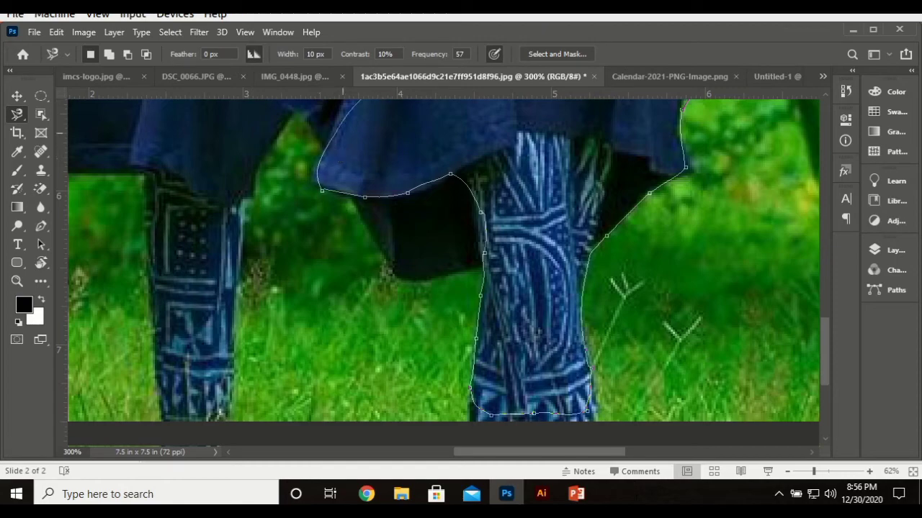
pyautogui.scroll(10, 569, 306)
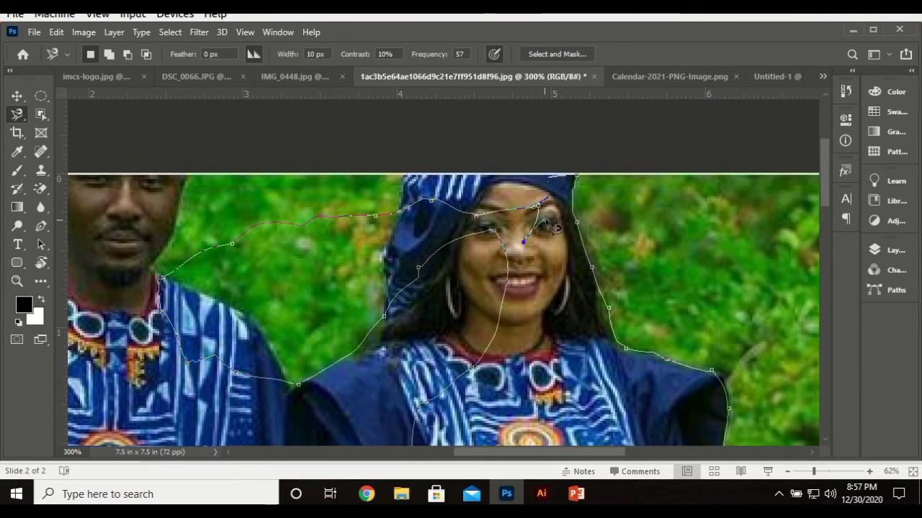
pyautogui.press('BackSpace')
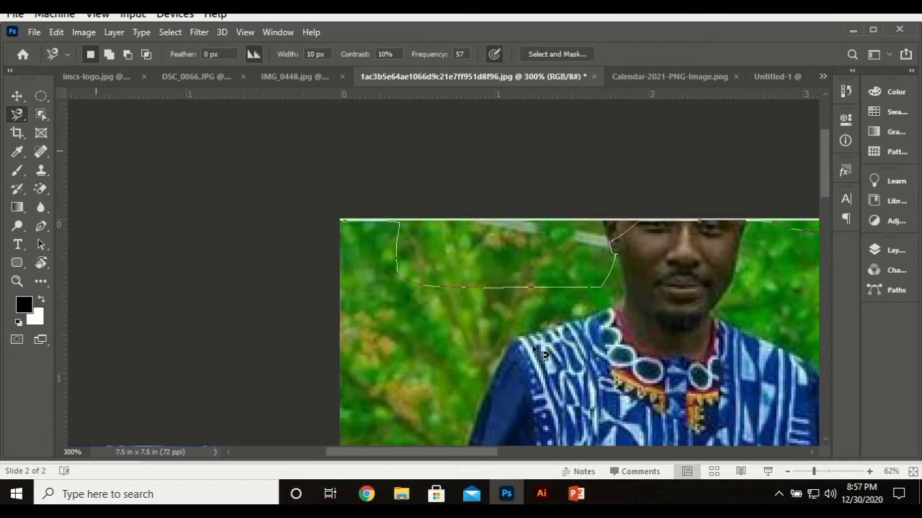
pyautogui.press('super')
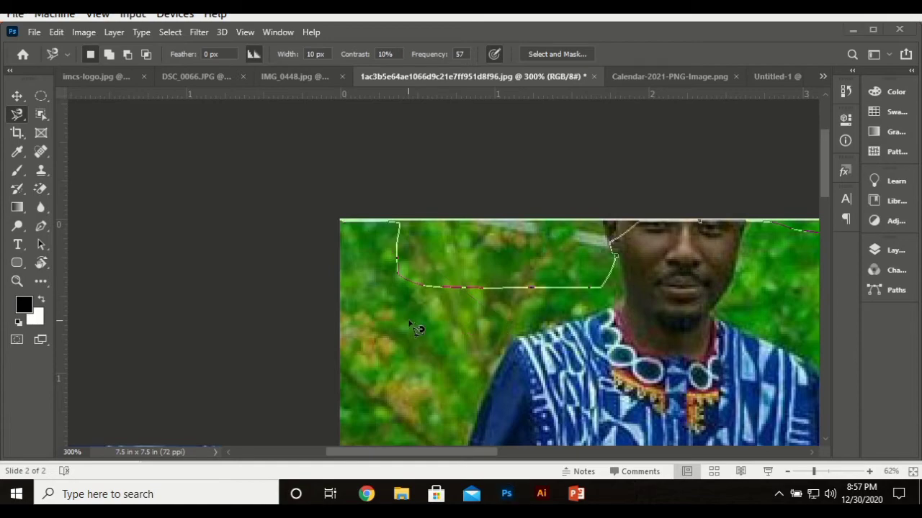
pyautogui.press('super')
pyautogui.press('super')
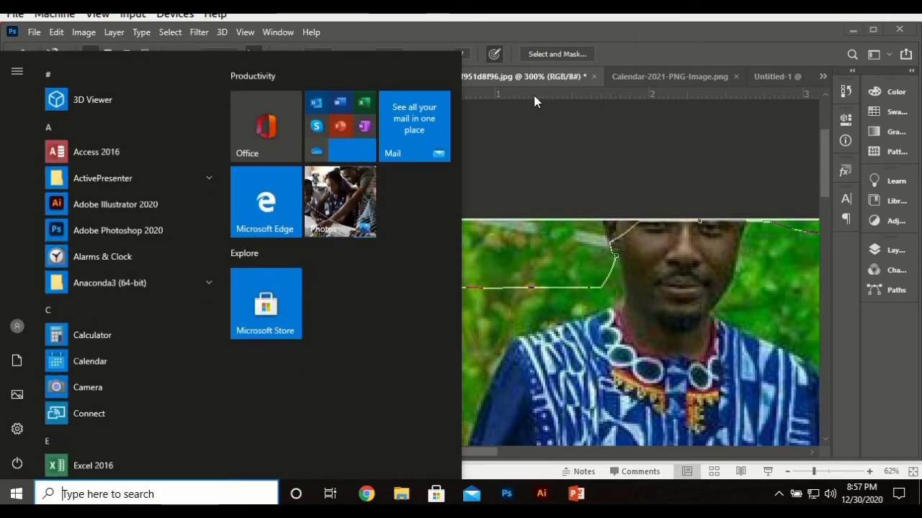
pyautogui.press('super')
# - Go to the calendar image and switch to the Quick Selection tool
pyautogui.click(663, 77)
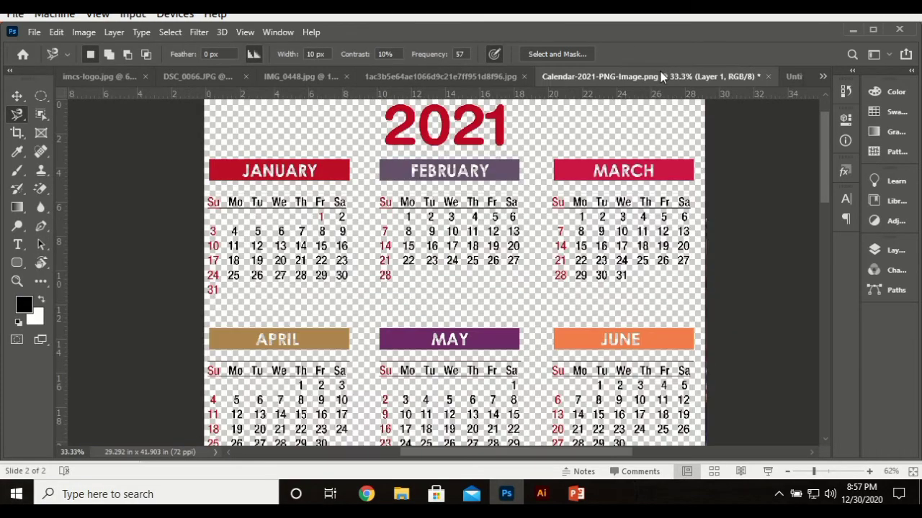
pyautogui.click(14, 99)
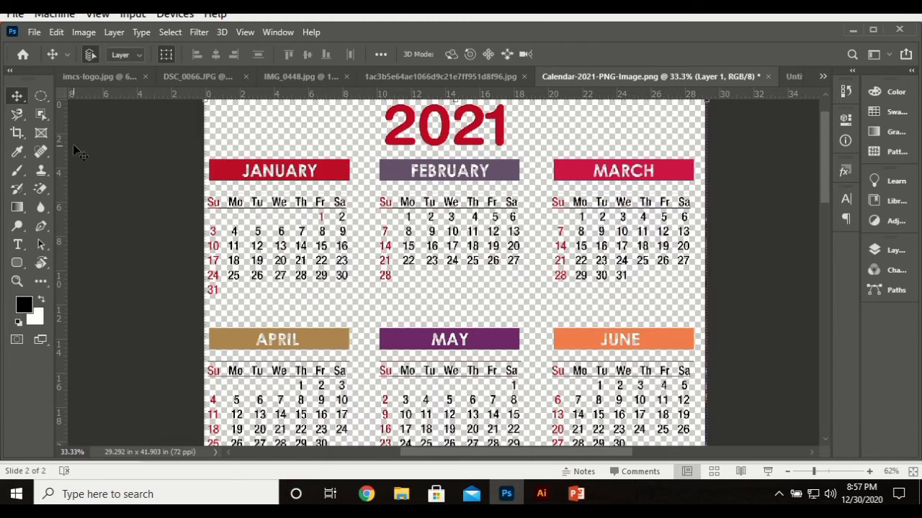
pyautogui.click(18, 115)
pyautogui.click(19, 120)
pyautogui.click(45, 119)
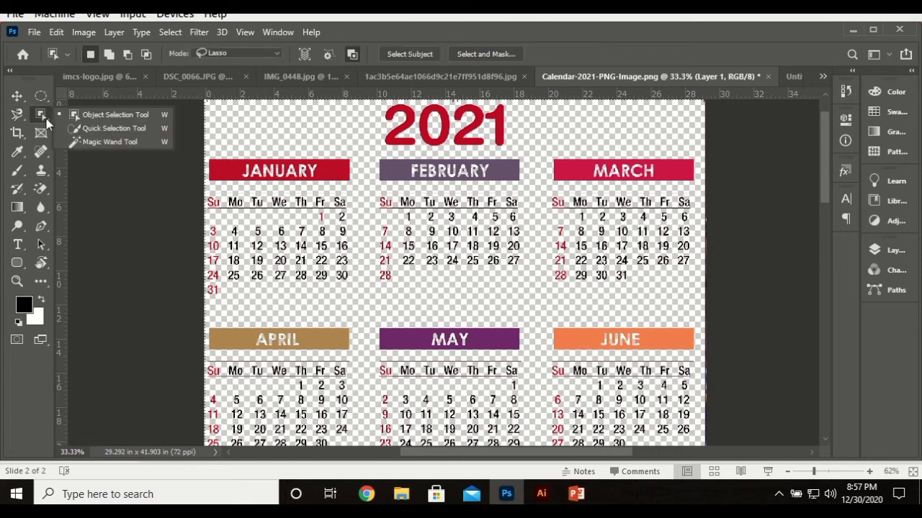
pyautogui.click(108, 128)
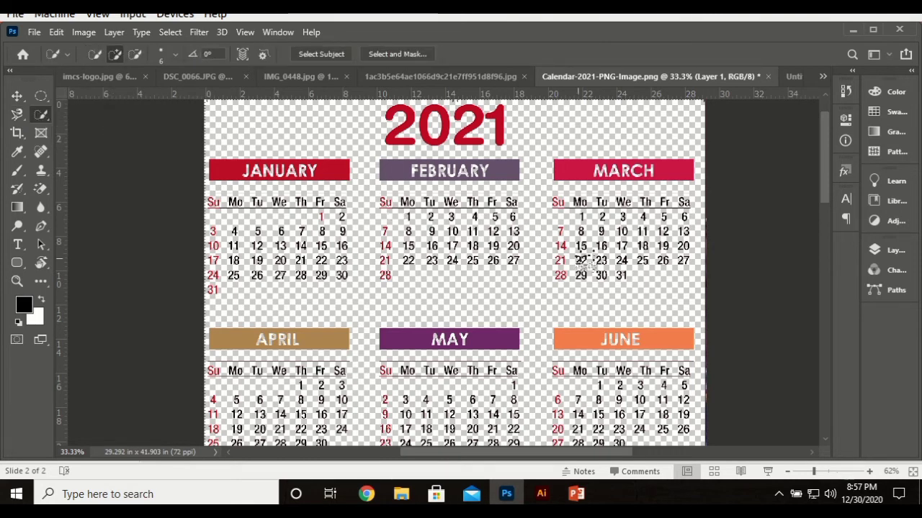
# - Return to the couple photo, fit it to the window and set the Quick Selection brush size to 130 px
pyautogui.click(458, 77)
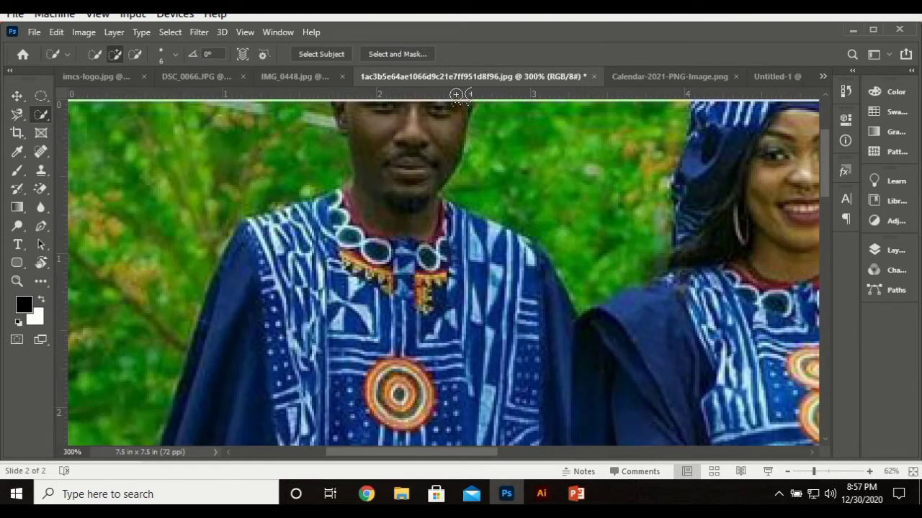
pyautogui.scroll(3, 531, 270)
pyautogui.scroll(1, 531, 270)
pyautogui.hotkey('ctrl', '0')
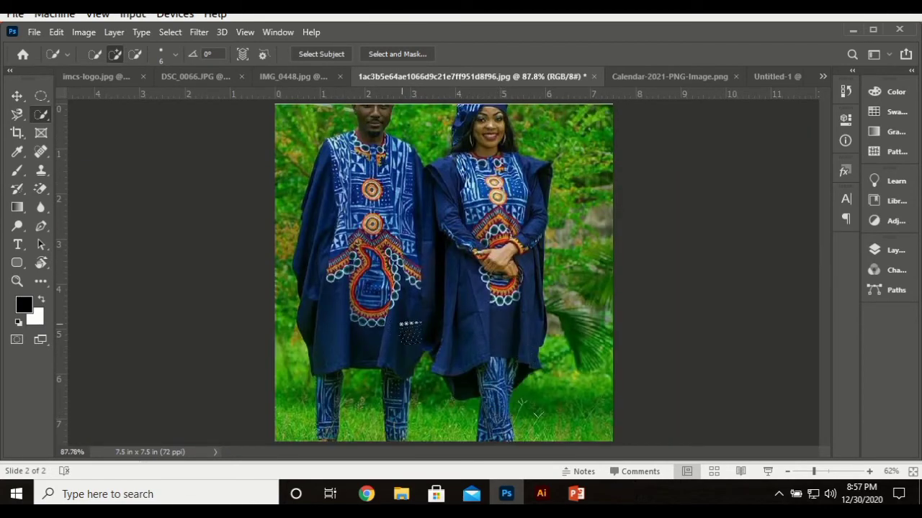
pyautogui.rightClick(500, 342)
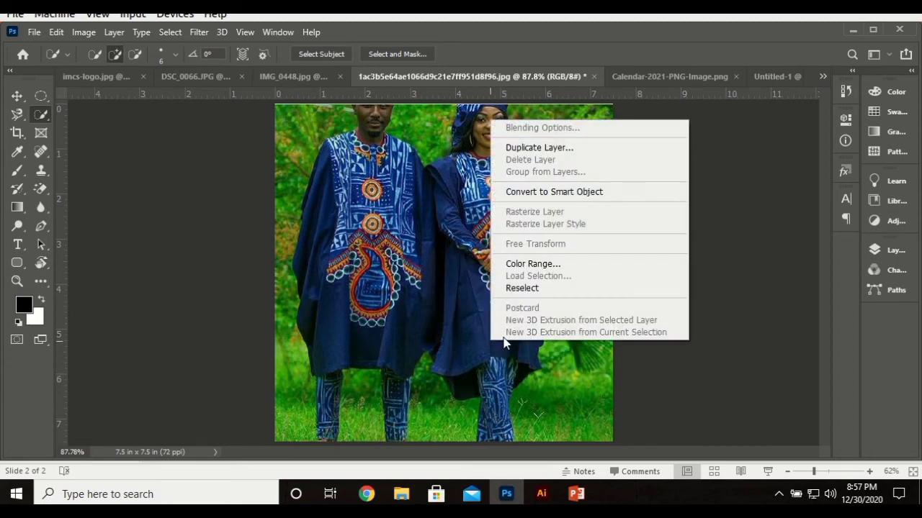
pyautogui.click(422, 275)
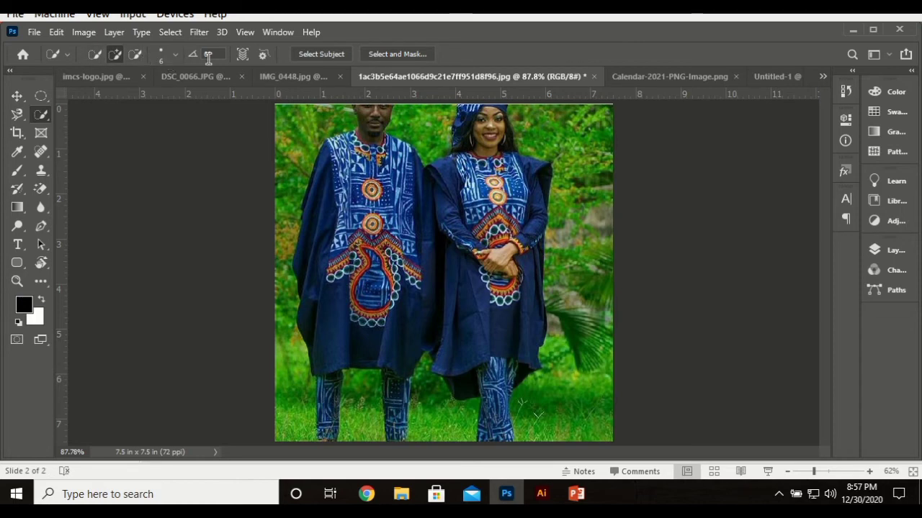
pyautogui.click(176, 55)
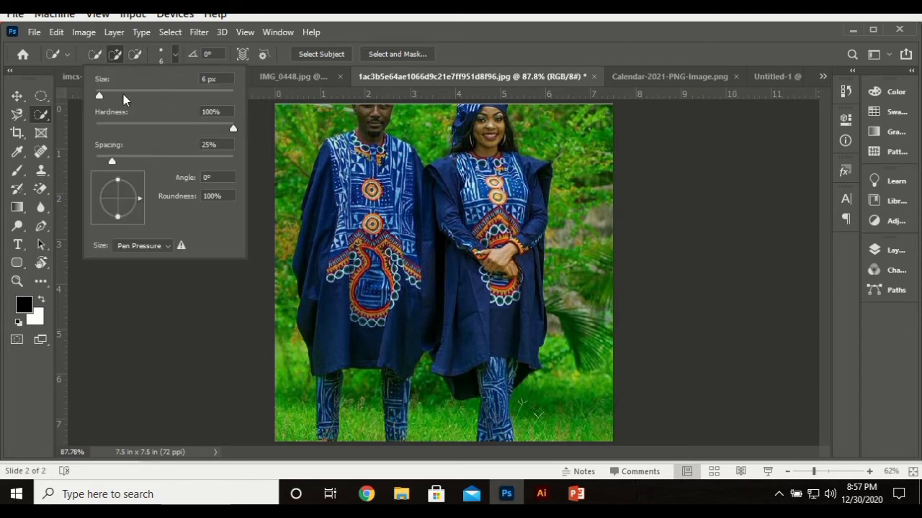
pyautogui.moveTo(123, 97); pyautogui.dragTo(133, 99)
pyautogui.moveTo(218, 95); pyautogui.dragTo(174, 96)
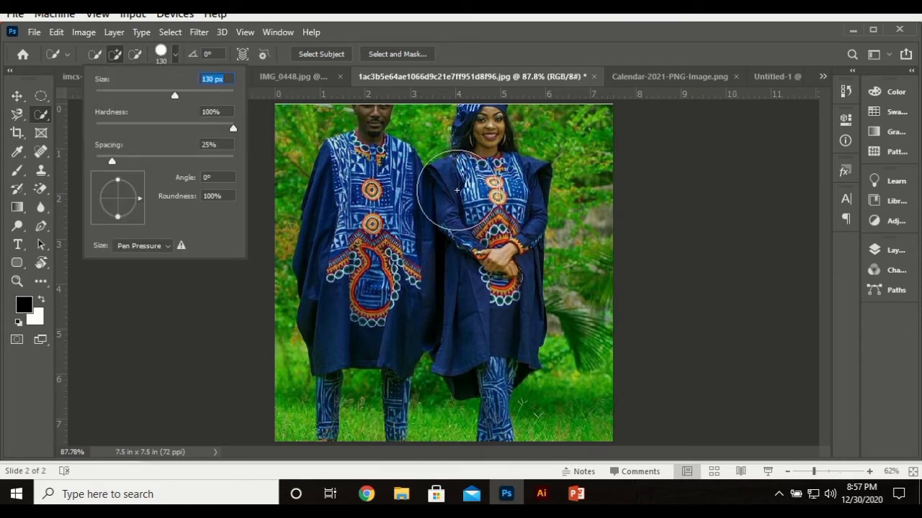
# - Paint a Quick Selection over the woman, and subtract the man's lower leg and the grass between the two figures
pyautogui.click(507, 228)
pyautogui.moveTo(507, 222)
pyautogui.mouseDown()
pyautogui.moveTo(487, 272)
pyautogui.moveTo(500, 305)
pyautogui.moveTo(477, 243)
pyautogui.moveTo(489, 173)
pyautogui.moveTo(479, 216)
pyautogui.moveTo(485, 376)
pyautogui.moveTo(477, 346)
pyautogui.mouseUp()
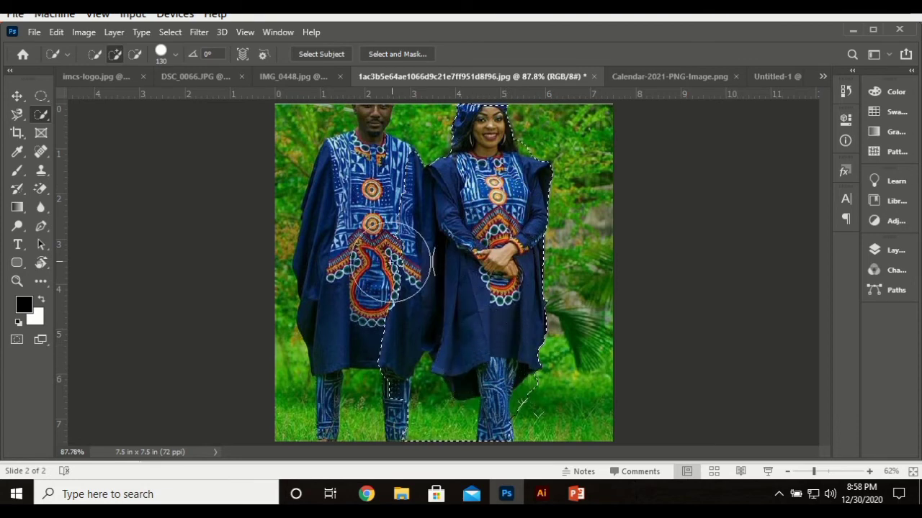
pyautogui.moveTo(421, 336)
pyautogui.mouseDown()
pyautogui.moveTo(405, 386)
pyautogui.moveTo(427, 410)
pyautogui.mouseUp()
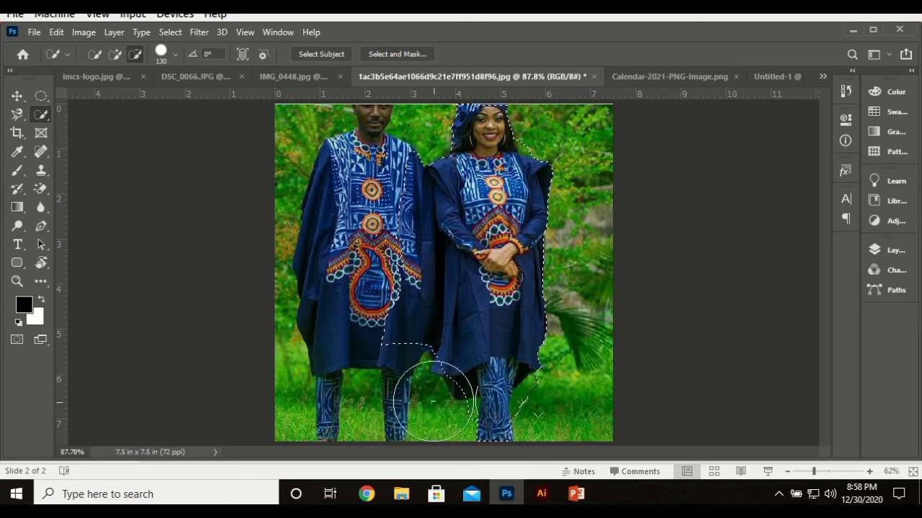
# - Set the Quick Selection brush size to 34 px
pyautogui.rightClick(375, 254)
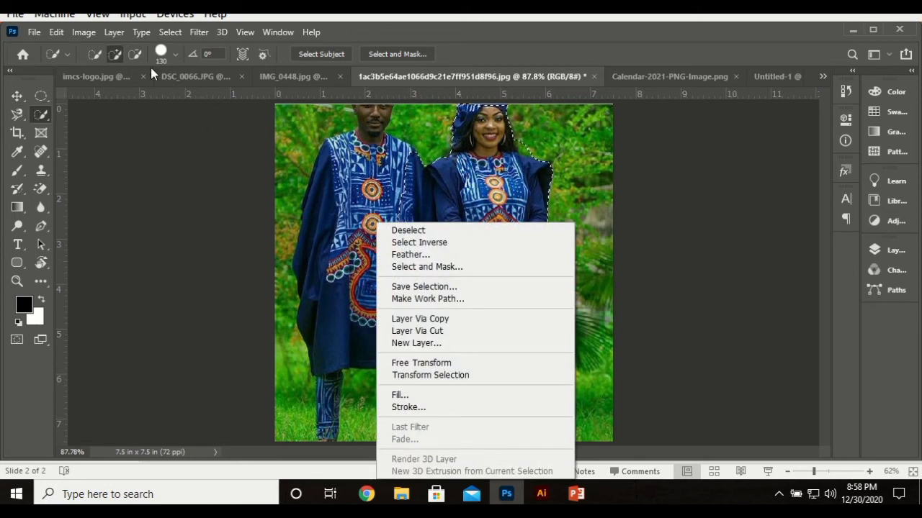
pyautogui.click(170, 52)
pyautogui.click(173, 54)
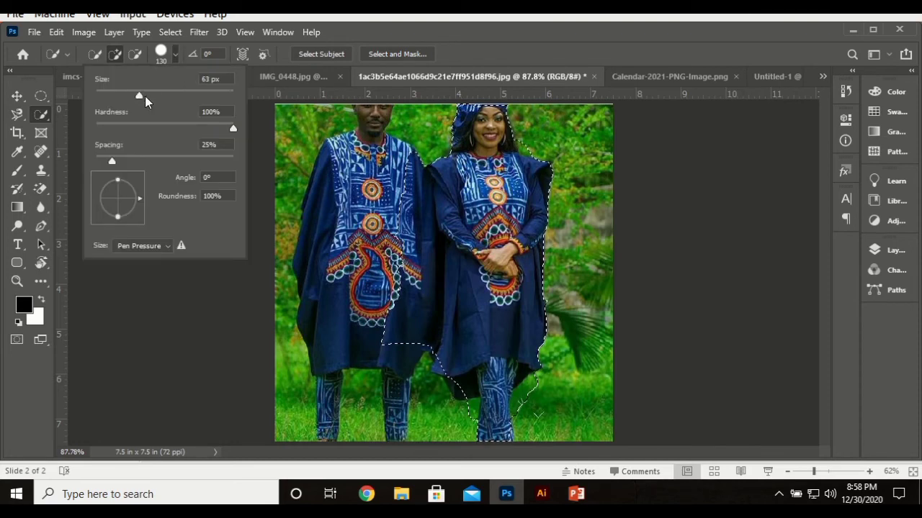
pyautogui.click(175, 56)
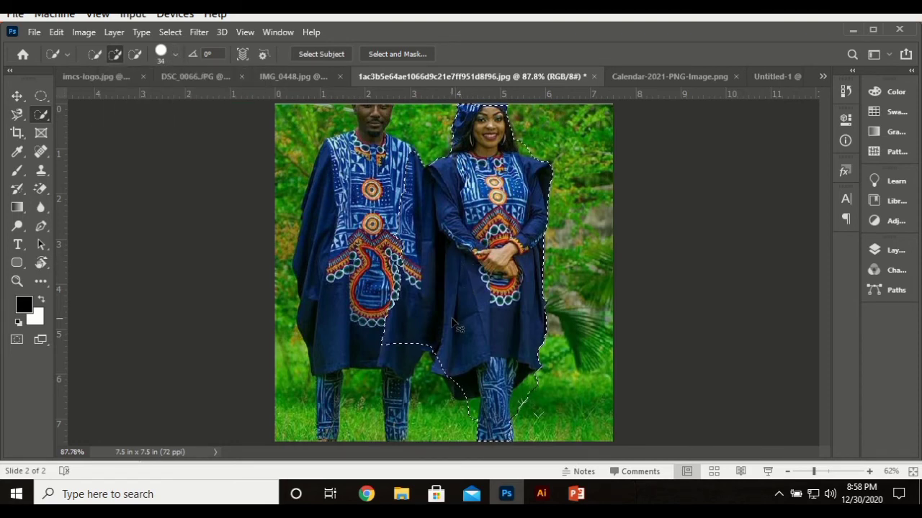
# - Subtract the patch of grass beside the woman's lower leg, on the side facing the man, from the selection
pyautogui.scroll(6, 456, 331)
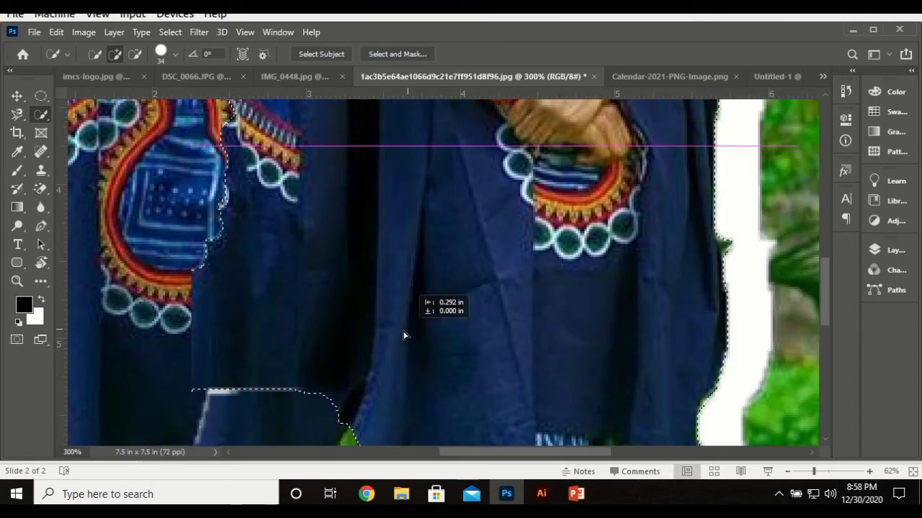
pyautogui.scroll(-8, 395, 330)
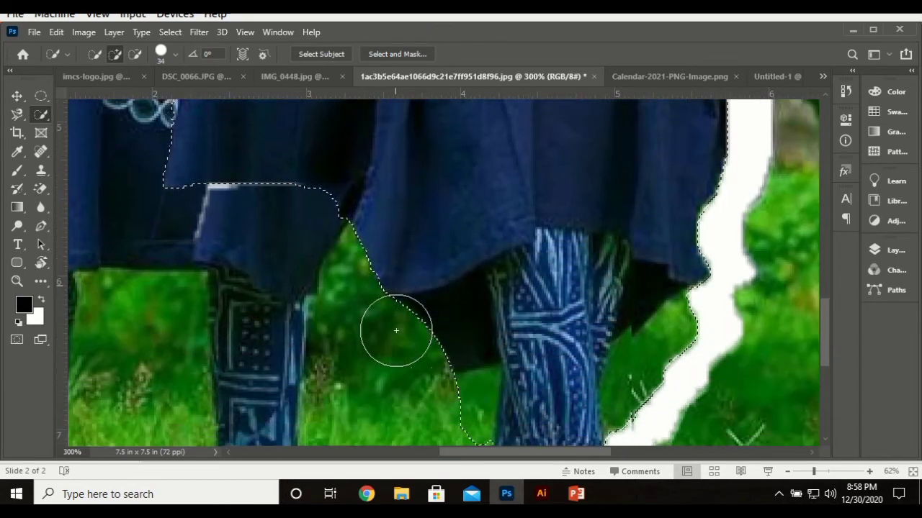
pyautogui.scroll(-6, 482, 309)
pyautogui.hscroll(3, 504, 311)
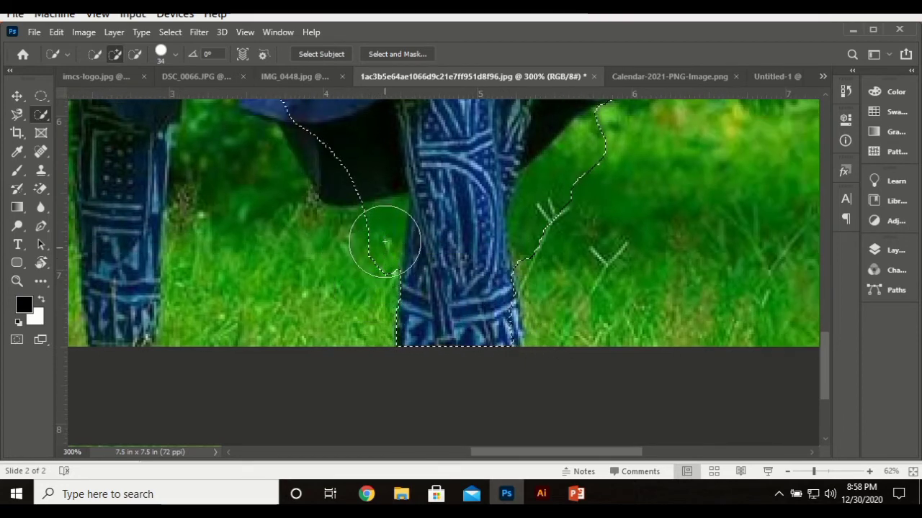
pyautogui.scroll(1, 386, 240)
pyautogui.scroll(1, 386, 240)
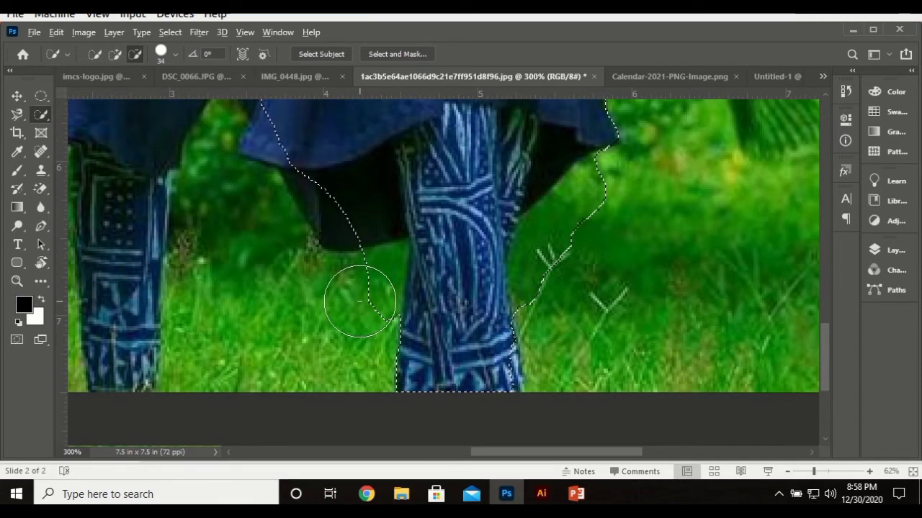
pyautogui.keyDown('alt'); pyautogui.click(363, 293); pyautogui.keyUp('alt')
pyautogui.moveTo(363, 293); pyautogui.dragTo(365, 273)
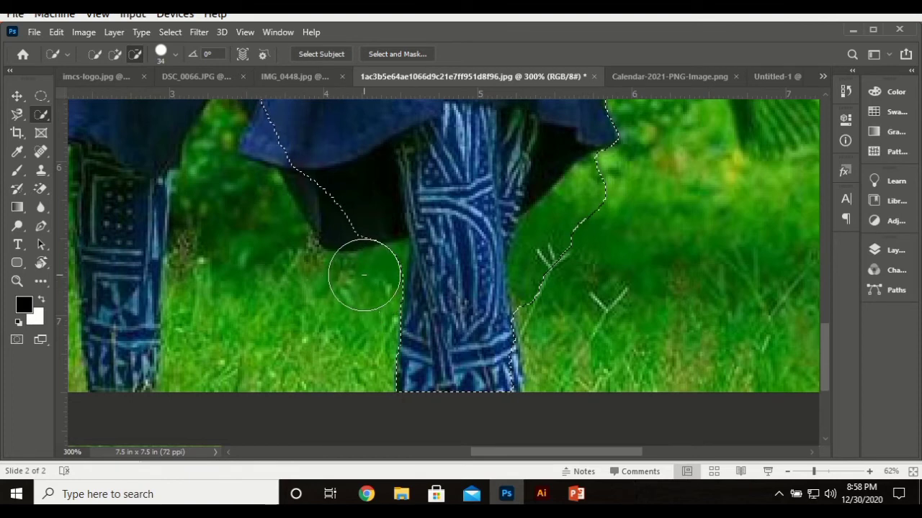
pyautogui.keyDown('alt'); pyautogui.click(373, 269); pyautogui.keyUp('alt')
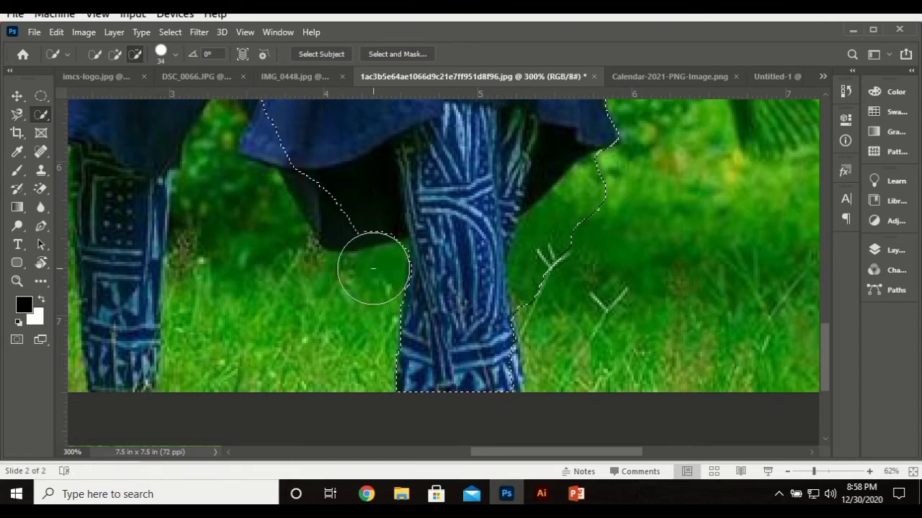
# - Set the Quick Selection brush size to 11 px and subtract the grass along the outer side of the woman's lower leg
pyautogui.click(175, 54)
pyautogui.moveTo(113, 96); pyautogui.dragTo(103, 95)
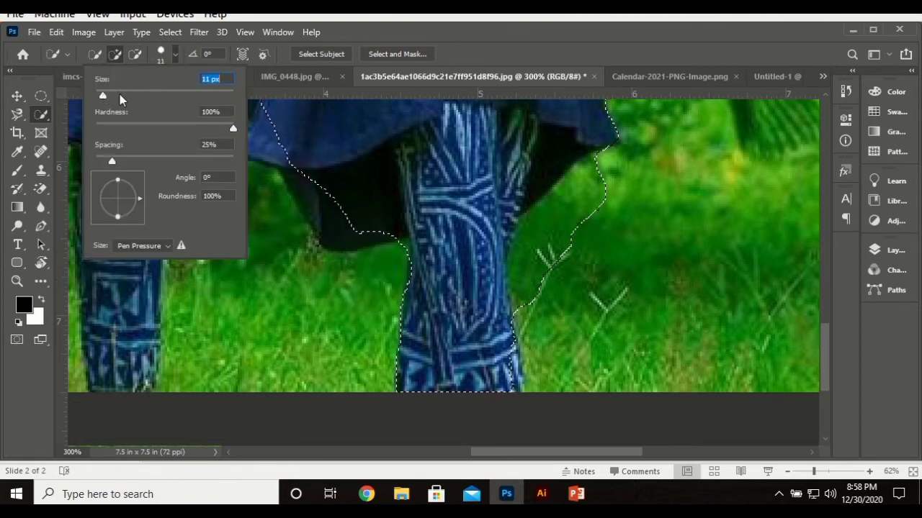
pyautogui.click(174, 57)
pyautogui.scroll(2, 408, 257)
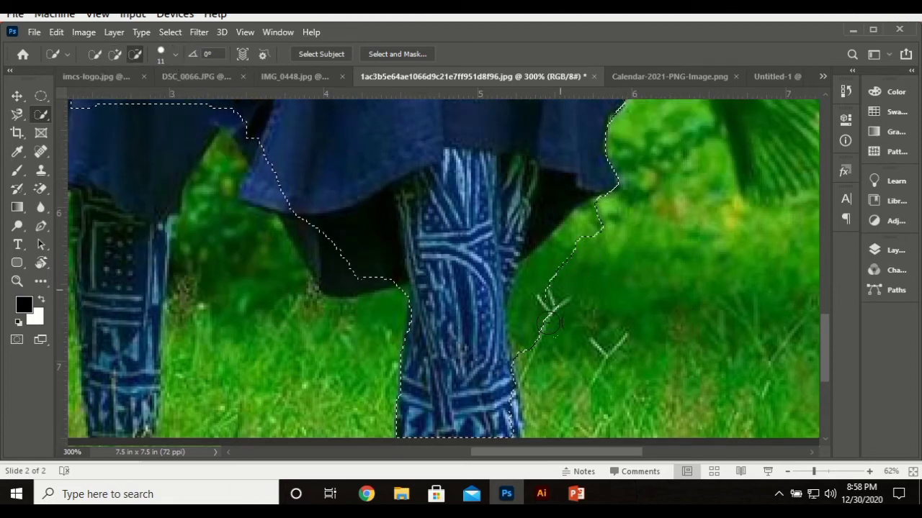
pyautogui.moveTo(526, 352); pyautogui.dragTo(548, 286)
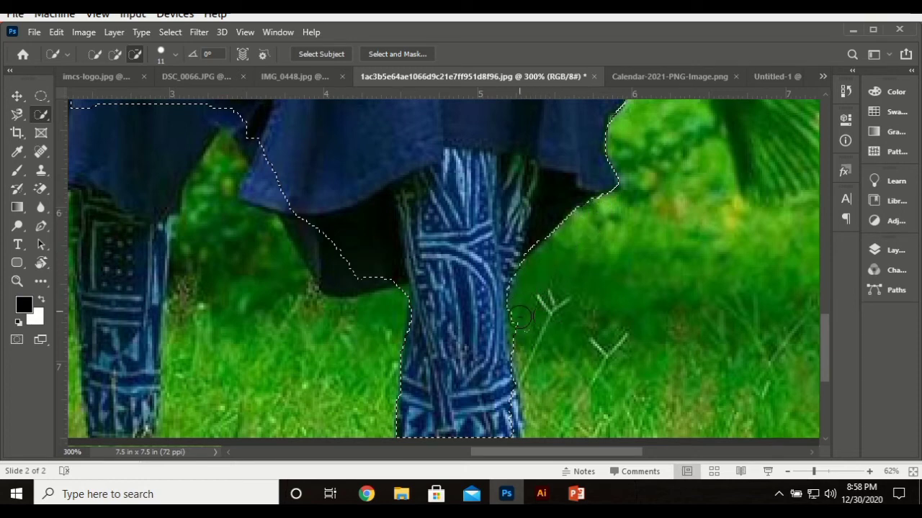
# - Subtract the small bulge of background beside the outer edge of the woman's robe, where the palm leaf meets it
pyautogui.scroll(8, 587, 328)
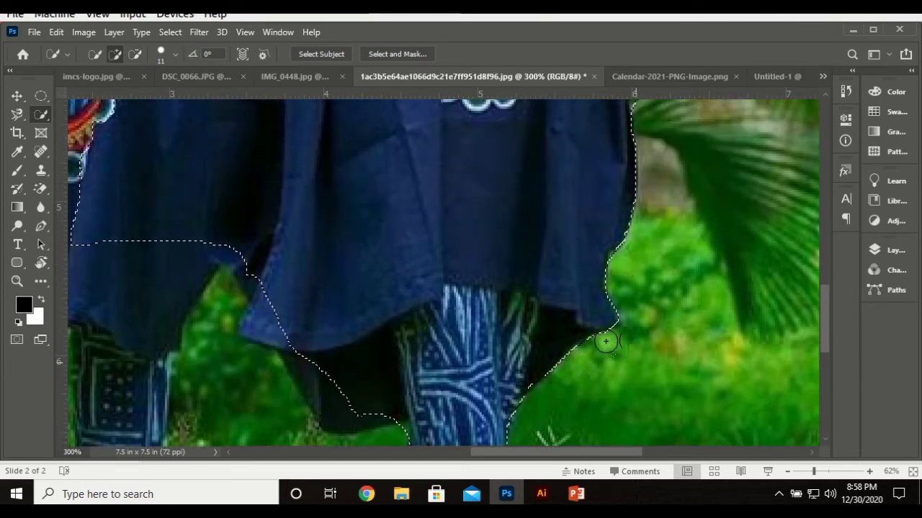
pyautogui.scroll(4, 649, 306)
pyautogui.scroll(3, 649, 302)
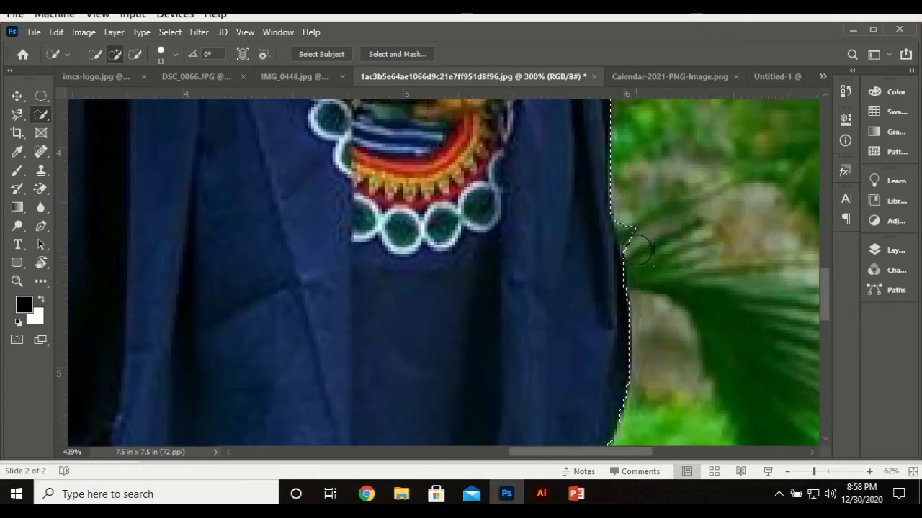
pyautogui.moveTo(633, 216); pyautogui.dragTo(633, 245)
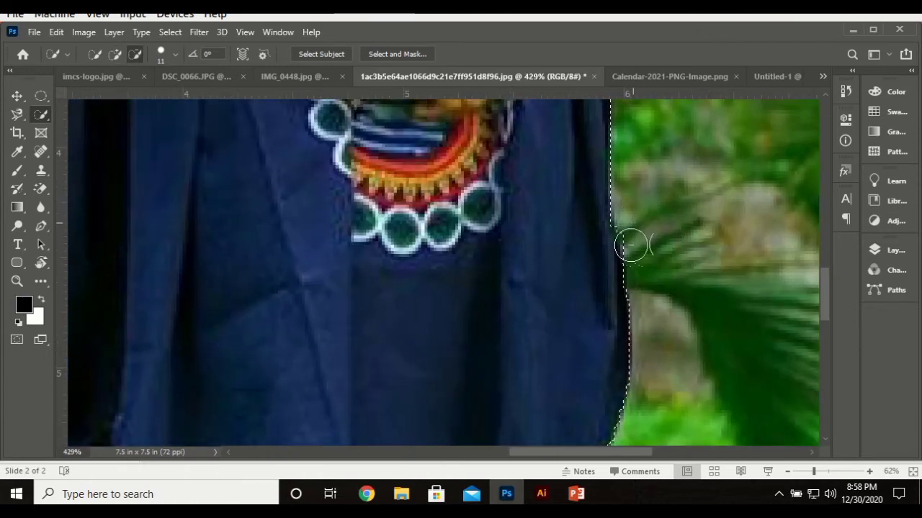
pyautogui.scroll(10, 668, 248)
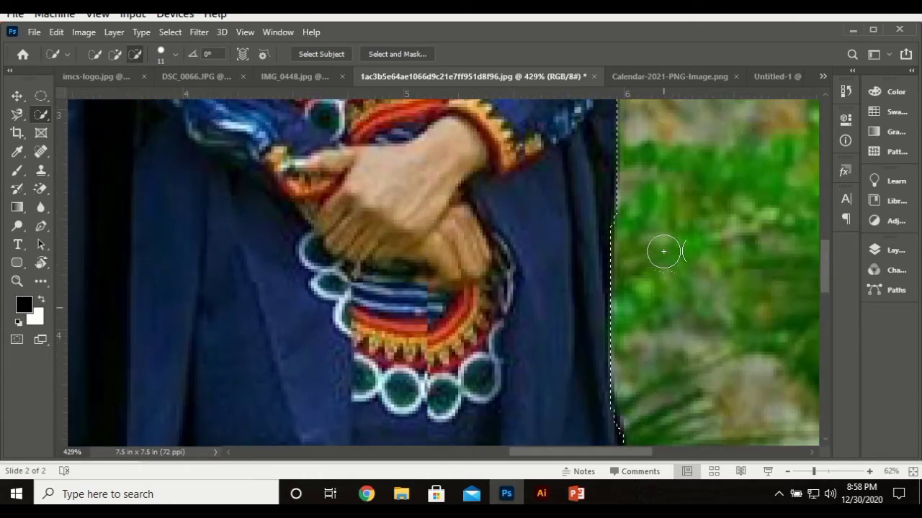
# - Subtract the foliage between the woman's hair and outer shoulder from the selection, and fit the photo to the window
pyautogui.scroll(12, 664, 251)
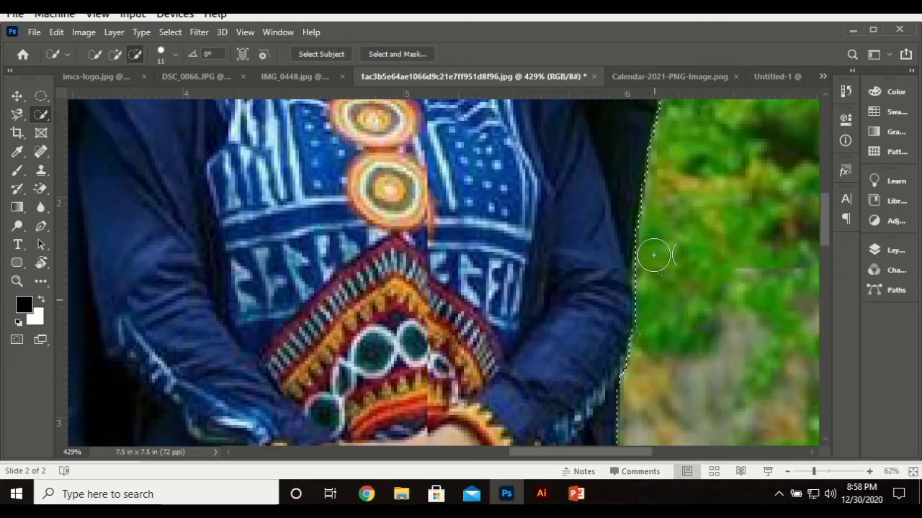
pyautogui.scroll(12, 652, 255)
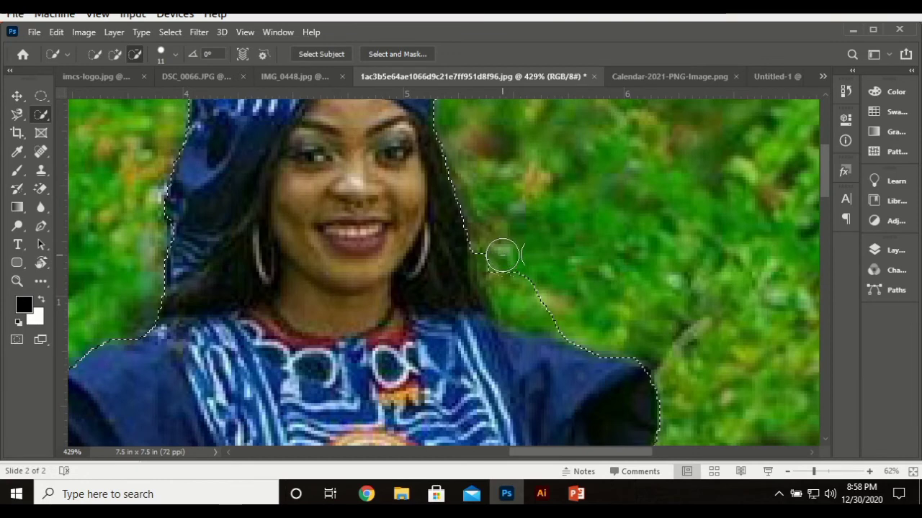
pyautogui.moveTo(504, 255)
pyautogui.mouseDown()
pyautogui.moveTo(513, 281)
pyautogui.moveTo(556, 319)
pyautogui.moveTo(514, 299)
pyautogui.moveTo(494, 267)
pyautogui.mouseUp()
pyautogui.scroll(4, 517, 253)
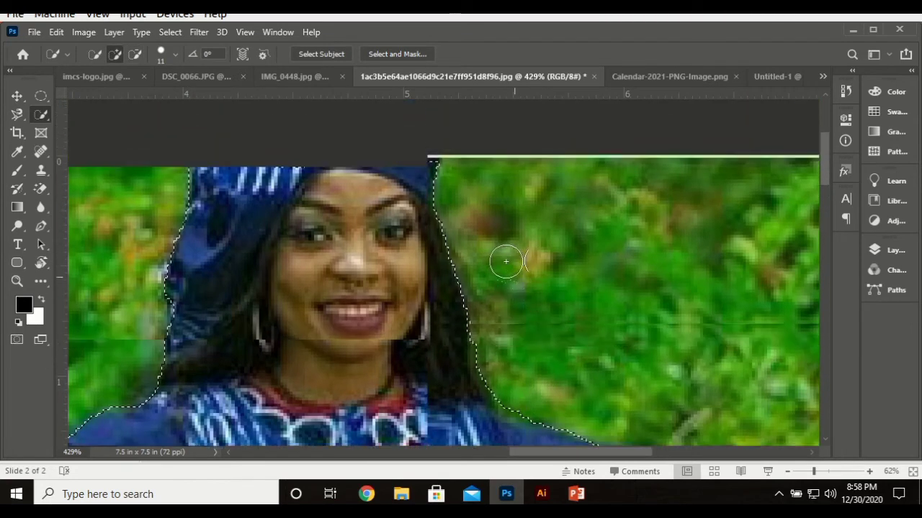
pyautogui.scroll(2, 505, 261)
pyautogui.hotkey('ctrl', '0')
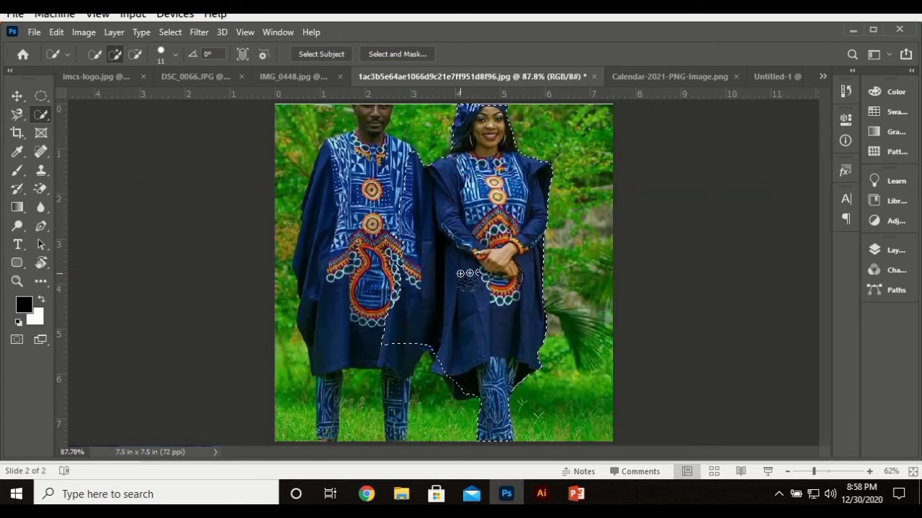
# - Switch to imcs-logo.jpg and select the white background around the emblem and text with the Magic Wand
pyautogui.click(90, 76)
pyautogui.rightClick(44, 114)
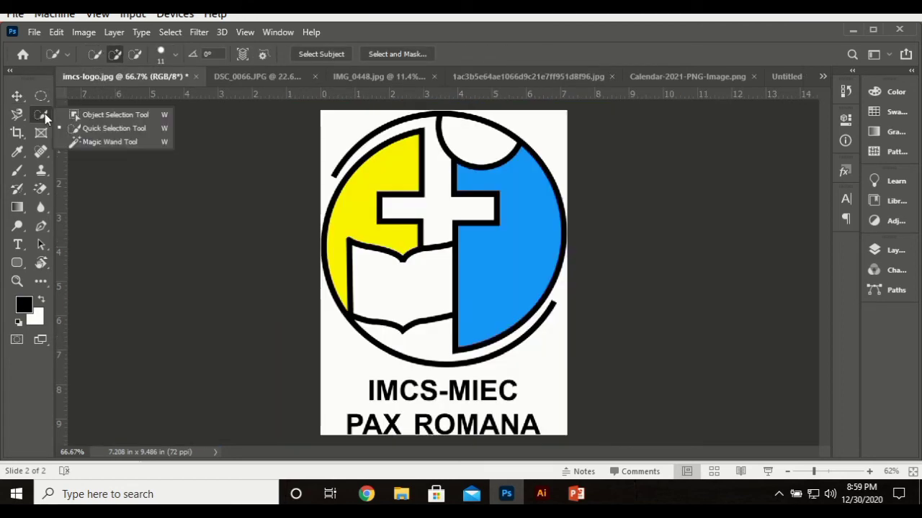
pyautogui.click(80, 148)
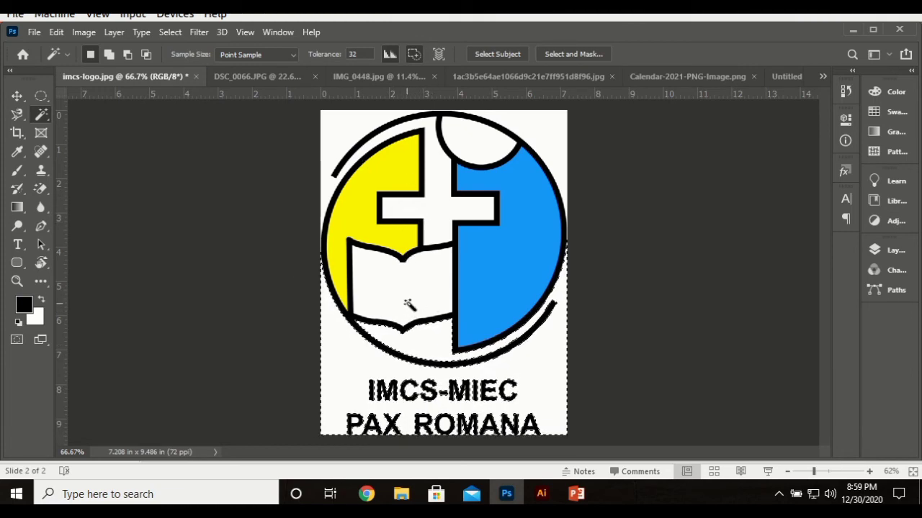
# - Set the Magic Wand to add to the selection with a tolerance of 9, and clear the background selection
pyautogui.click(103, 55)
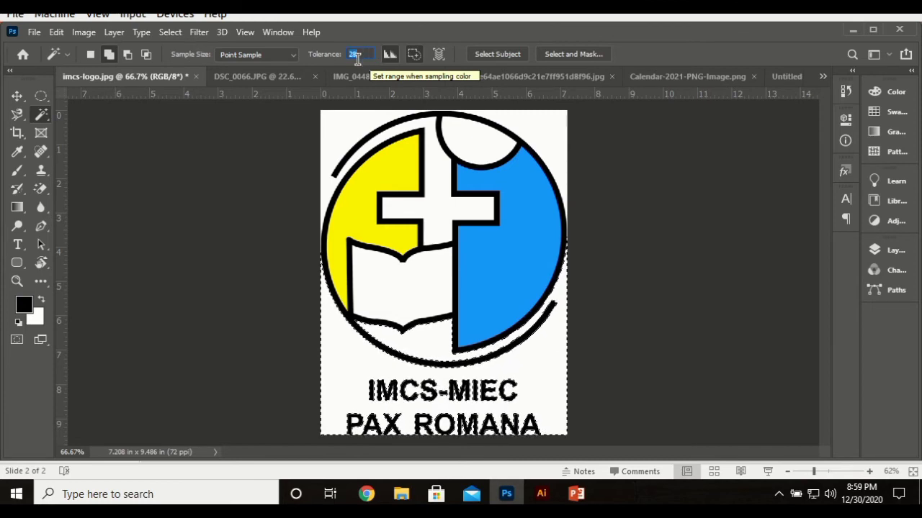
pyautogui.write('8')
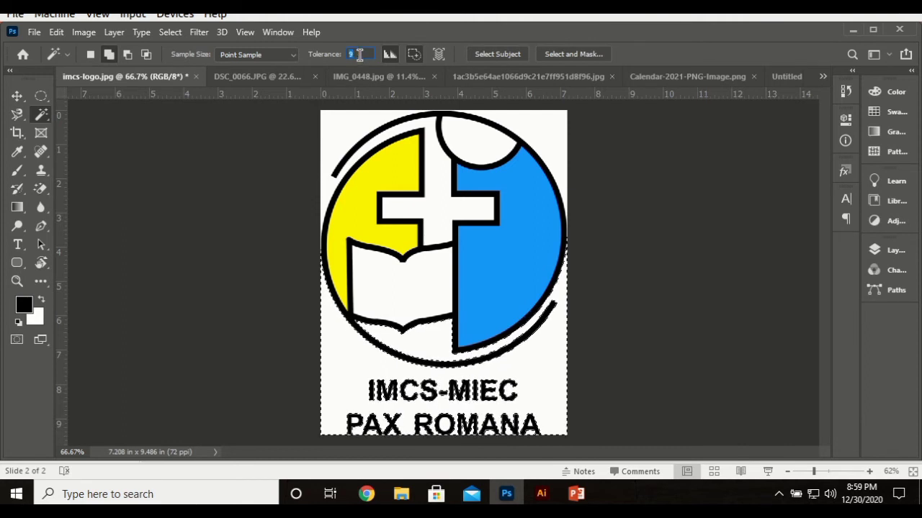
pyautogui.hotkey('ctrl', 'd')
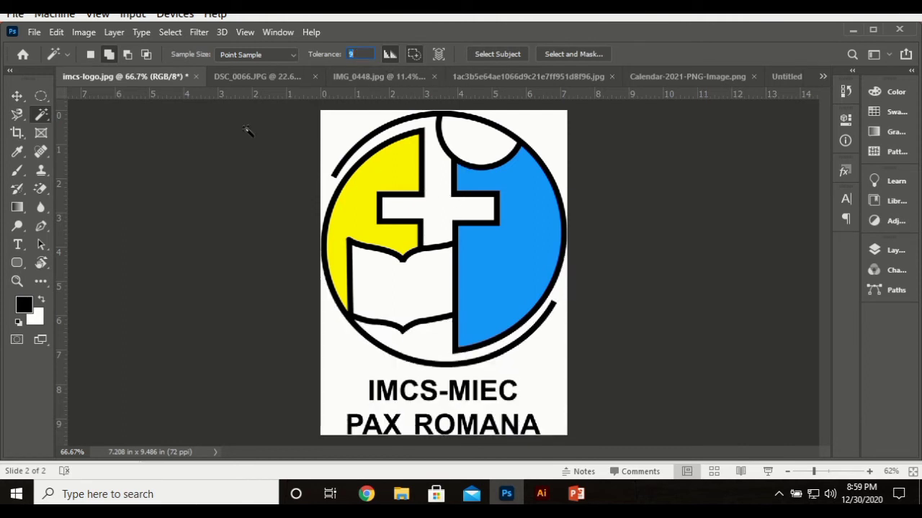
# - Build up a Magic Wand selection of the letters IMCS and the hyphen in the logo's IMCS-MIEC text
pyautogui.click(19, 99)
pyautogui.click(42, 115)
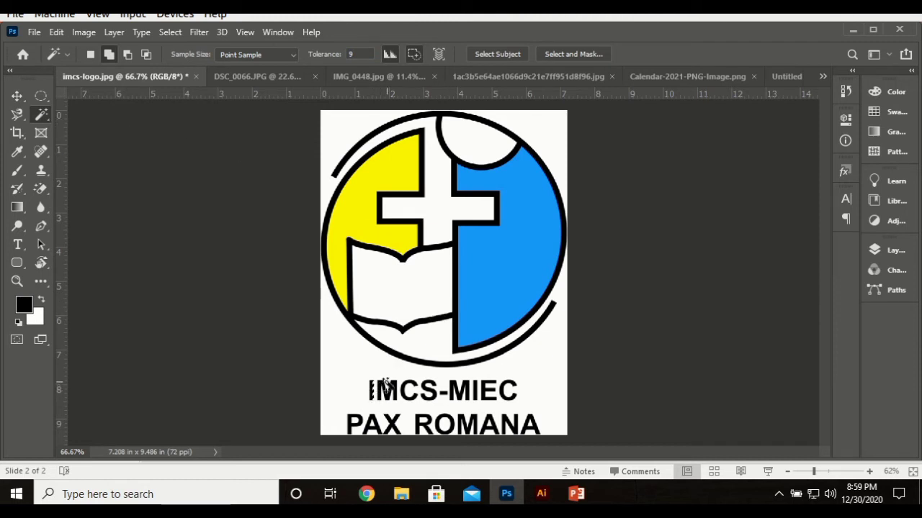
pyautogui.click(402, 398)
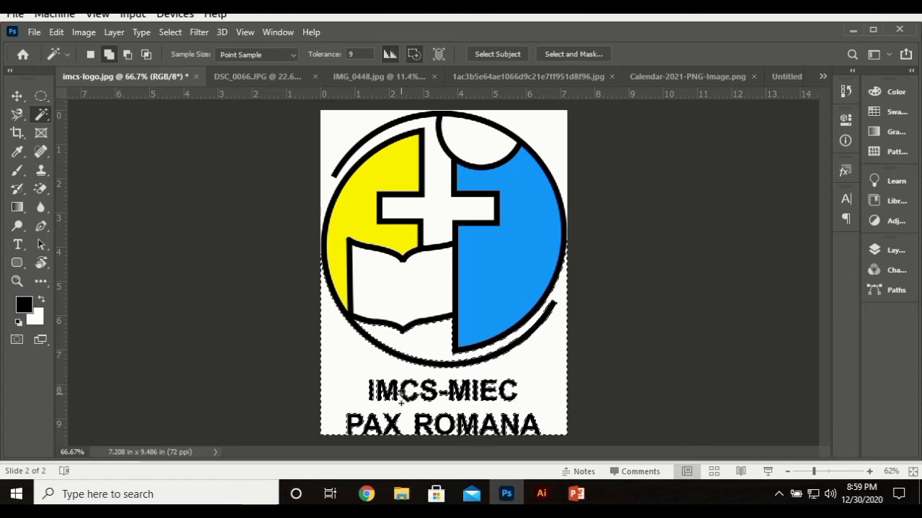
pyautogui.hotkey('ctrl', 'z')
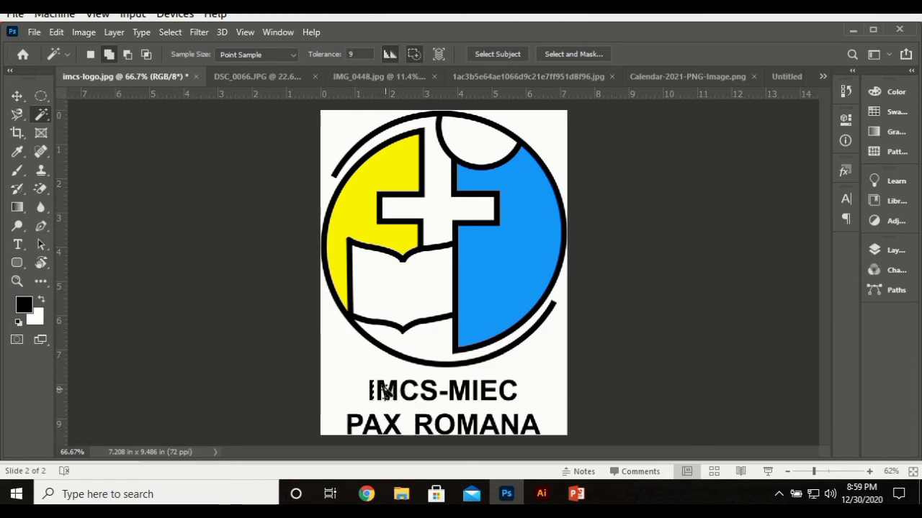
pyautogui.scroll(2, 370, 389)
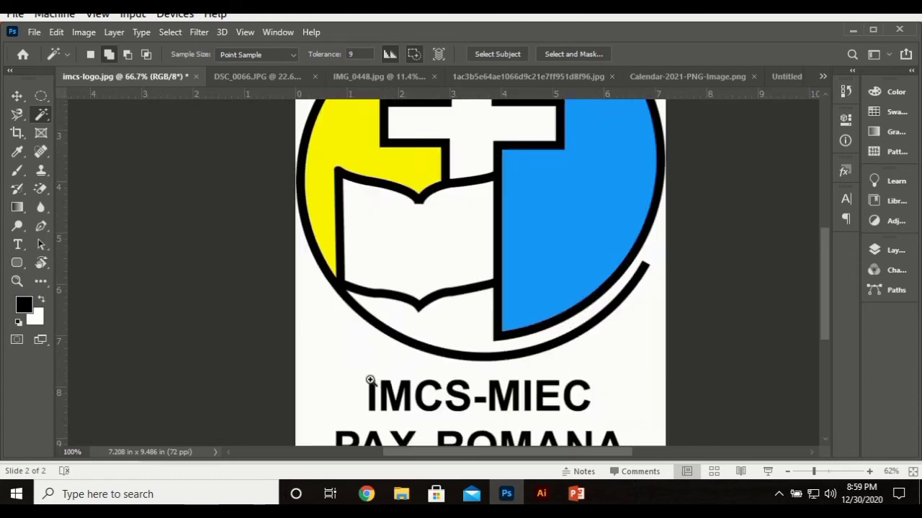
pyautogui.scroll(-2, 376, 393)
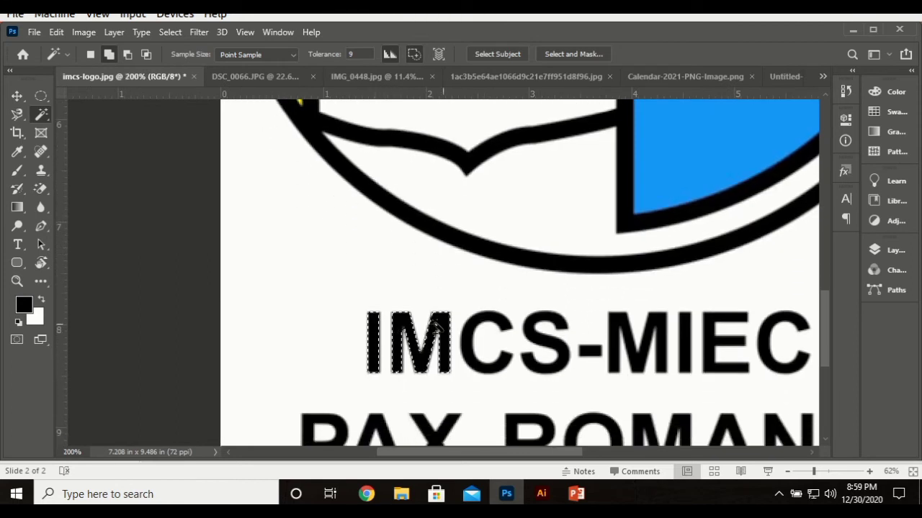
pyautogui.click(534, 325)
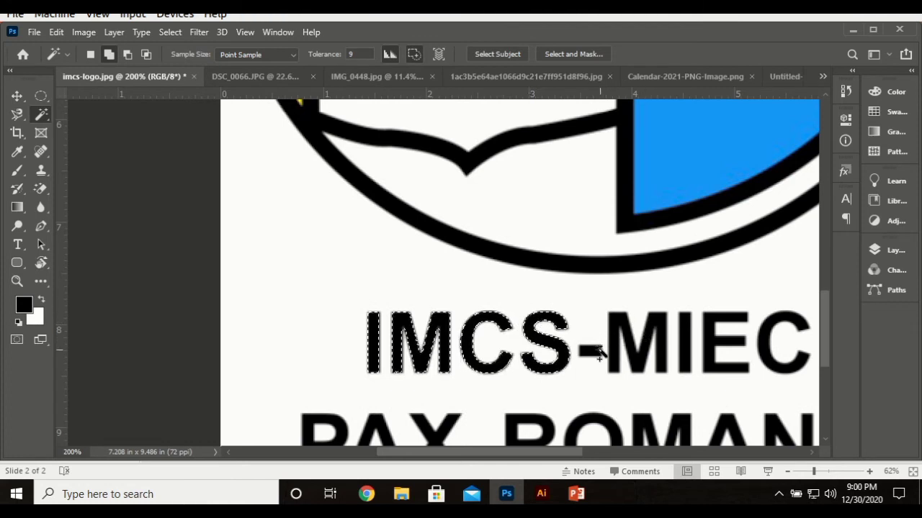
pyautogui.click(598, 350)
pyautogui.hscroll(3, 618, 348)
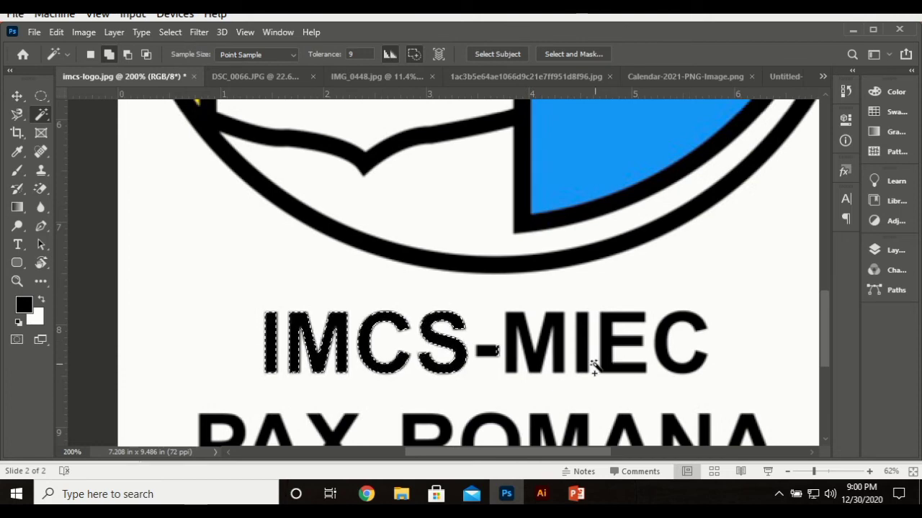
# - Review the Magic Wand's sample size options, fit the logo to the window and switch to the Move tool
pyautogui.click(264, 54)
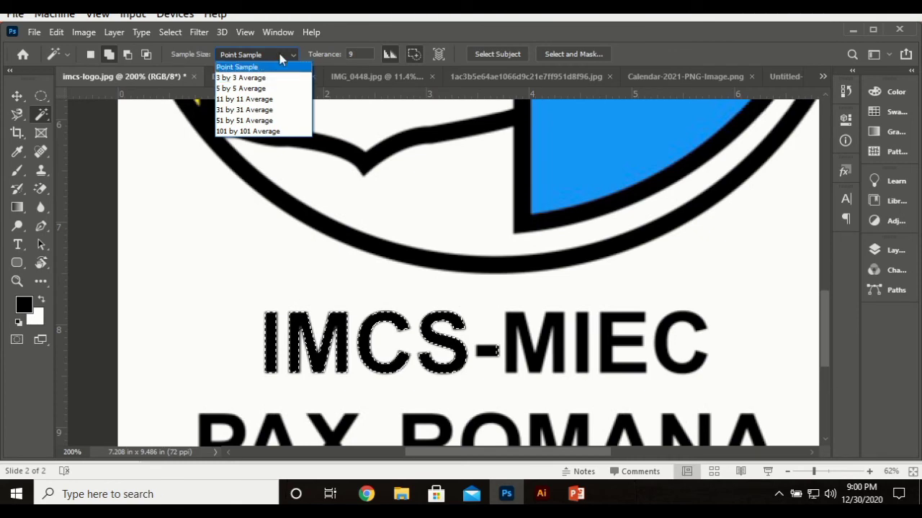
pyautogui.click(283, 55)
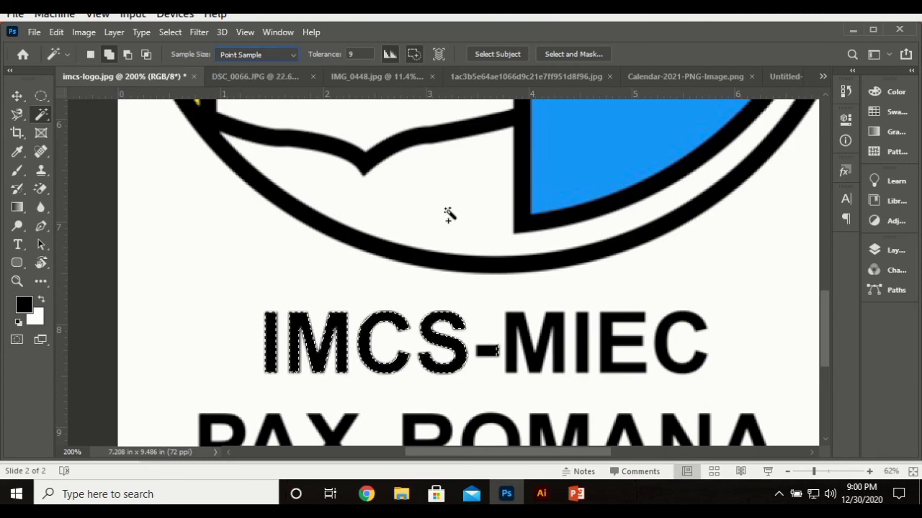
pyautogui.hotkey('ctrl', '0')
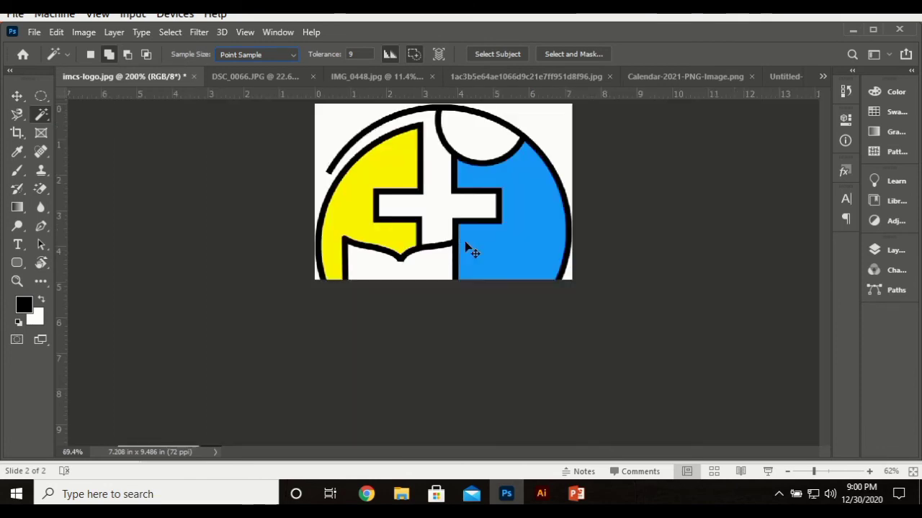
pyautogui.click(17, 97)
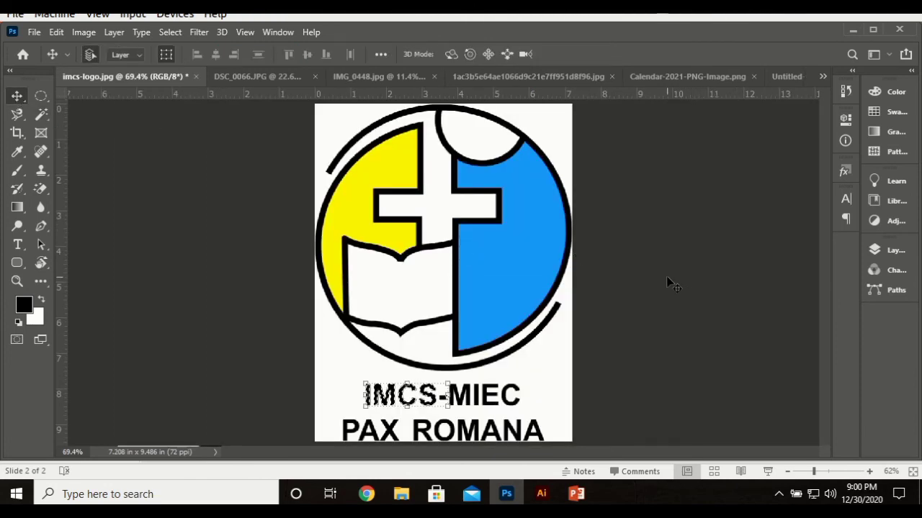
# - Switch to DSC_0066.JPG and select the man in the suit automatically with Select Subject
pyautogui.click(264, 82)
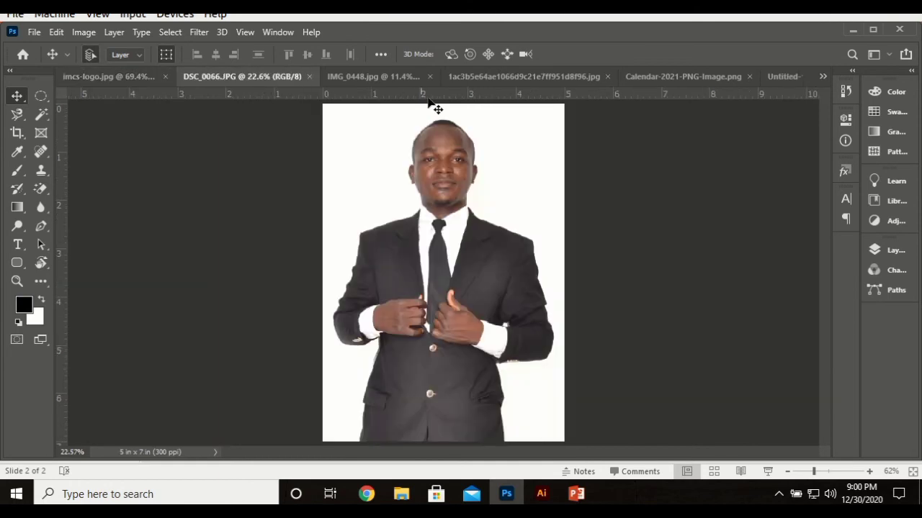
pyautogui.click(389, 79)
pyautogui.click(245, 72)
pyautogui.click(172, 36)
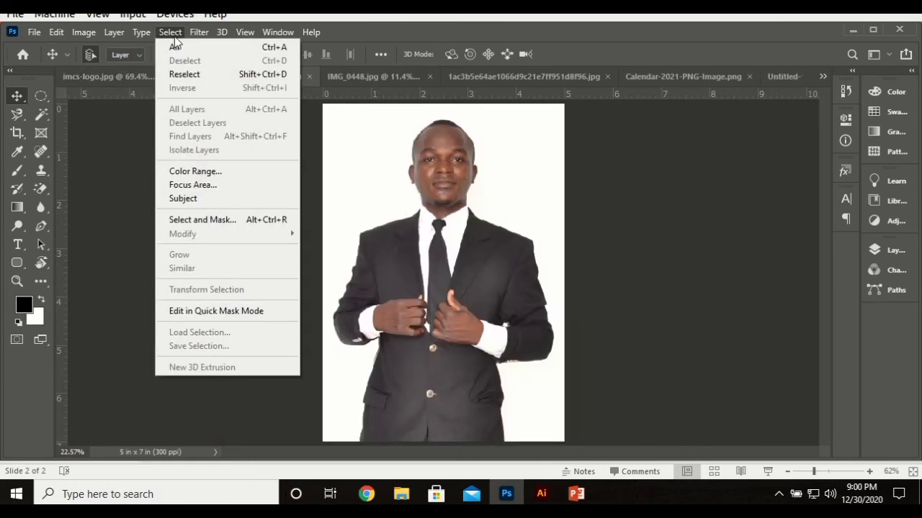
pyautogui.click(206, 199)
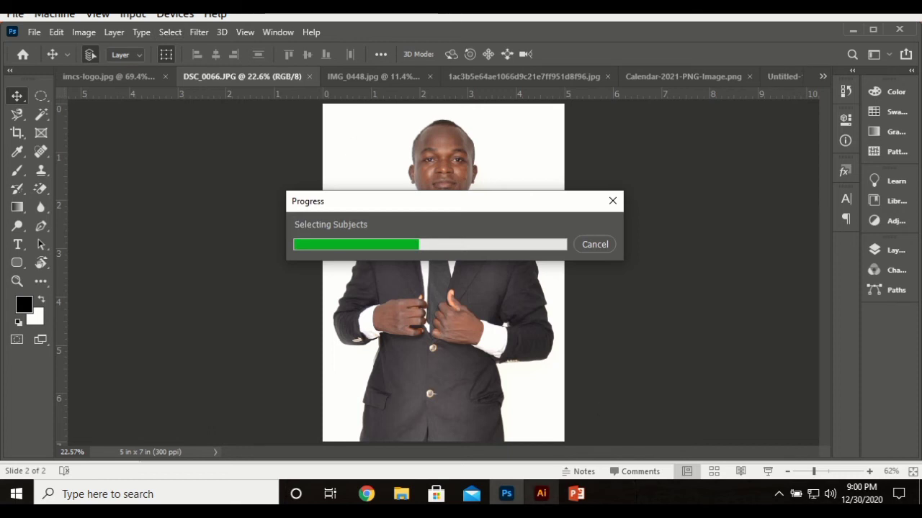
# - Switch to File Explorer and open the 4K Backgurands folder inside Resources
pyautogui.moveTo(401, 496)
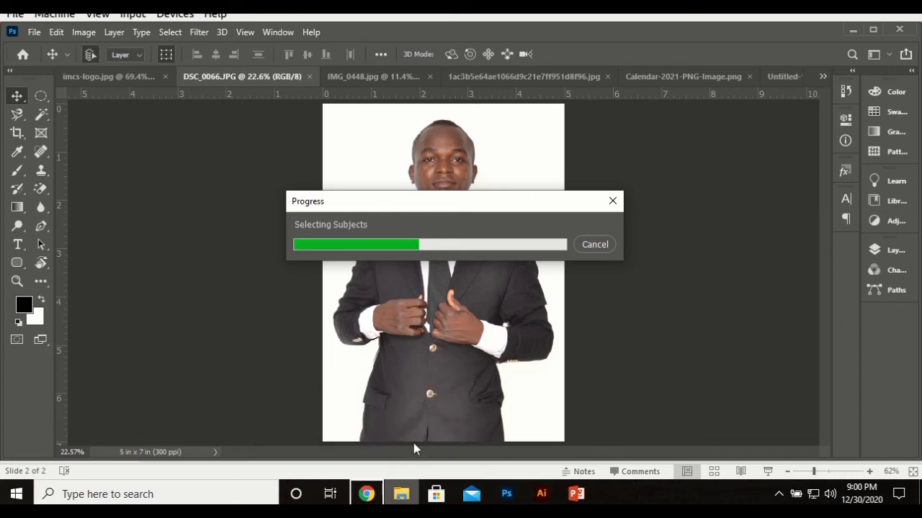
pyautogui.click(403, 496)
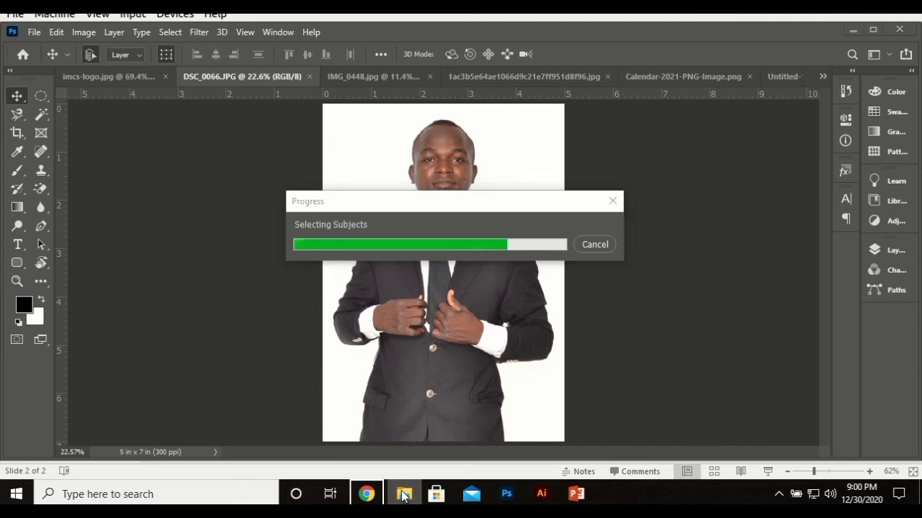
pyautogui.moveTo(405, 495)
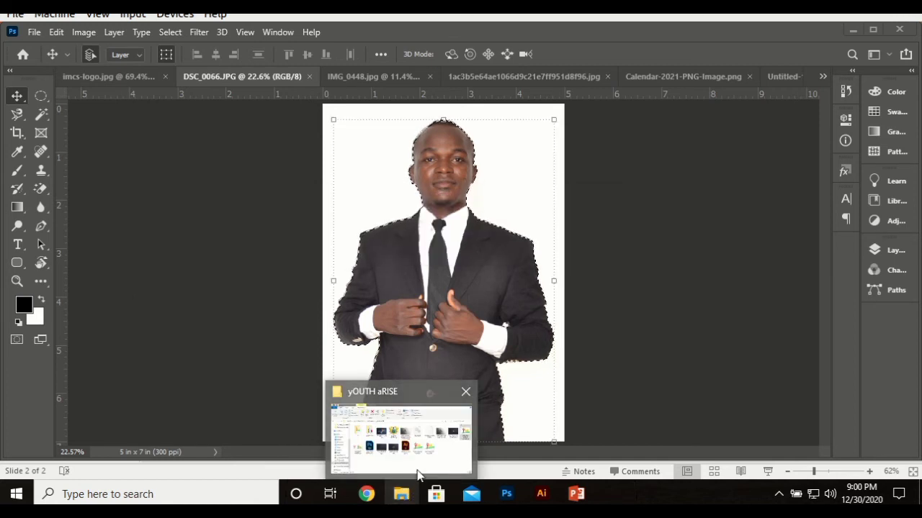
pyautogui.click(421, 446)
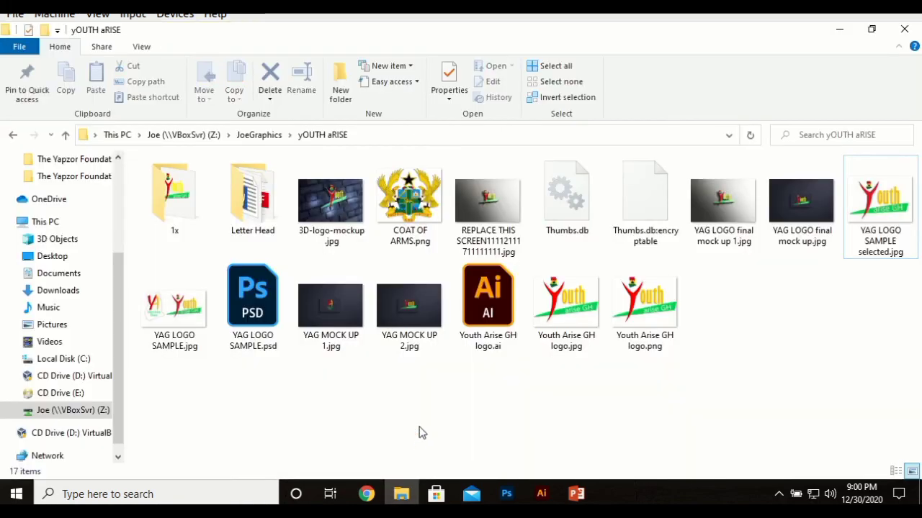
pyautogui.scroll(3, 58, 252)
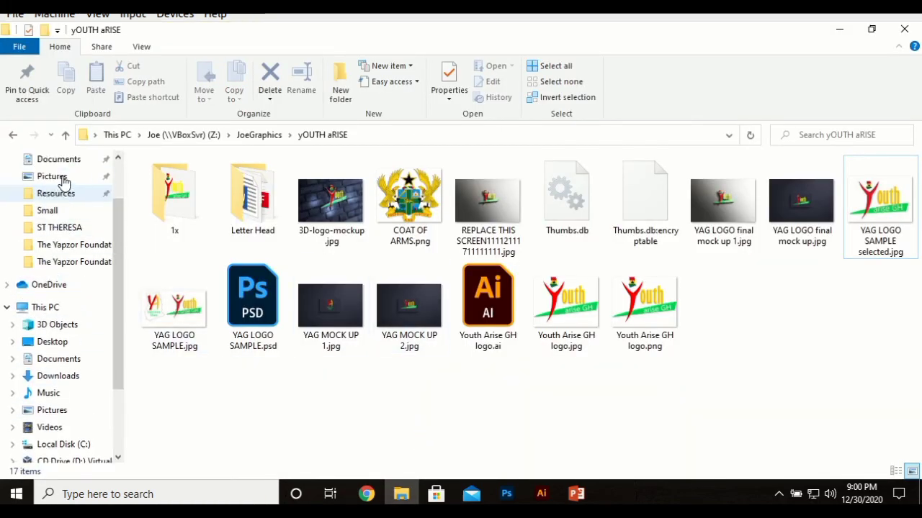
pyautogui.click(48, 216)
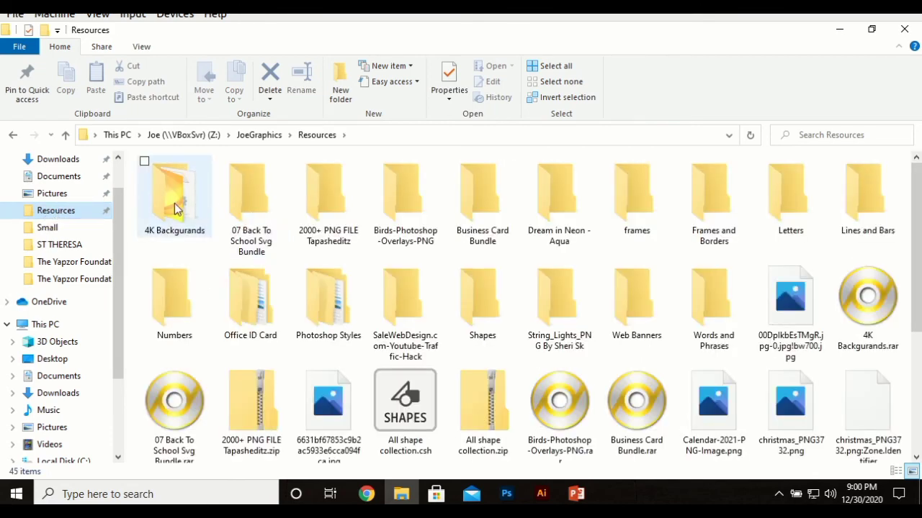
pyautogui.click(175, 206)
pyautogui.doubleClick(175, 203)
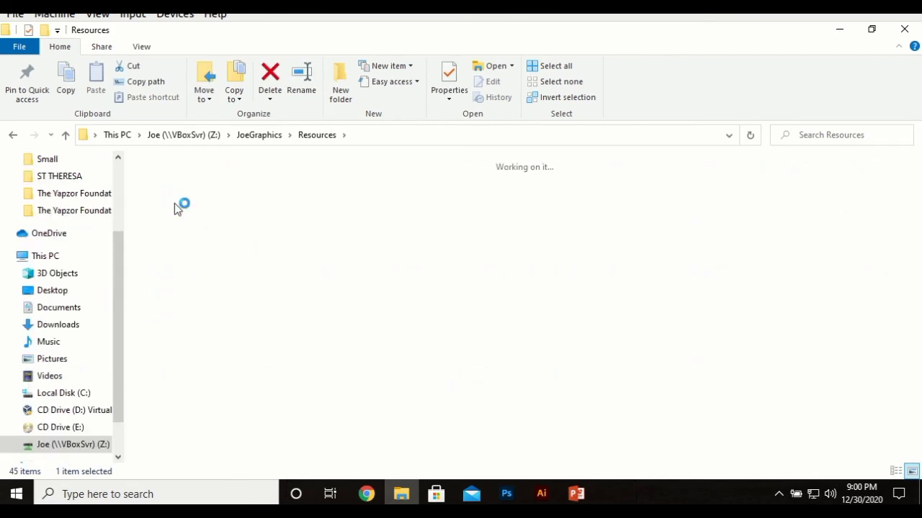
pyautogui.click(371, 245)
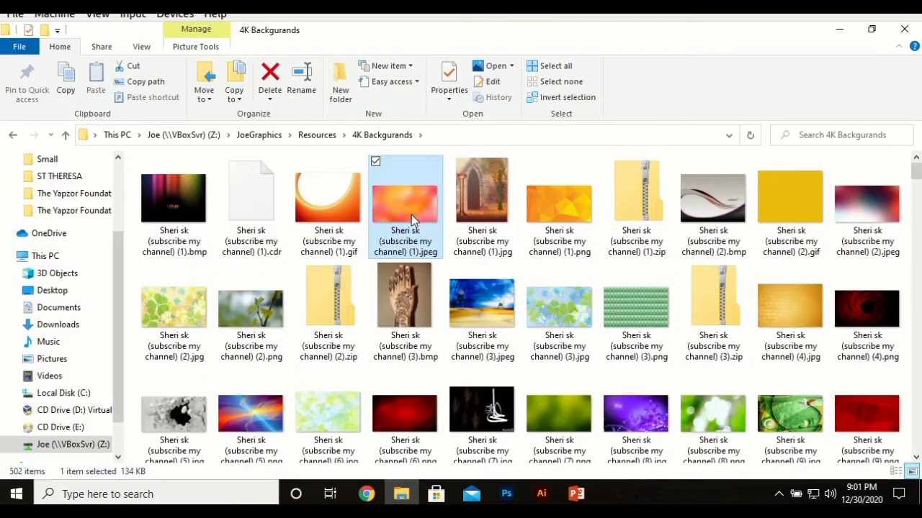
pyautogui.moveTo(411, 214); pyautogui.dragTo(494, 233)
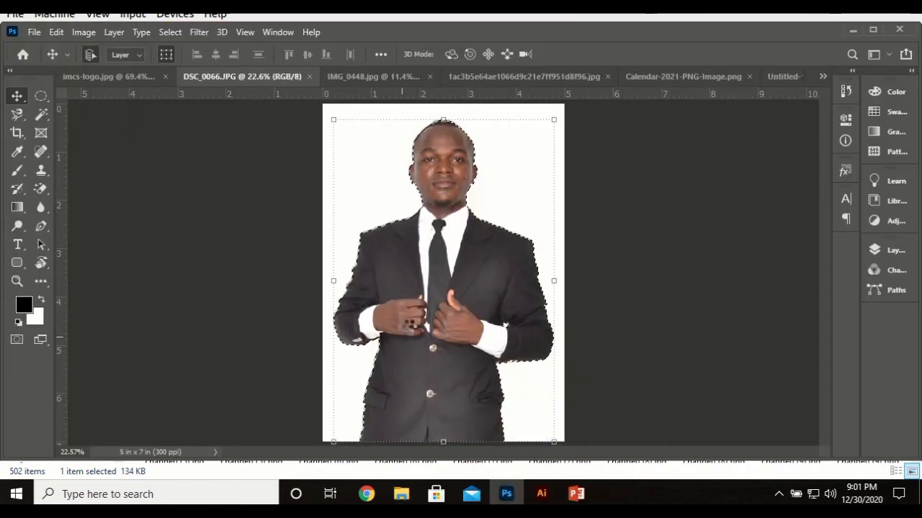
pyautogui.moveTo(409, 324); pyautogui.dragTo(411, 324)
pyautogui.press('Escape')
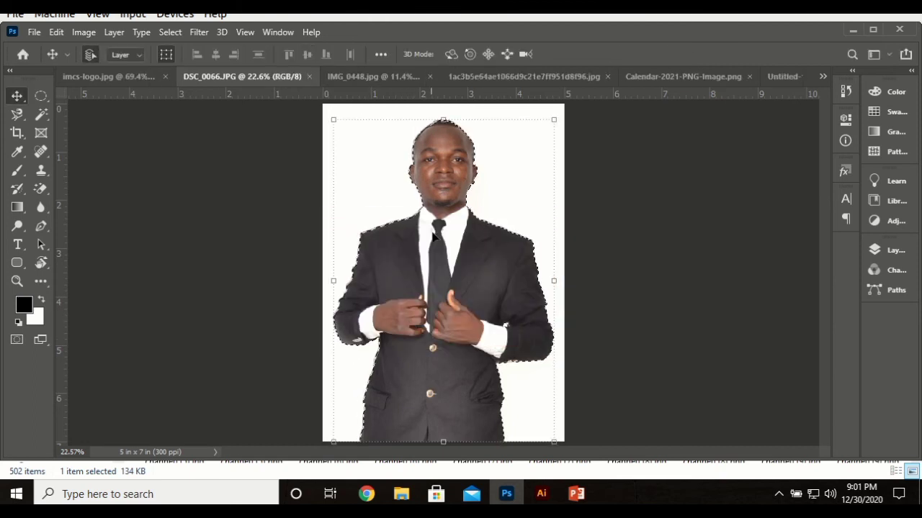
# - Copy the selected man onto a new layer, toggle the visibility of both layers to compare them, and undo the copy
pyautogui.click(896, 252)
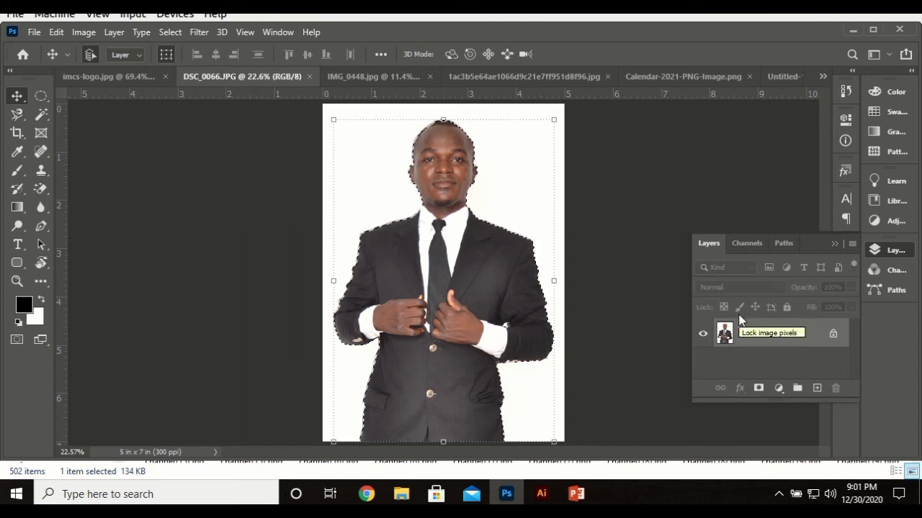
pyautogui.hotkey('ctrl', 'j')
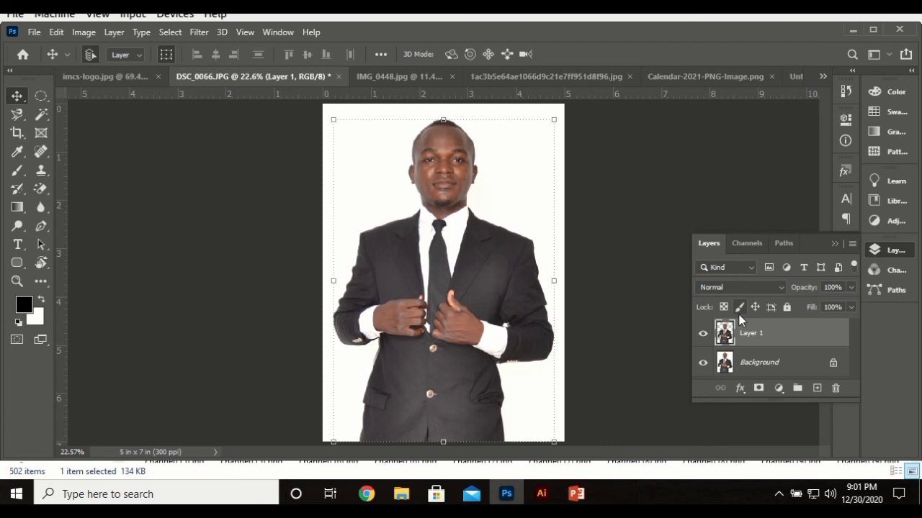
pyautogui.click(704, 364)
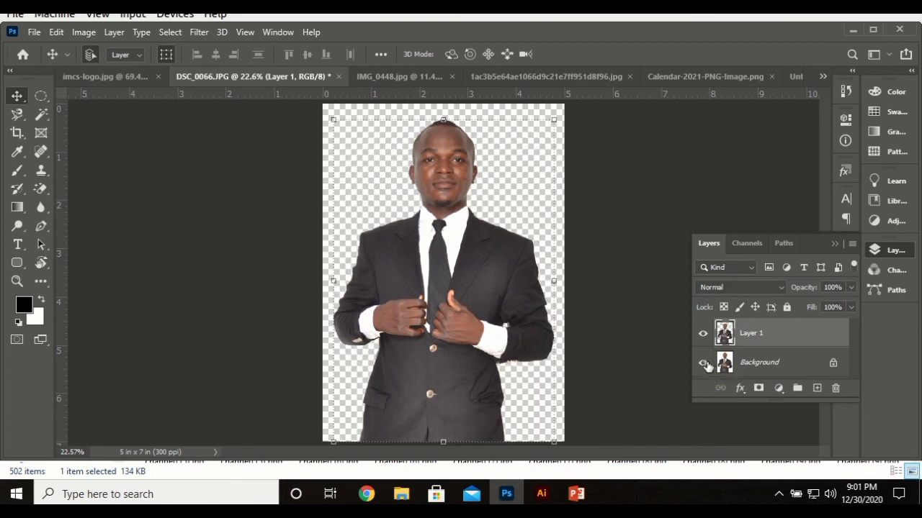
pyautogui.click(705, 364)
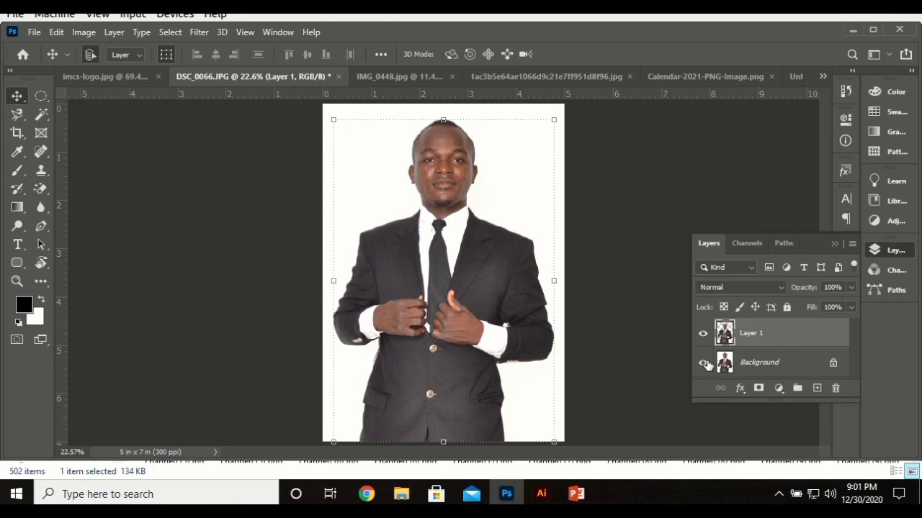
pyautogui.click(703, 334)
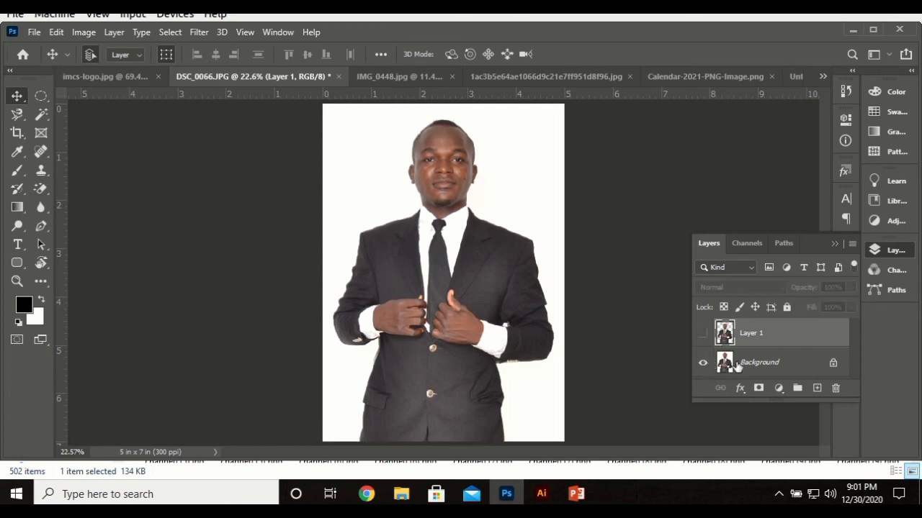
pyautogui.click(735, 365)
pyautogui.click(702, 333)
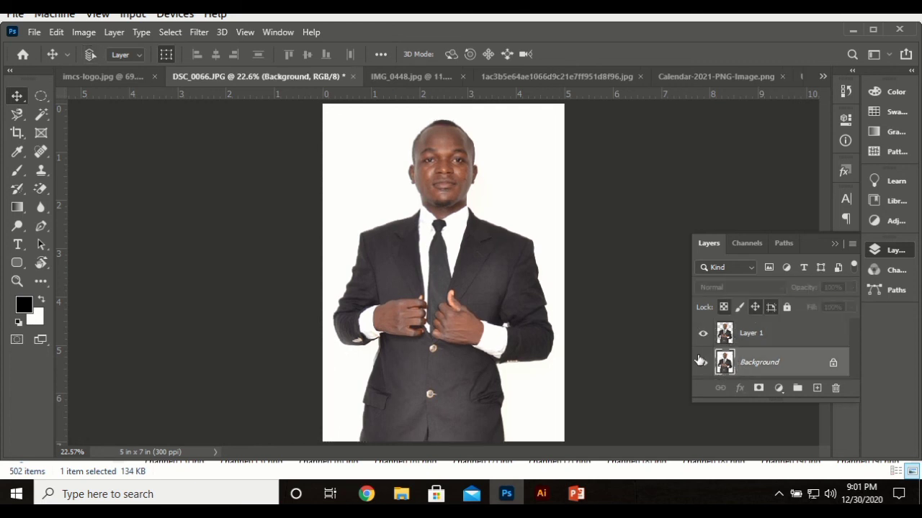
pyautogui.click(703, 363)
pyautogui.hotkey('ctrl', 'z')
pyautogui.hotkey('ctrl', 'z')
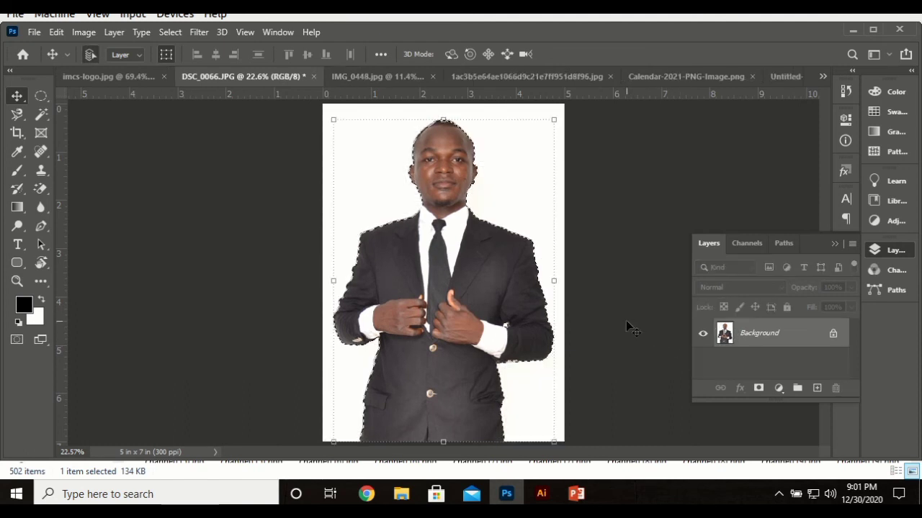
# - Add a layer mask from the selection, try deleting the mask, and undo both the deletion and the mask
pyautogui.click(759, 389)
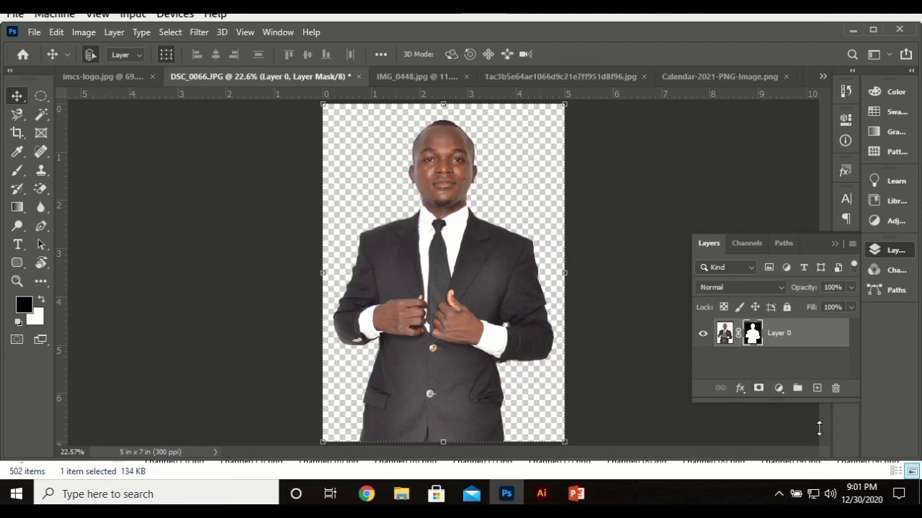
pyautogui.rightClick(750, 337)
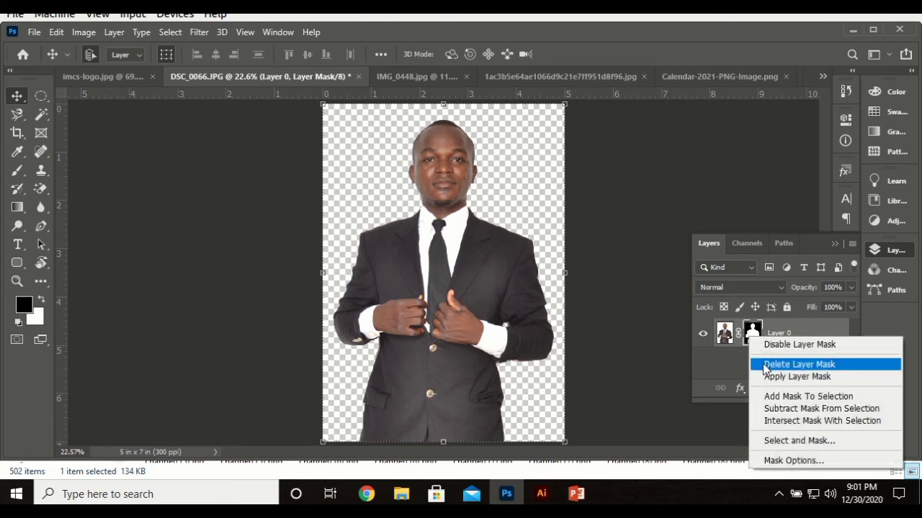
pyautogui.click(764, 366)
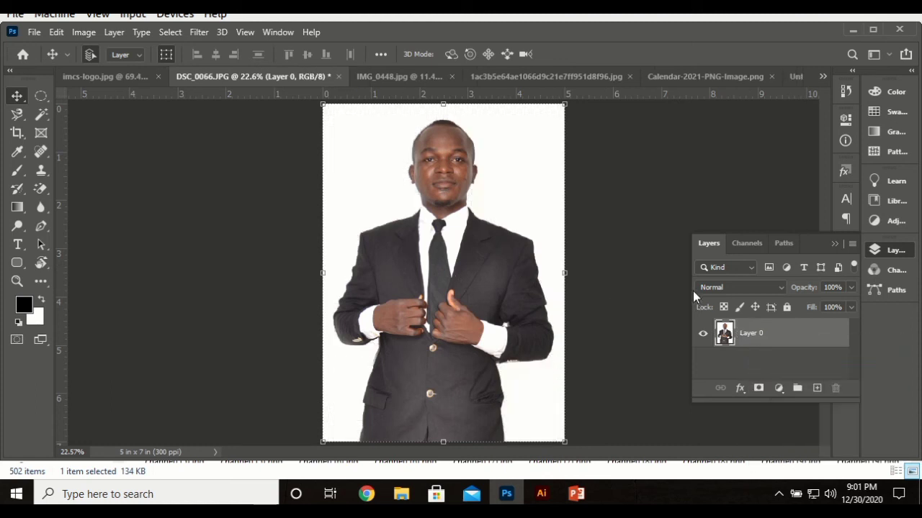
pyautogui.hotkey('ctrl', 'z')
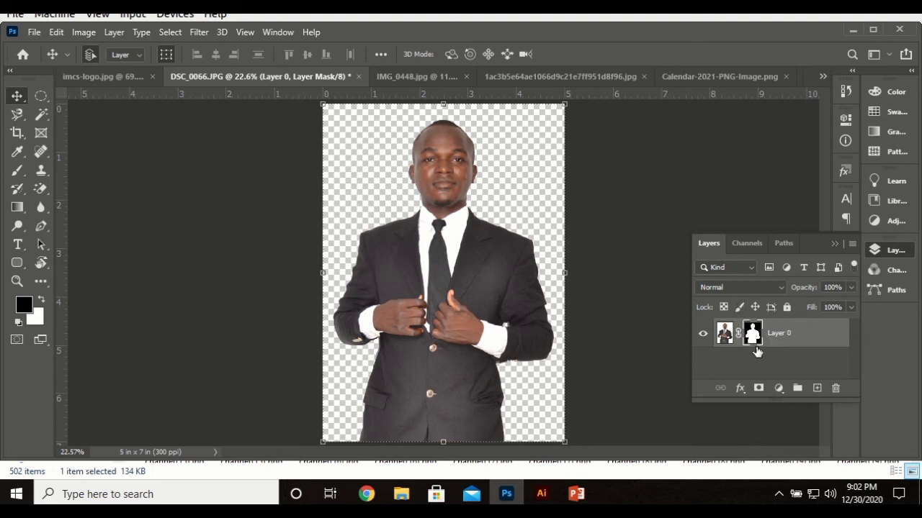
pyautogui.hotkey('ctrl', 'z')
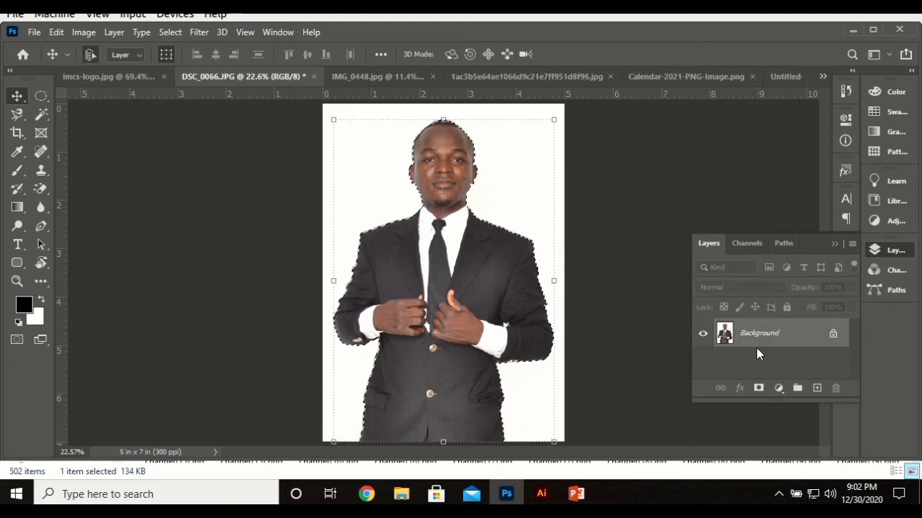
# - Copy the selected man onto a new layer and hide the Background layer, leaving only the cutout visible
pyautogui.hotkey('ctrl', 'j')
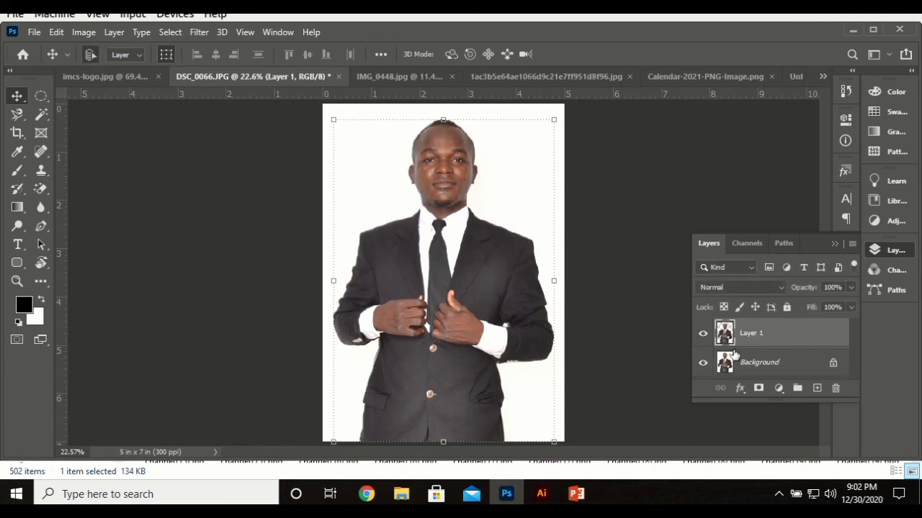
pyautogui.click(702, 363)
pyautogui.keyDown('alt'); pyautogui.click(702, 363); pyautogui.keyUp('alt')
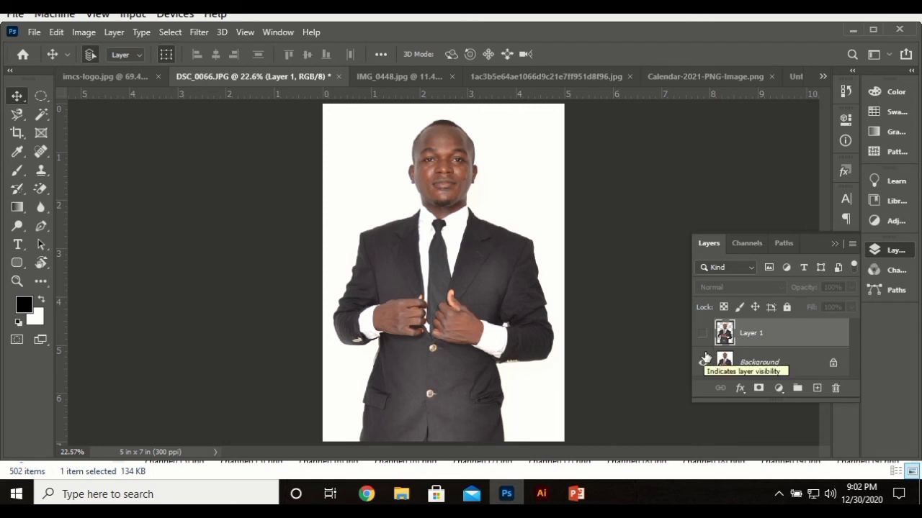
pyautogui.click(704, 358)
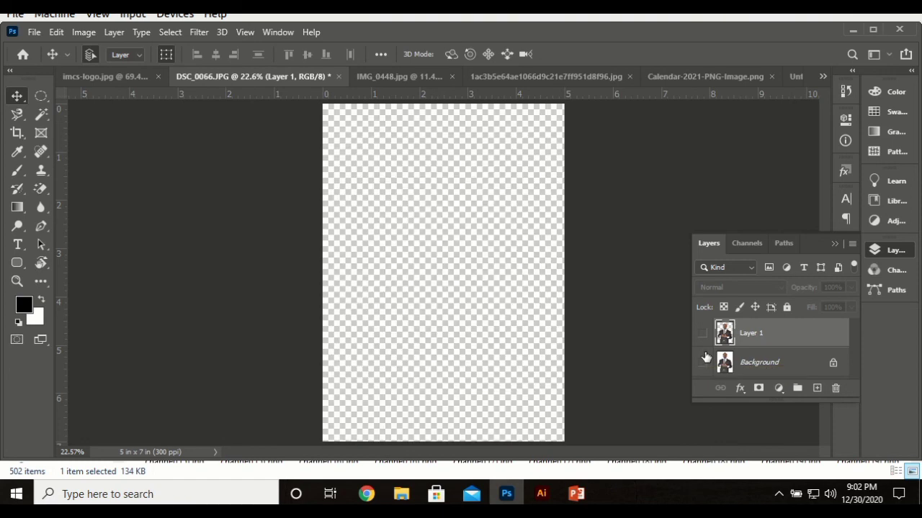
pyautogui.click(701, 331)
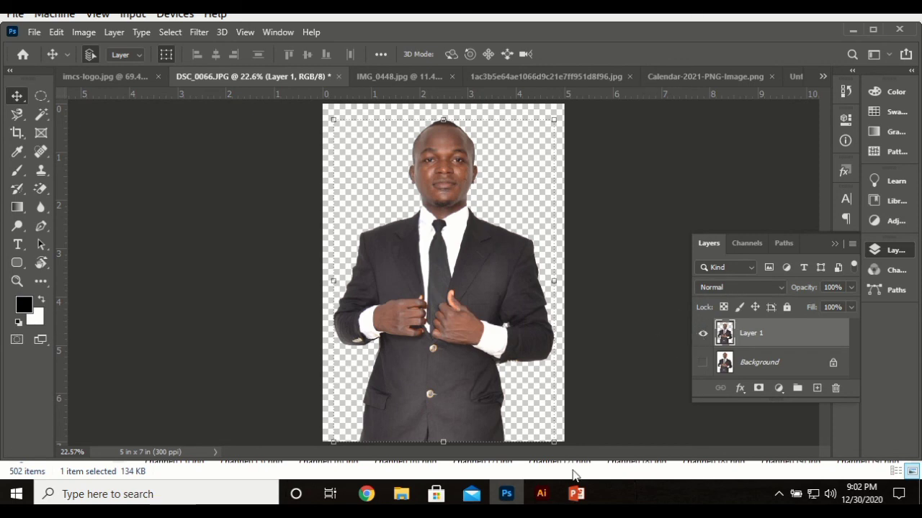
# - Place the blurred orange-pink (1).jpeg from the 4K Backgurands folder into DSC_0066.JPG and scale it to cover the whole canvas
pyautogui.click(401, 494)
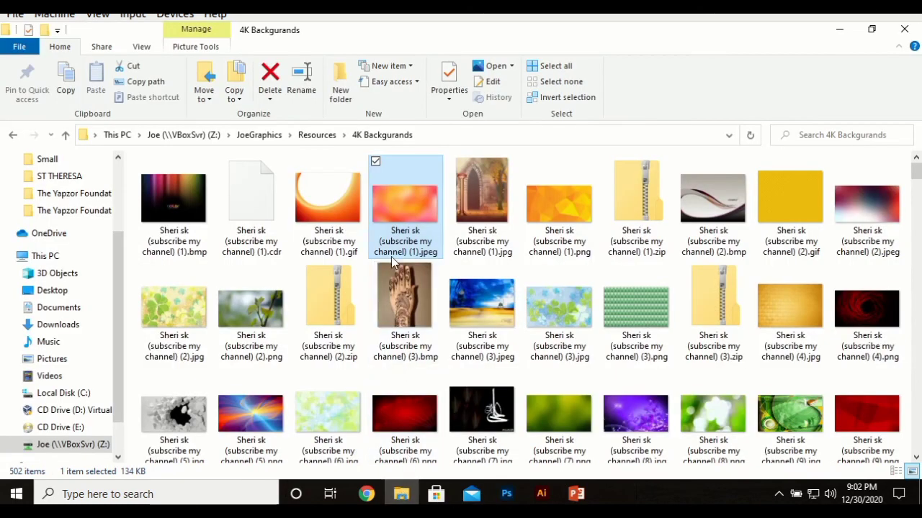
pyautogui.moveTo(394, 254); pyautogui.dragTo(445, 236)
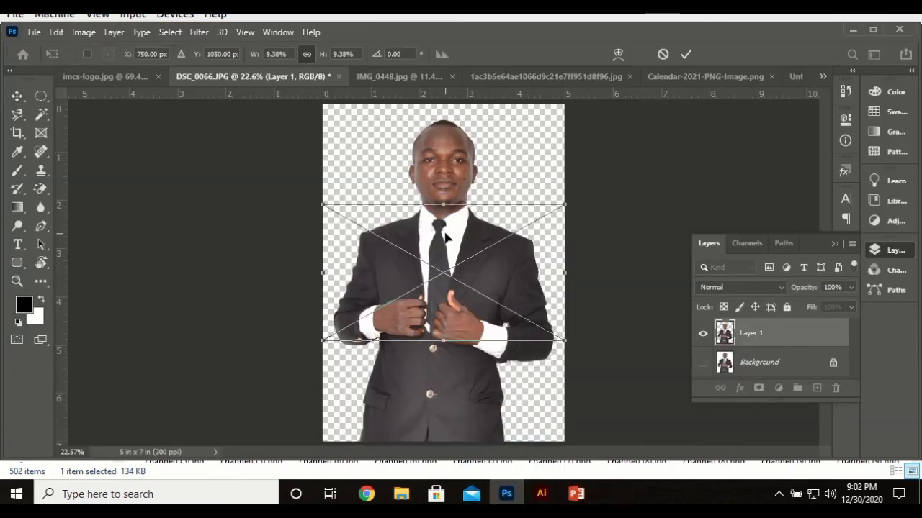
pyautogui.moveTo(564, 206); pyautogui.dragTo(684, 186)
pyautogui.moveTo(536, 244); pyautogui.dragTo(454, 293)
pyautogui.moveTo(584, 206); pyautogui.dragTo(789, 152)
pyautogui.moveTo(516, 246); pyautogui.dragTo(418, 317)
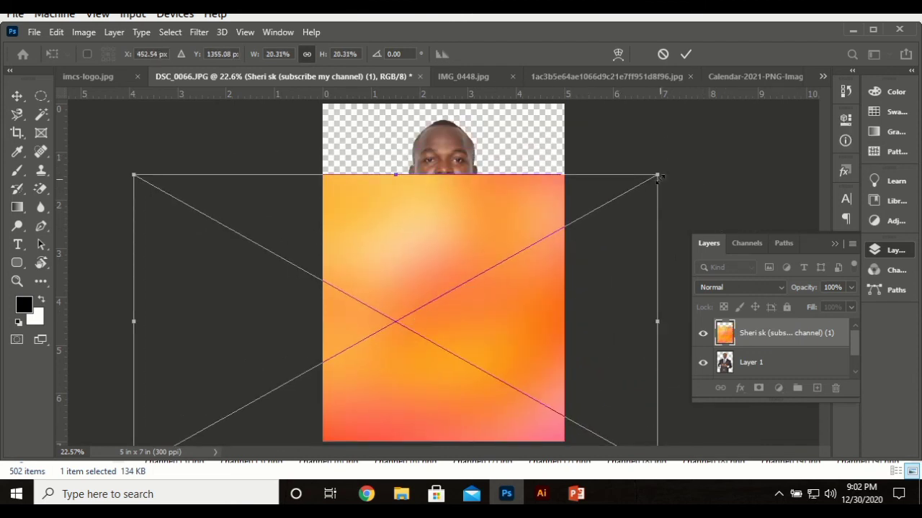
pyautogui.moveTo(659, 177); pyautogui.dragTo(744, 127)
pyautogui.moveTo(530, 280); pyautogui.dragTo(545, 255)
pyautogui.moveTo(155, 435); pyautogui.dragTo(124, 442)
pyautogui.press('Return')
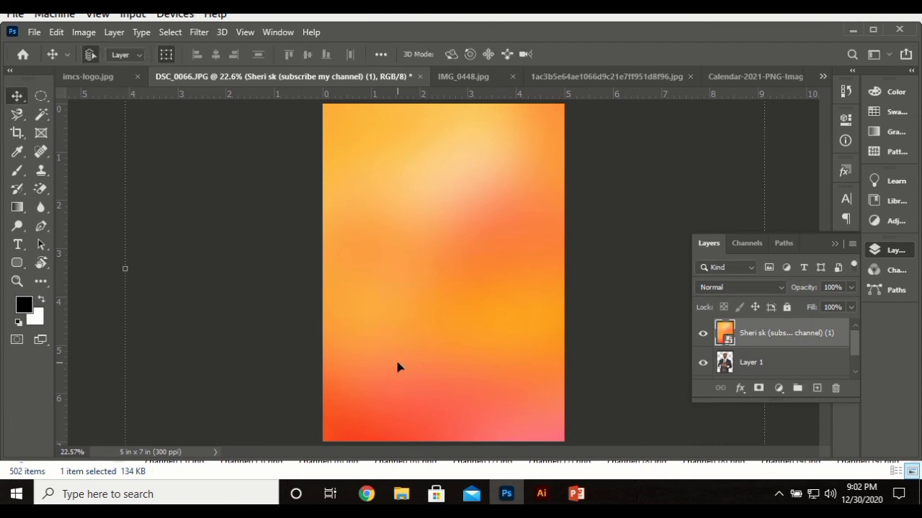
# - Move the orange background layer beneath the man's cutout layer, lock it, and deselect all layers
pyautogui.moveTo(787, 344); pyautogui.dragTo(795, 365)
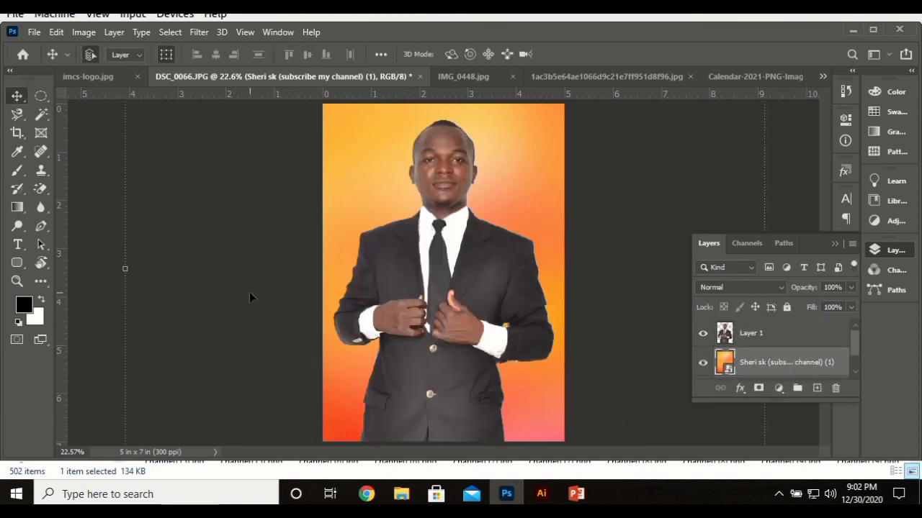
pyautogui.hotkey('ctrl', '/')
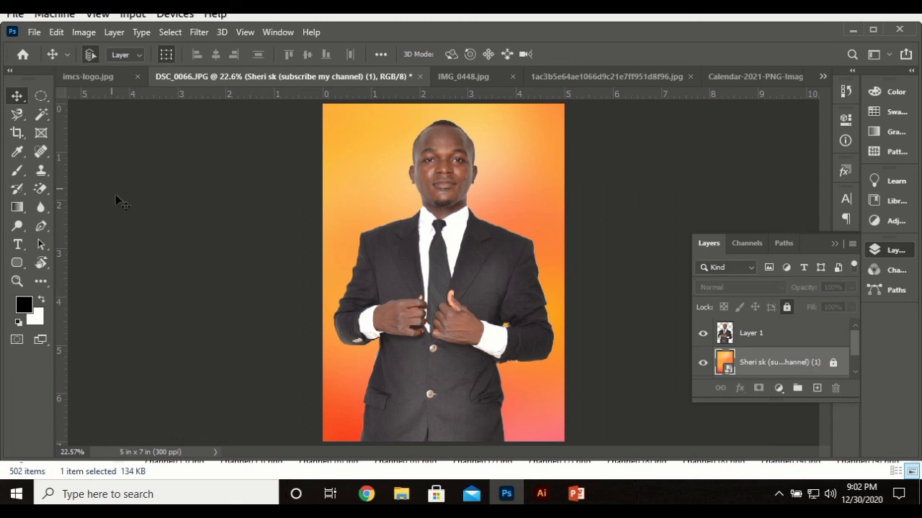
pyautogui.click(182, 182)
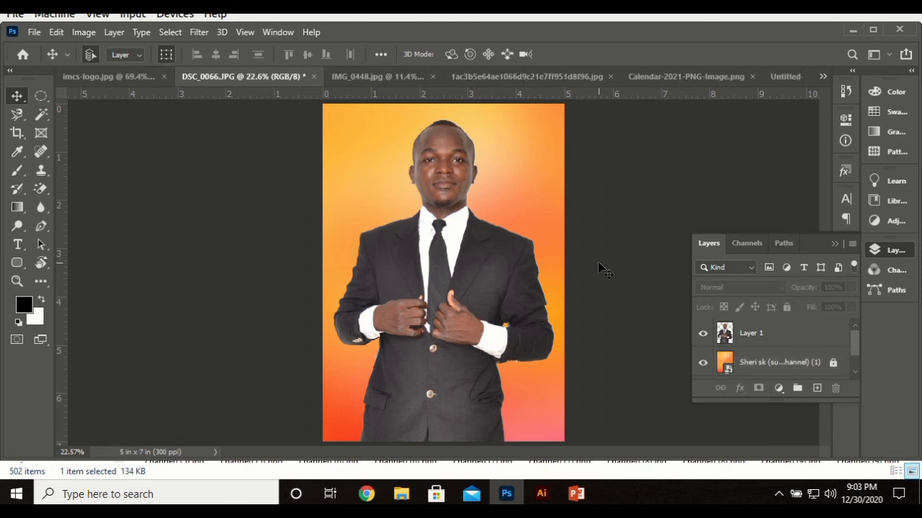